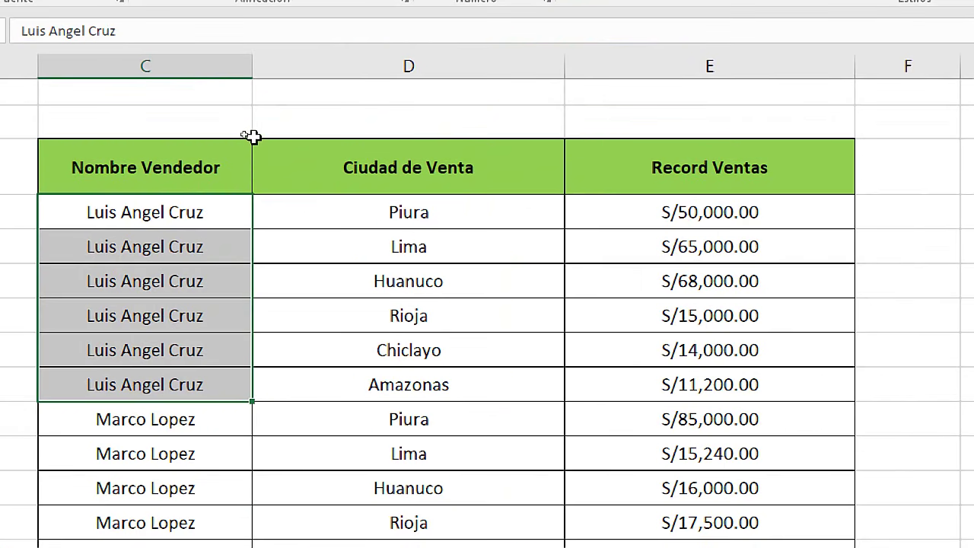
- Highlight the seller name, city and sales record columns on the BD sheet to review them
click(190, 66)
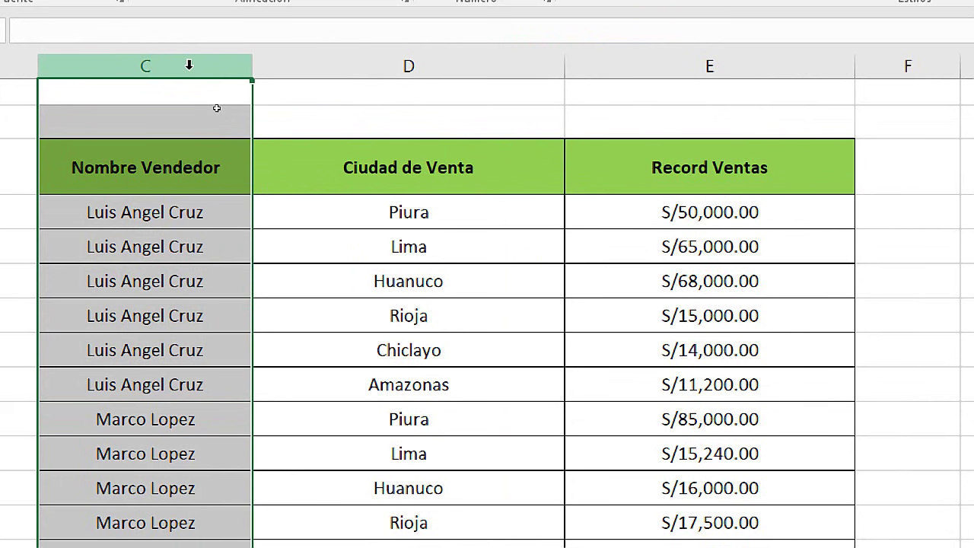
click(464, 64)
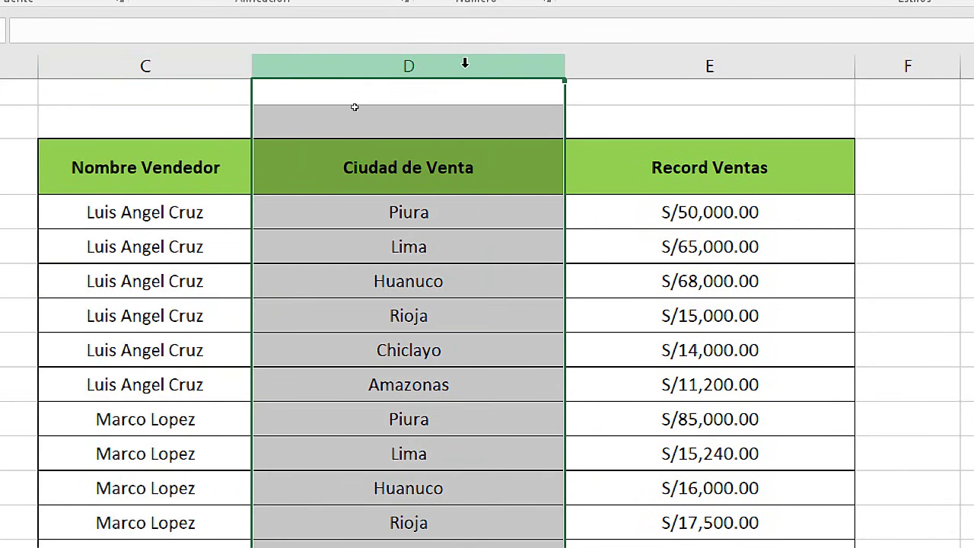
click(786, 64)
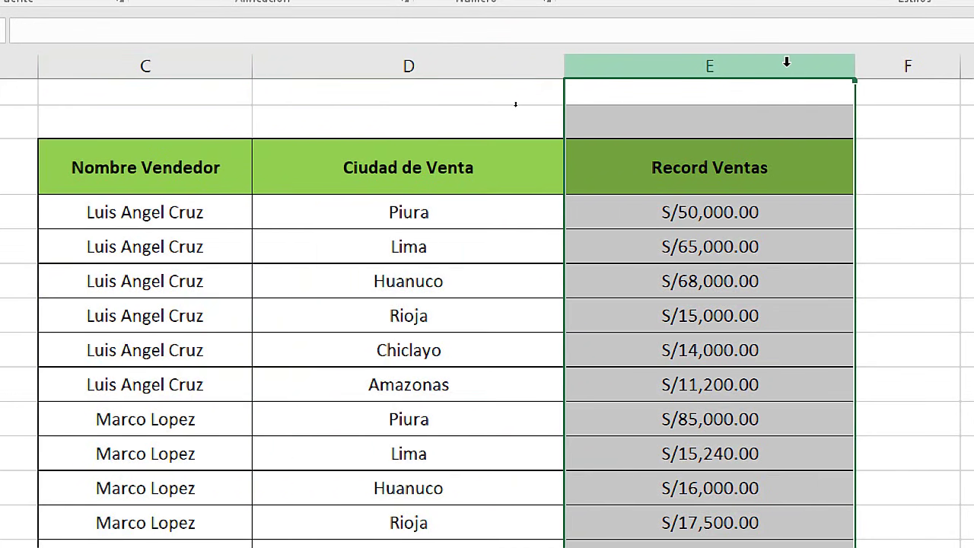
click(446, 58)
click(191, 59)
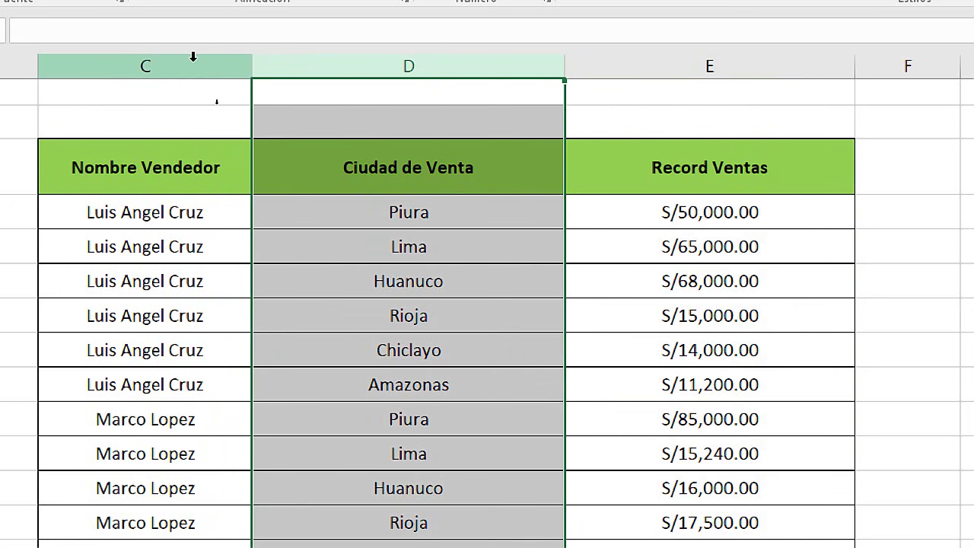
click(166, 219)
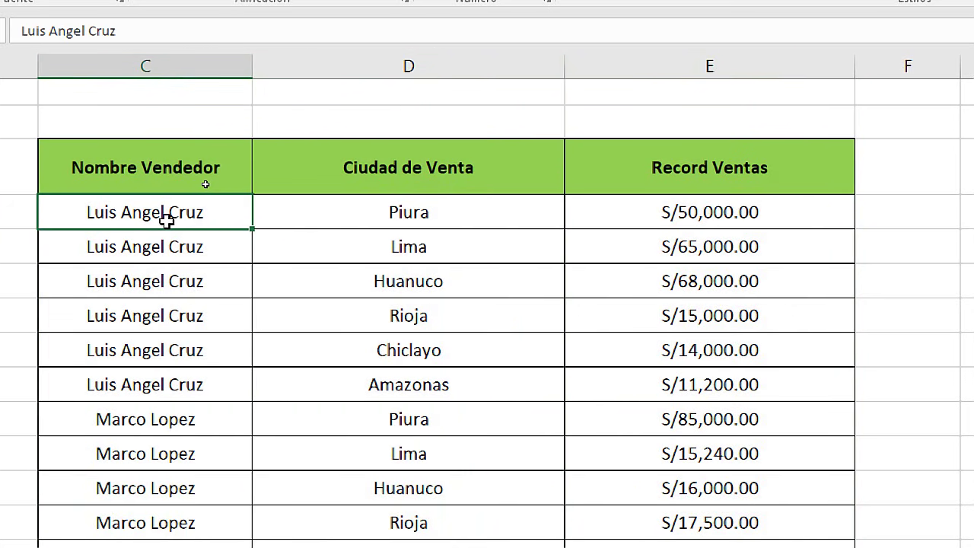
click(149, 58)
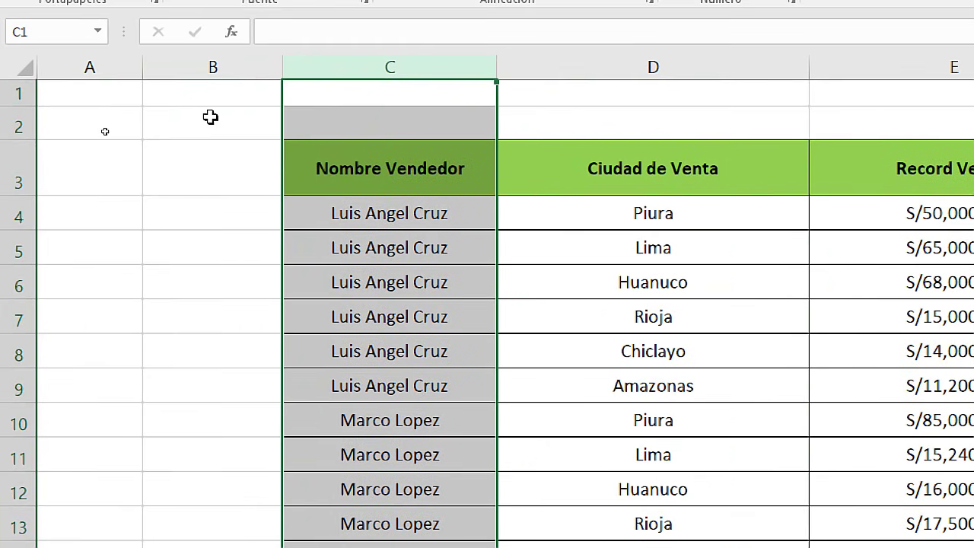
- Select the first seller's six name cells, C4:C9
click(398, 221)
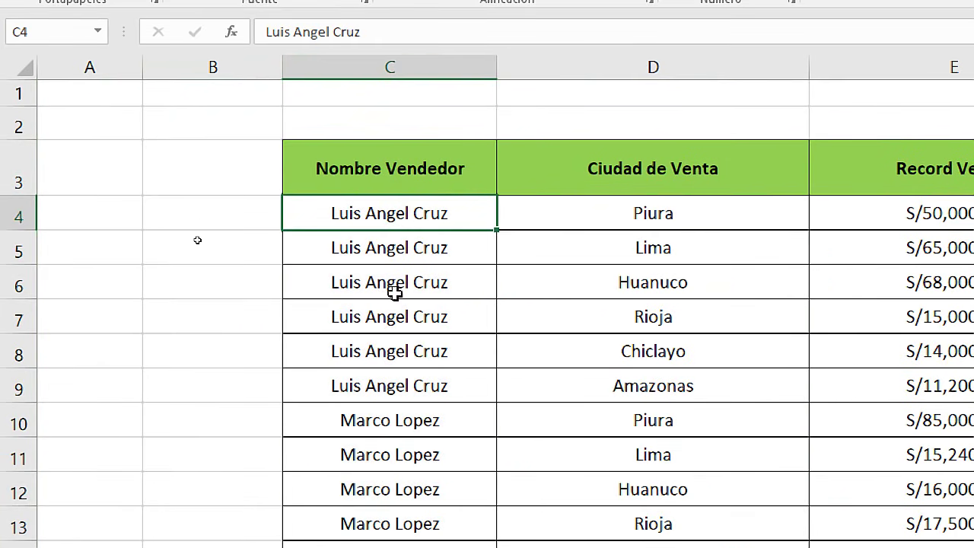
drag(399, 387, 398, 217)
click(358, 380)
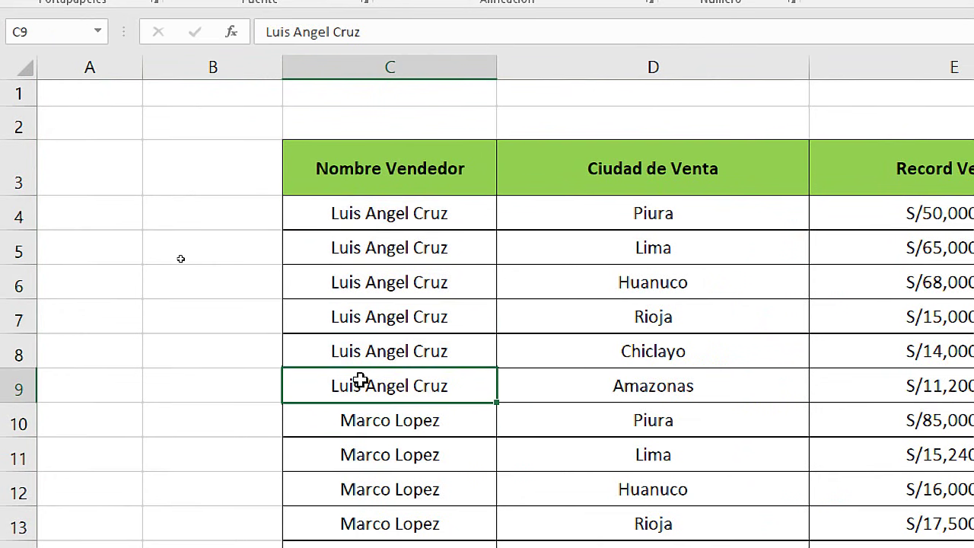
click(364, 351)
click(366, 315)
click(368, 281)
click(371, 248)
drag(375, 215, 393, 377)
scroll(863, 378, right, 1)
scroll(761, 378, right, 1)
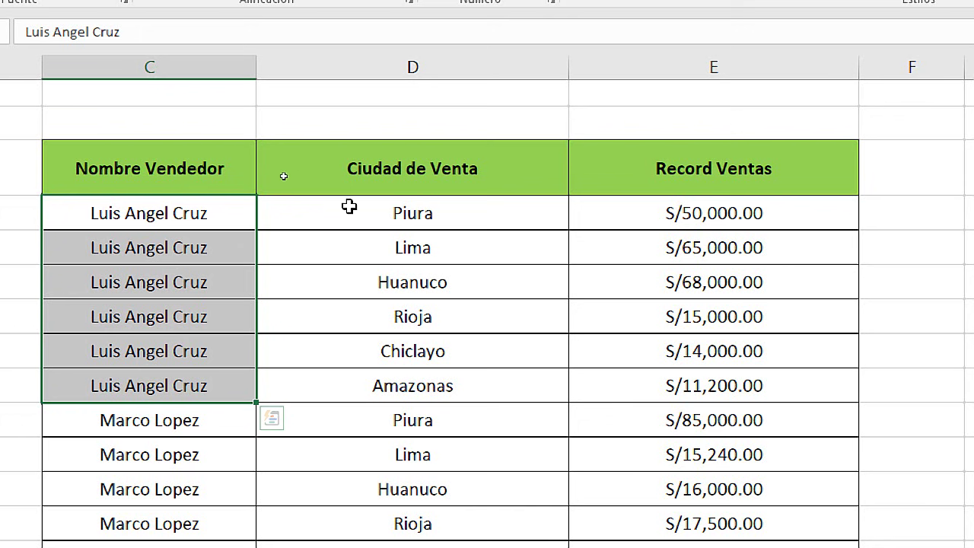
- Check the first seller's cities and select their full records C4:E9
click(434, 207)
key(Down)
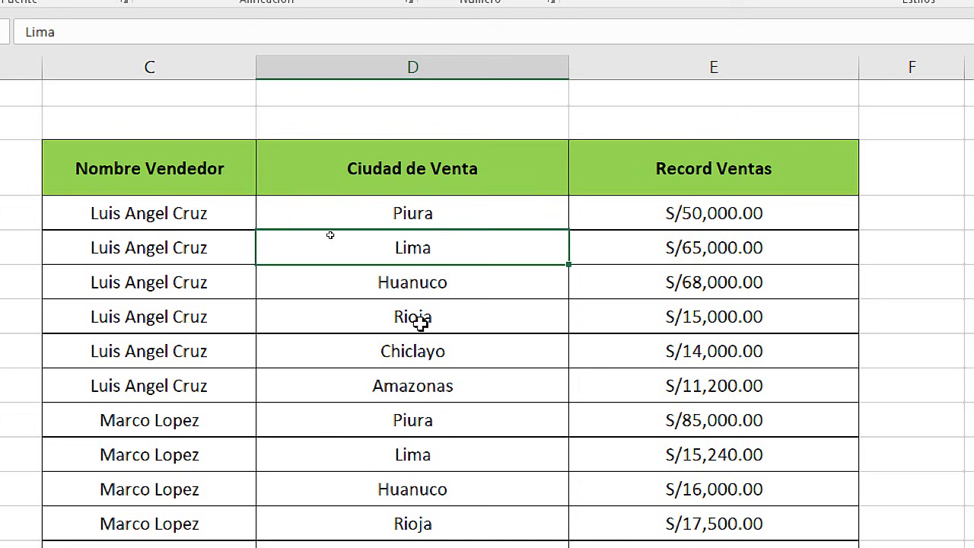
key(Down)
key(Down)
key(Down)
drag(135, 376, 709, 213)
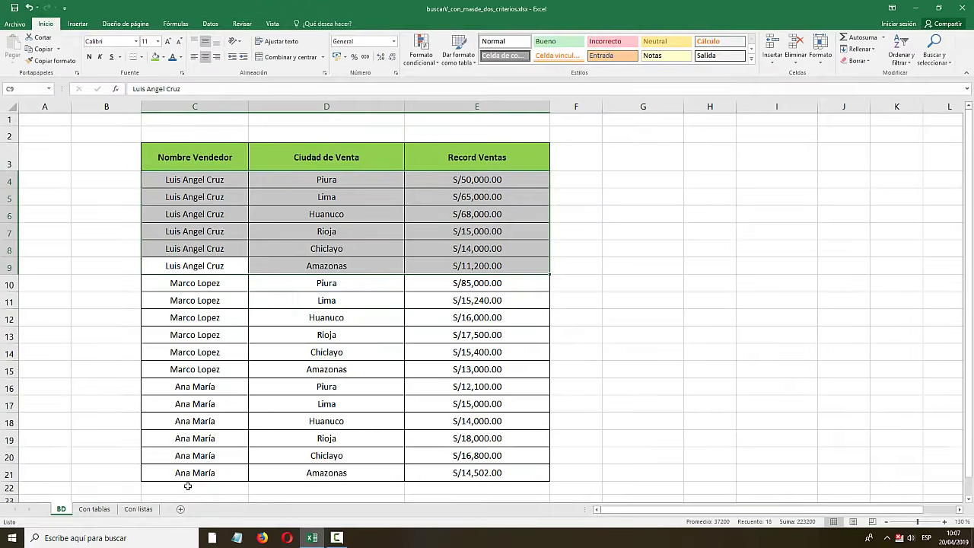
- On Con tablas, narrow column C and start =BUSCARV(C4; in E4
click(96, 510)
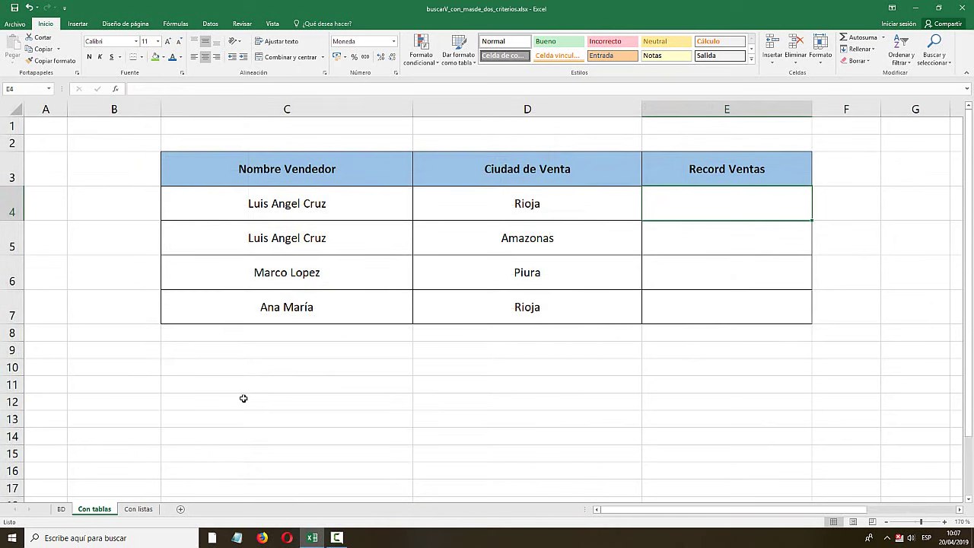
drag(413, 109, 384, 108)
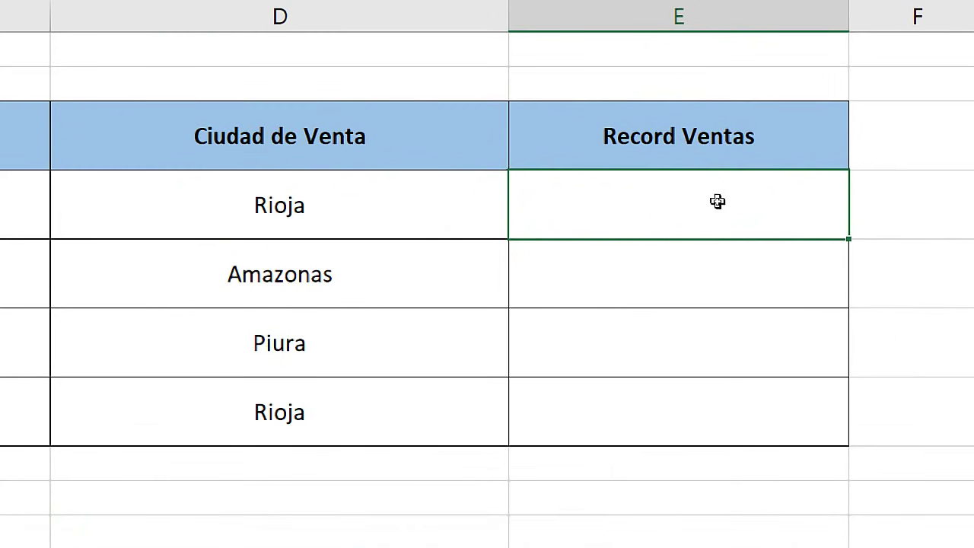
text(=bus)
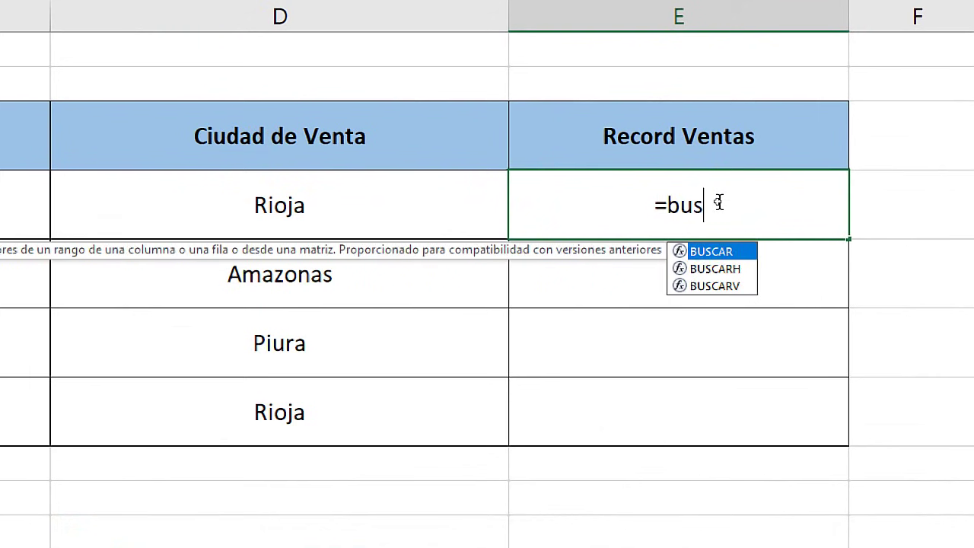
text(car)
key(Down)
key(Down)
key(Tab)
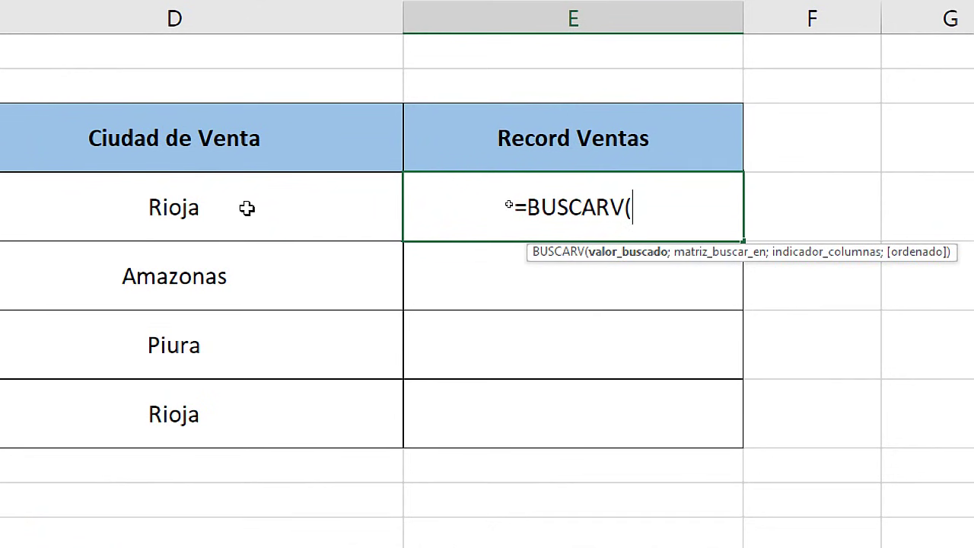
click(183, 215)
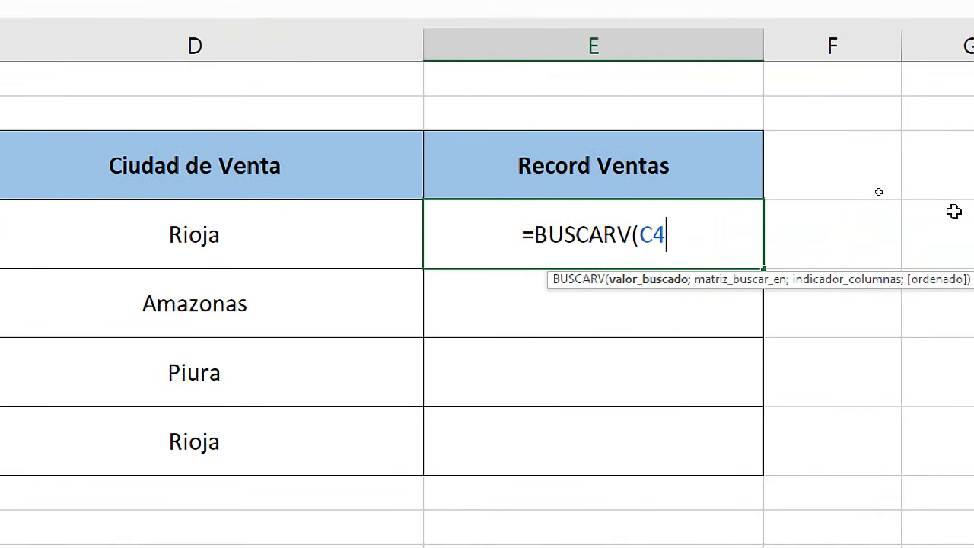
text(;)
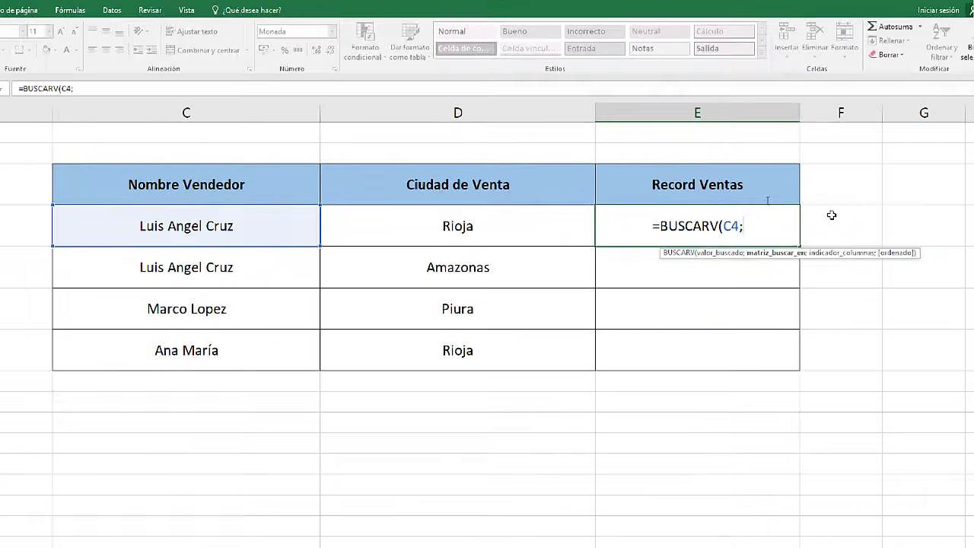
- Finish and enter E4 as =BUSCARV(C4;BD!C4:E21;3;FALSO)
click(61, 508)
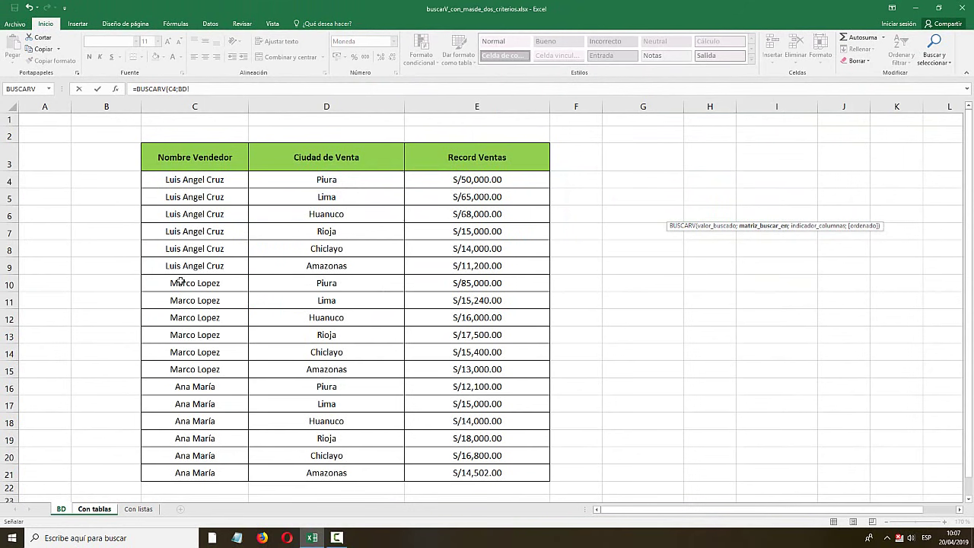
mouse_move(178, 176)
mouse_down()
mouse_move(389, 329)
mouse_move(480, 473)
mouse_up()
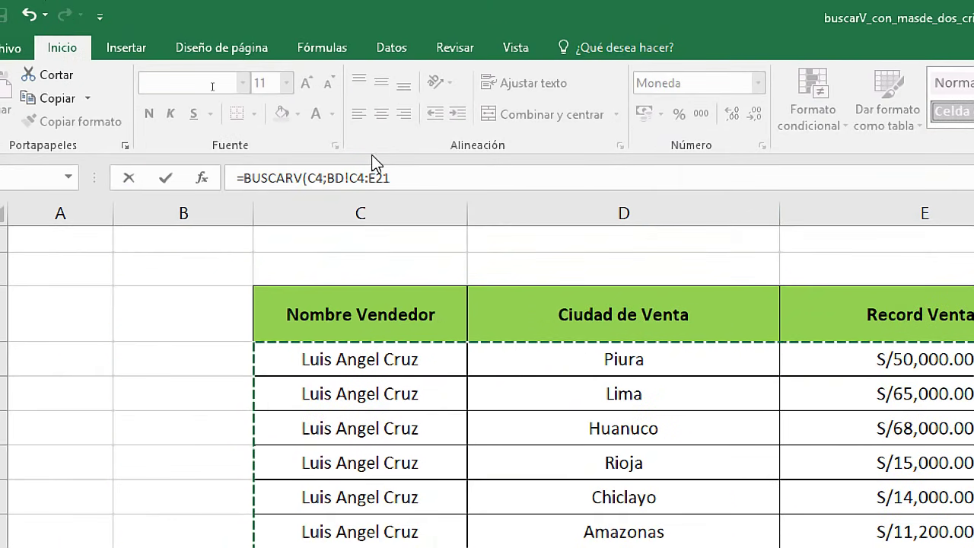
click(415, 181)
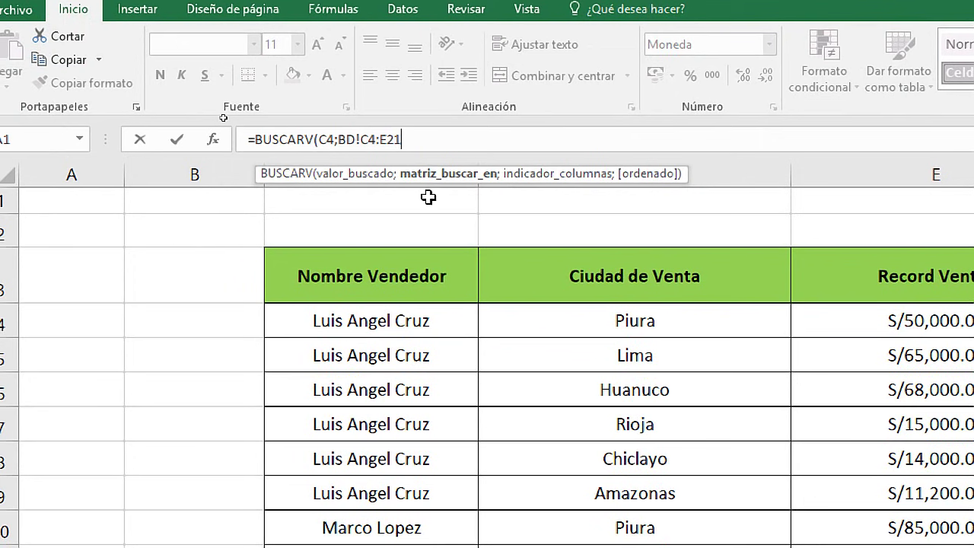
text(;)
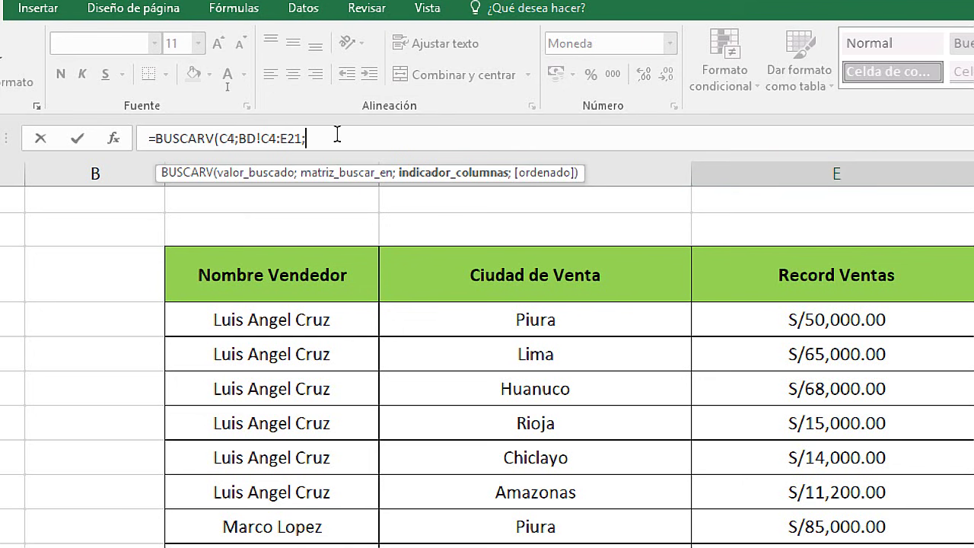
text(3;)
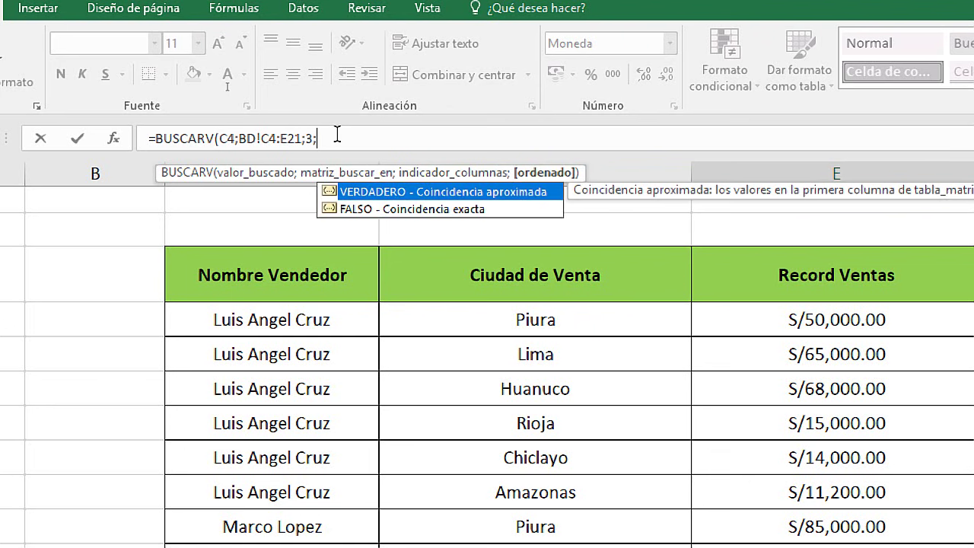
key(Down)
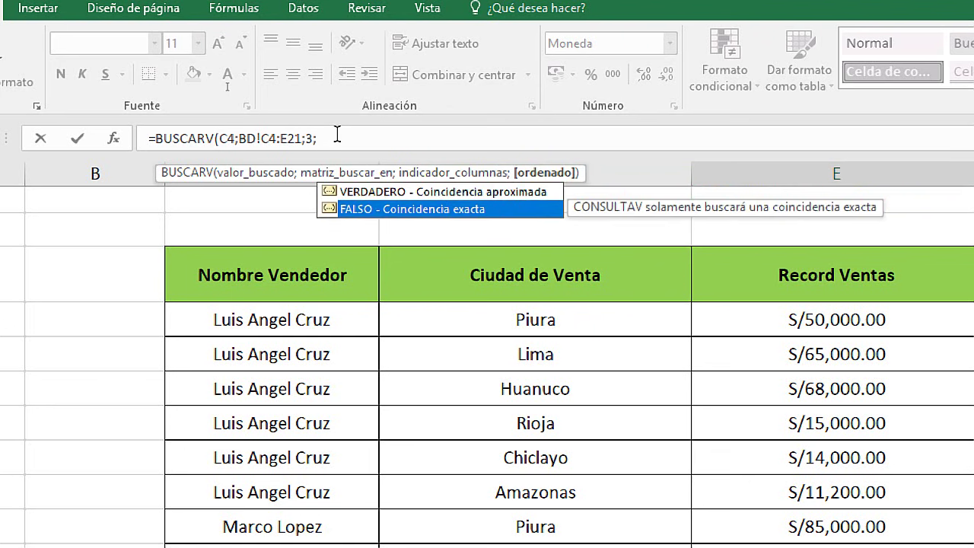
key(Up)
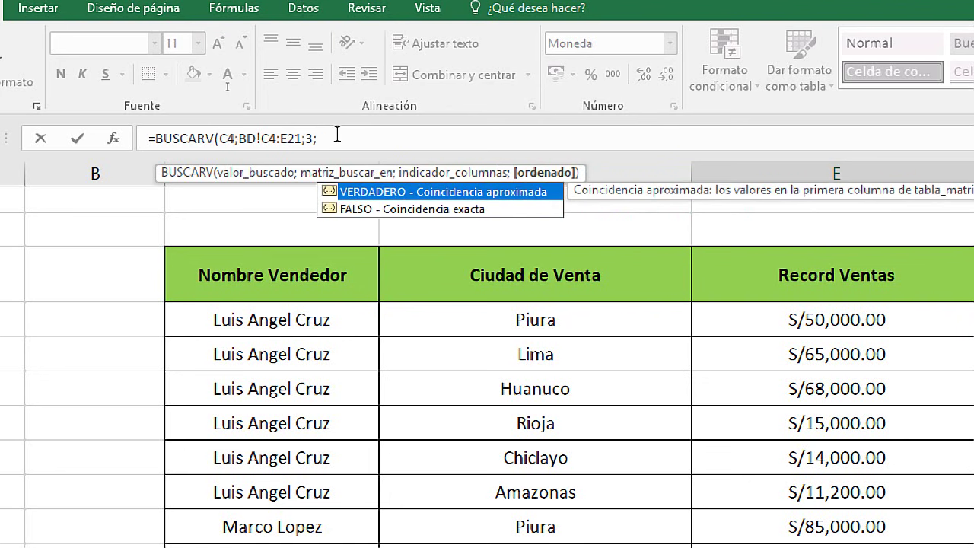
text(FALSO)
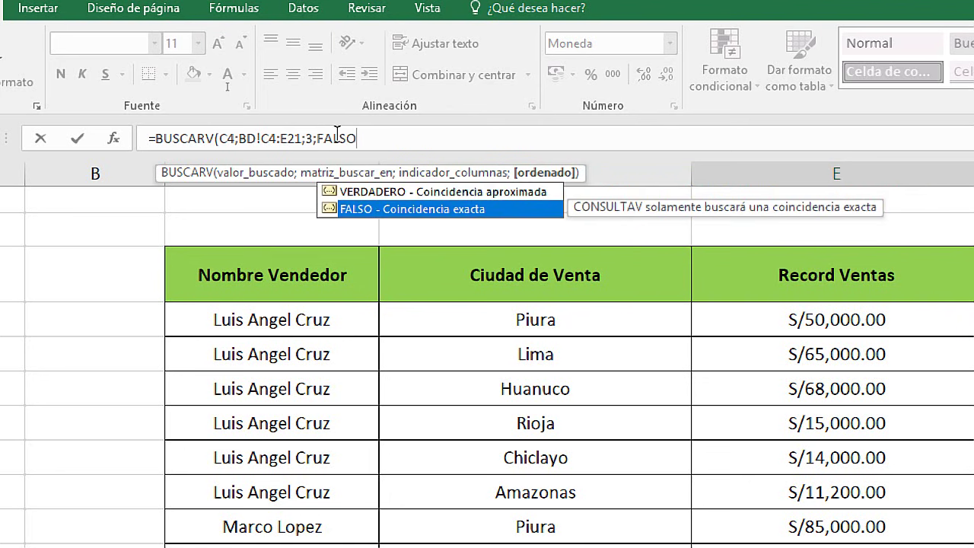
text())
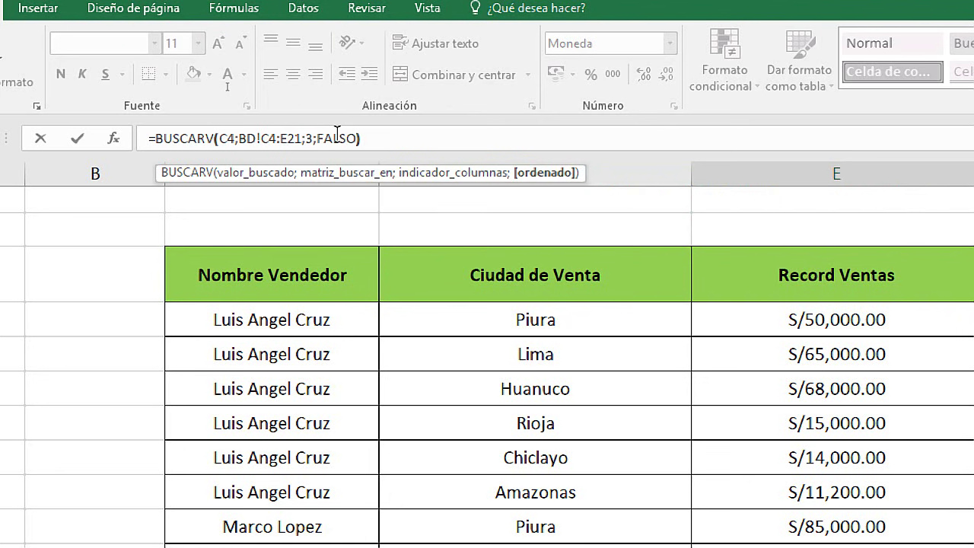
key(Return)
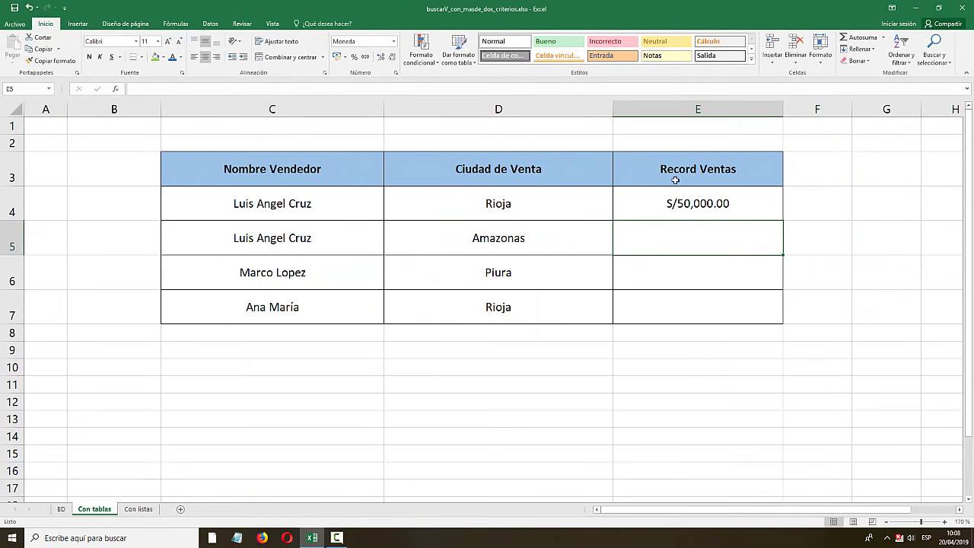
click(685, 200)
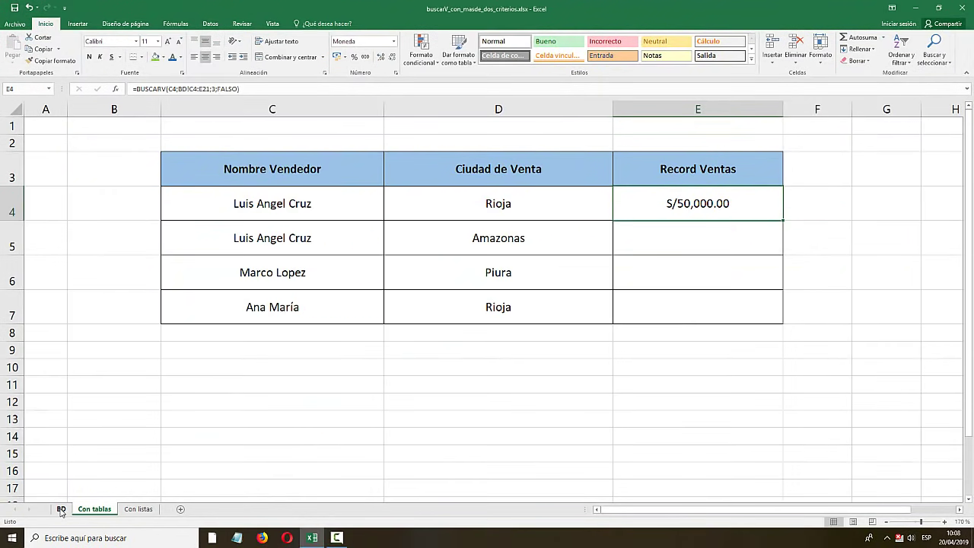
click(61, 511)
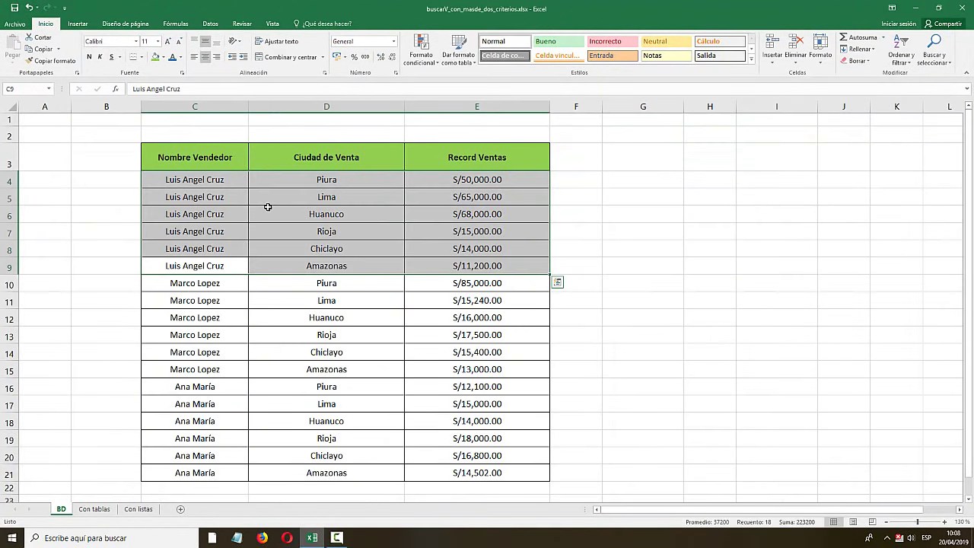
click(236, 230)
drag(439, 231, 227, 232)
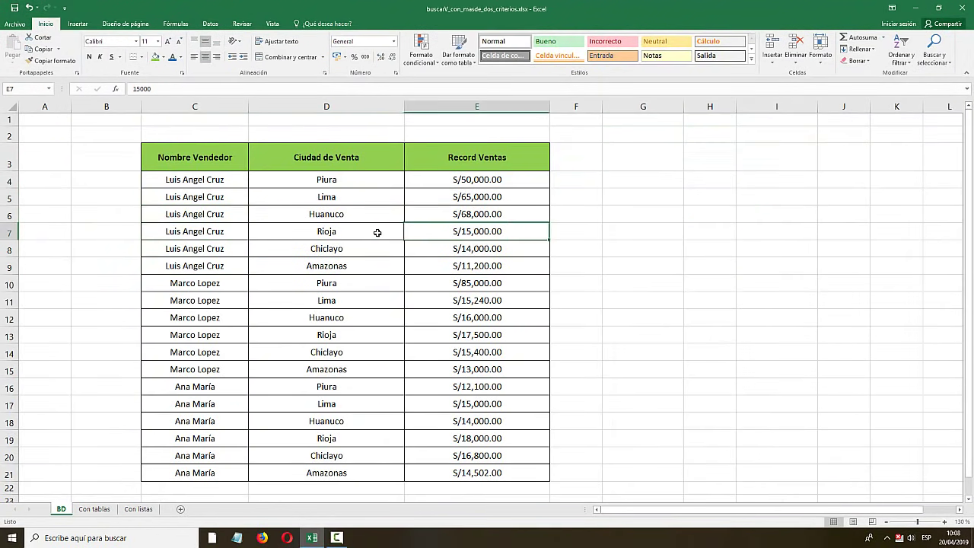
click(164, 58)
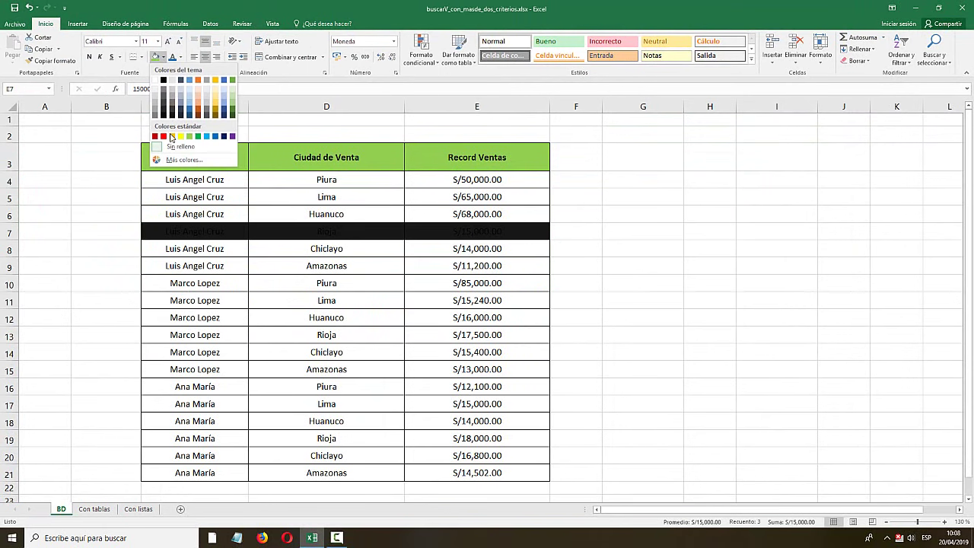
click(180, 137)
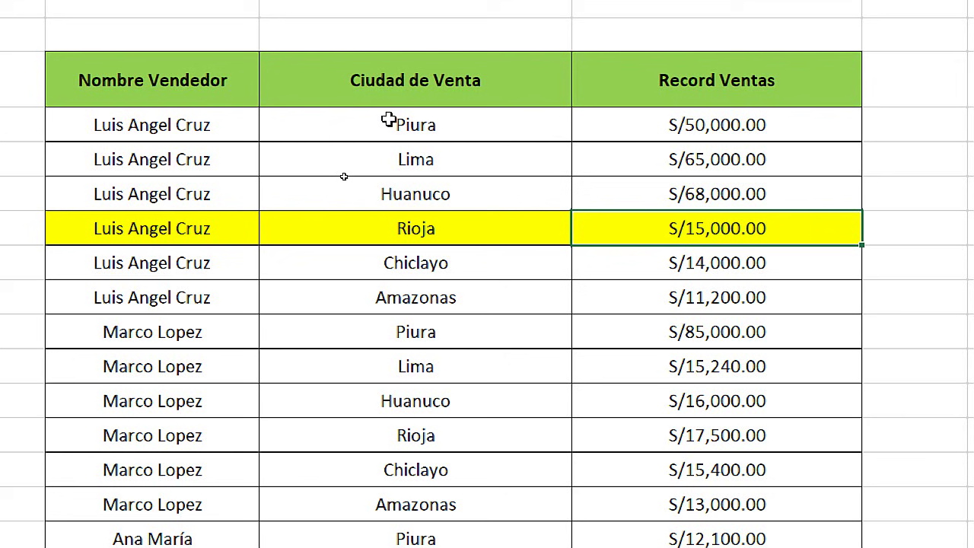
drag(428, 124, 403, 315)
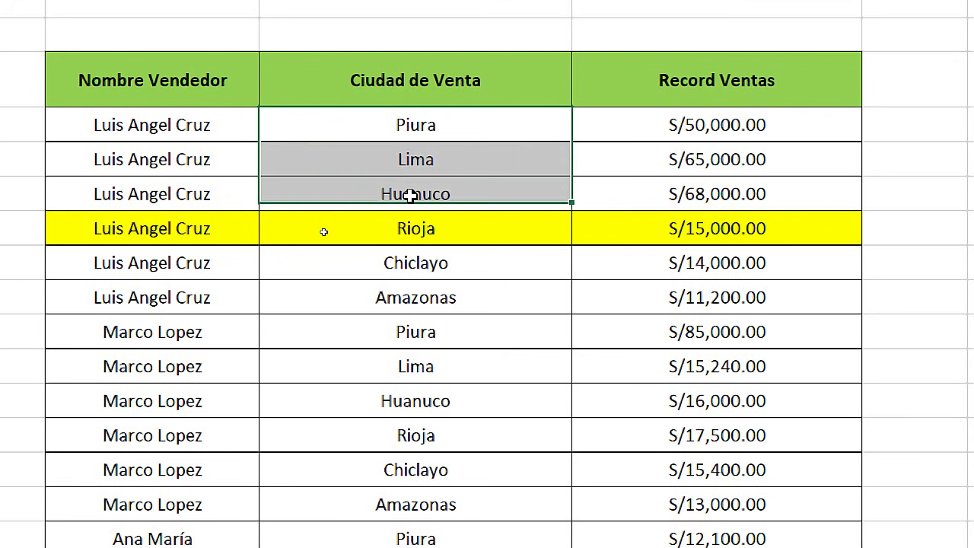
click(153, 297)
click(200, 191)
drag(162, 125, 160, 297)
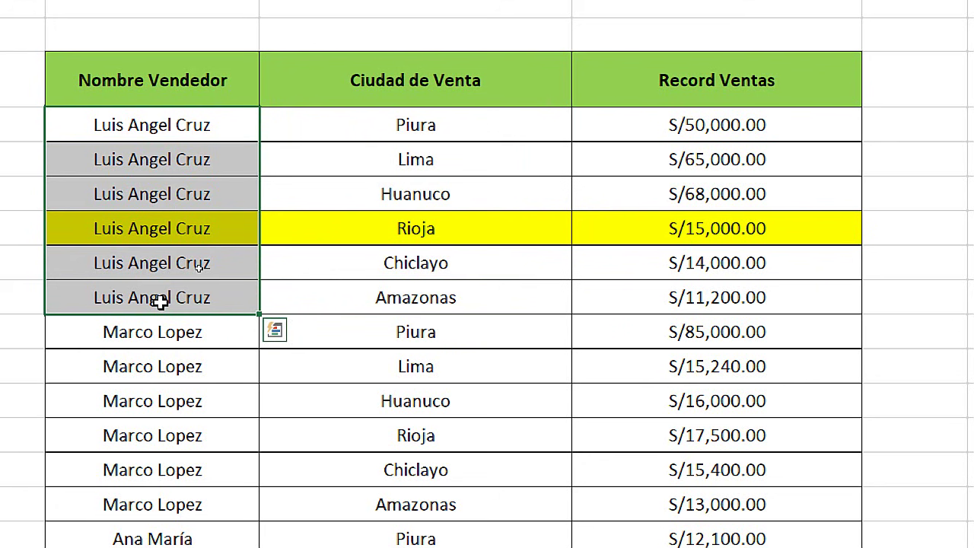
drag(417, 124, 420, 301)
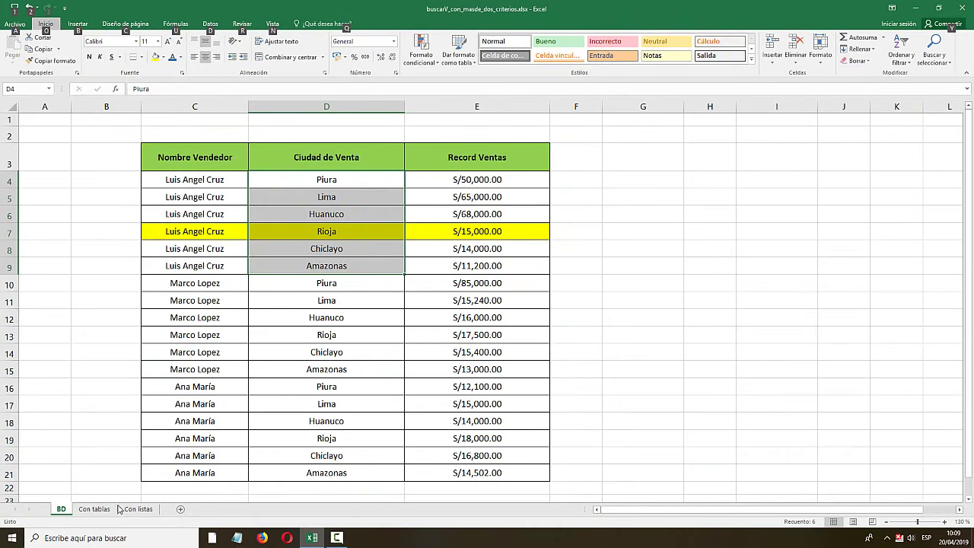
- Widen column B on both Con tablas and BD, then zoom in on BD
click(111, 509)
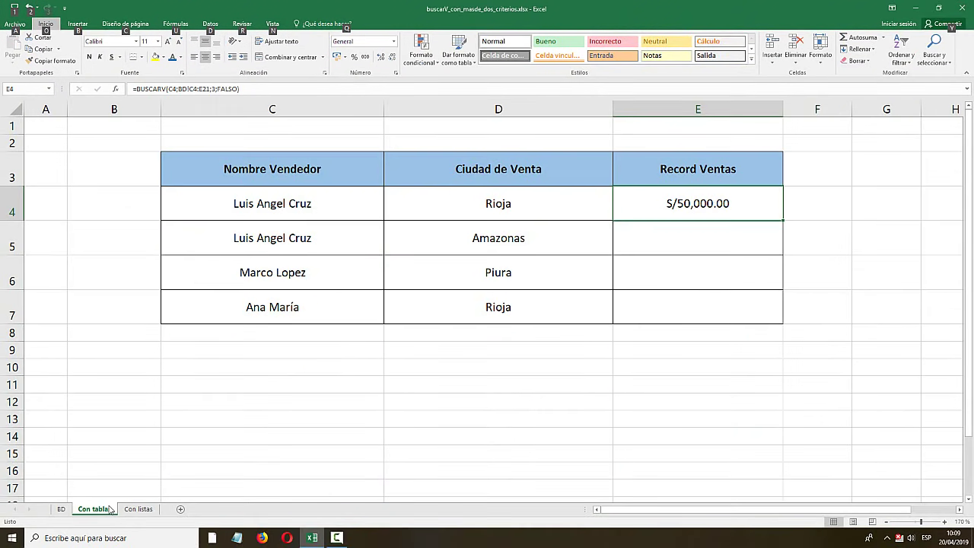
click(333, 362)
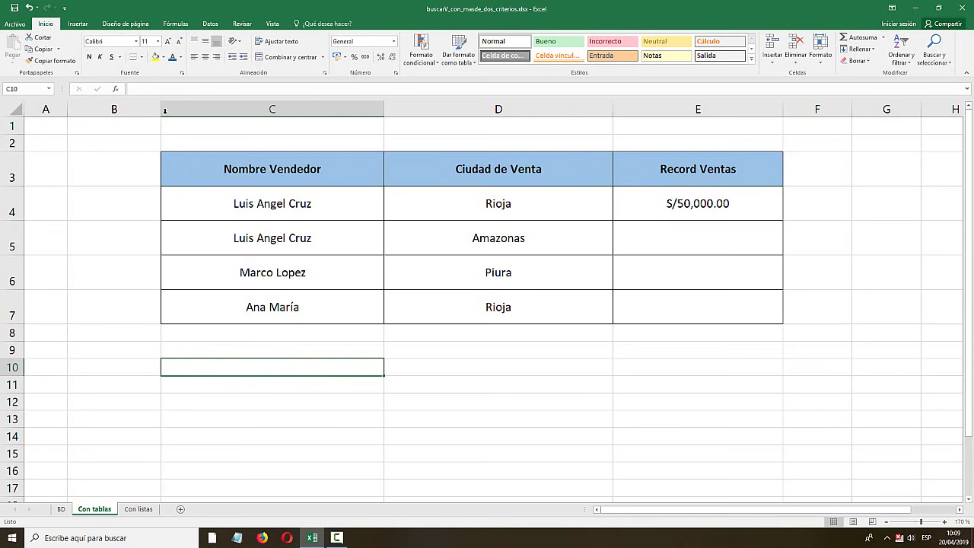
drag(164, 110, 195, 110)
click(61, 509)
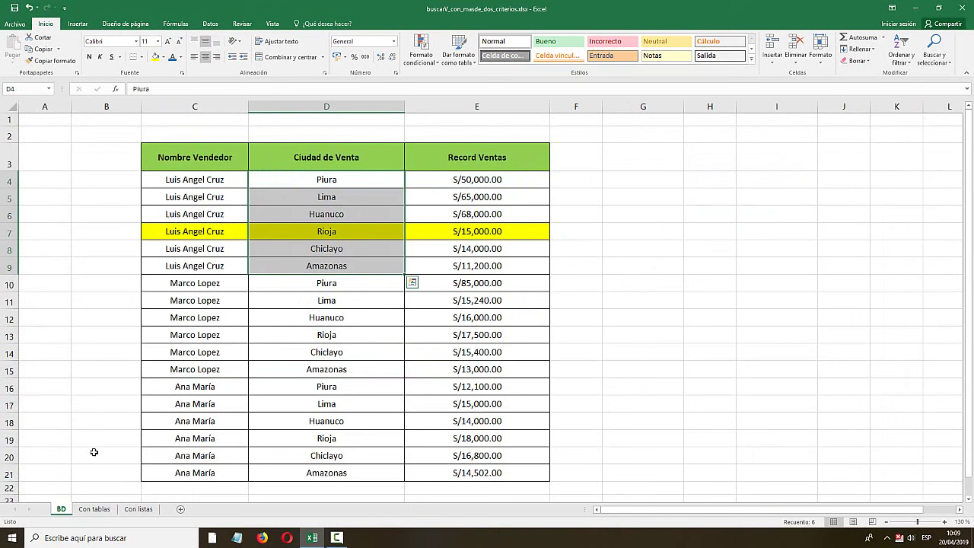
click(232, 301)
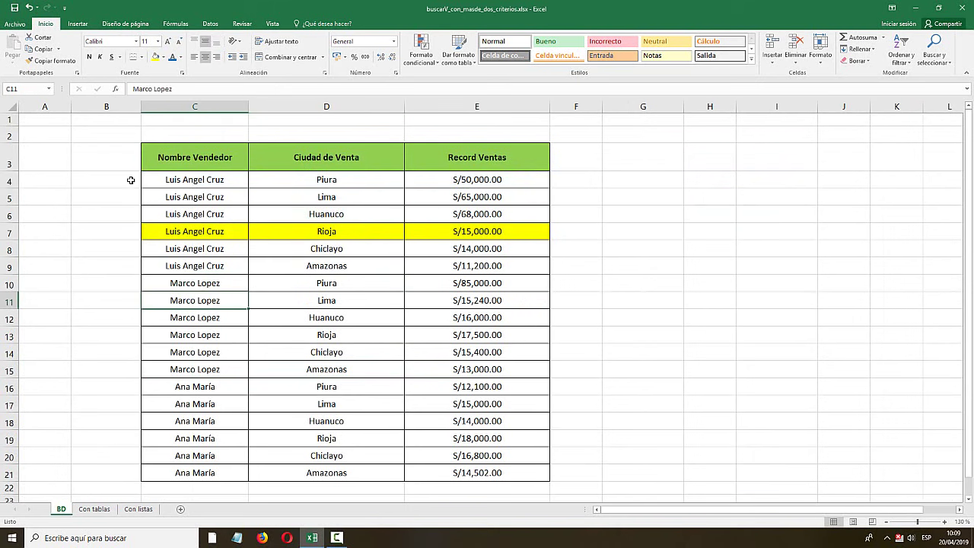
click(103, 182)
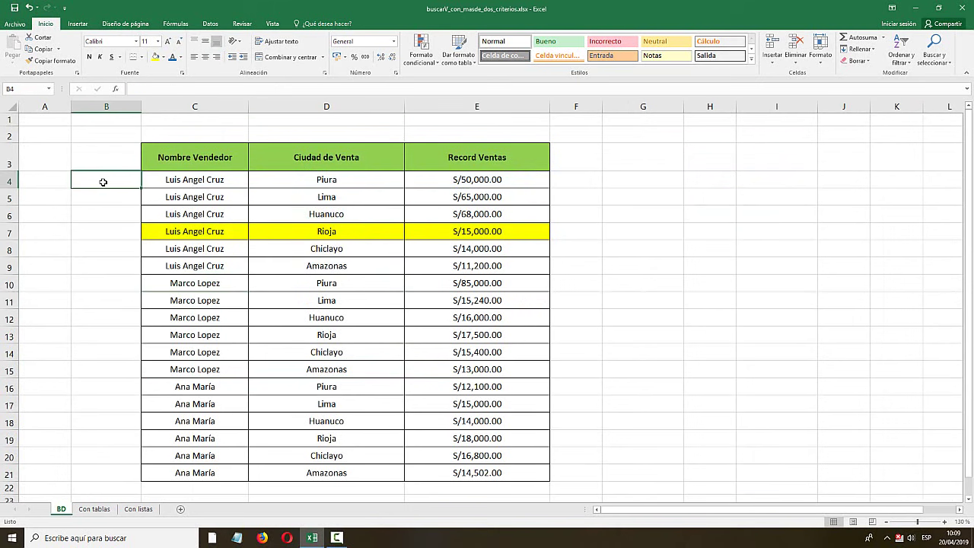
drag(140, 115, 162, 116)
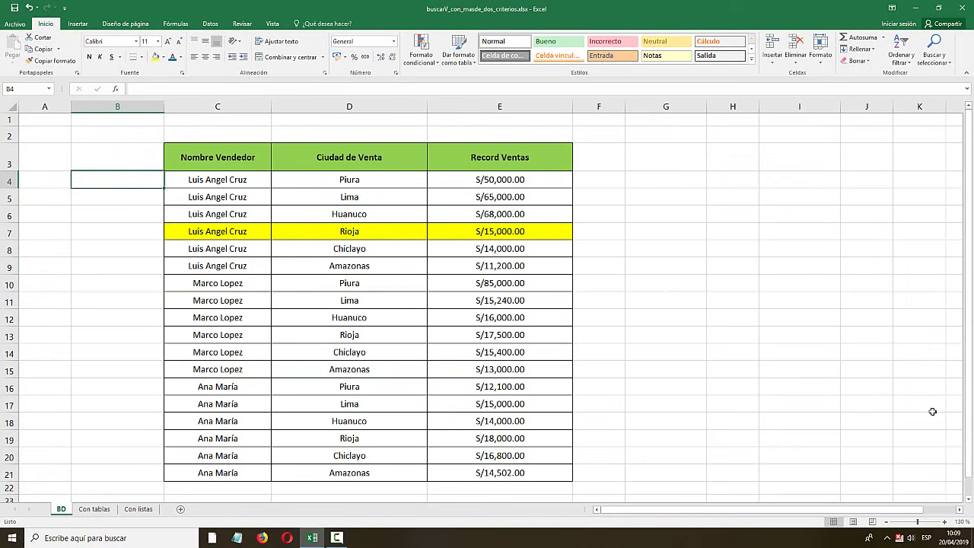
click(946, 522)
- Enter =CONCATENAR(C4;D4) in BD cell B4 to join the first seller and city
click(946, 523)
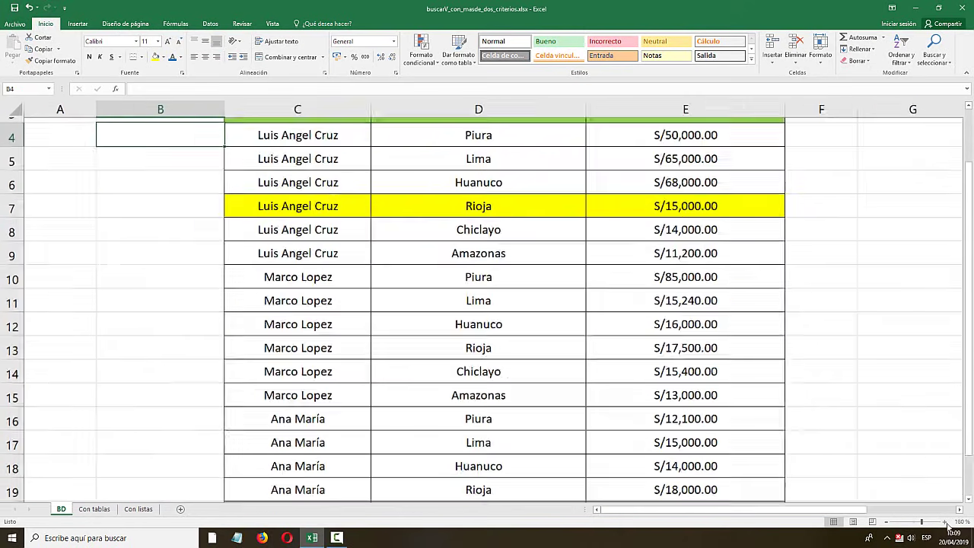
click(947, 523)
click(946, 523)
scroll(203, 230, up, 1)
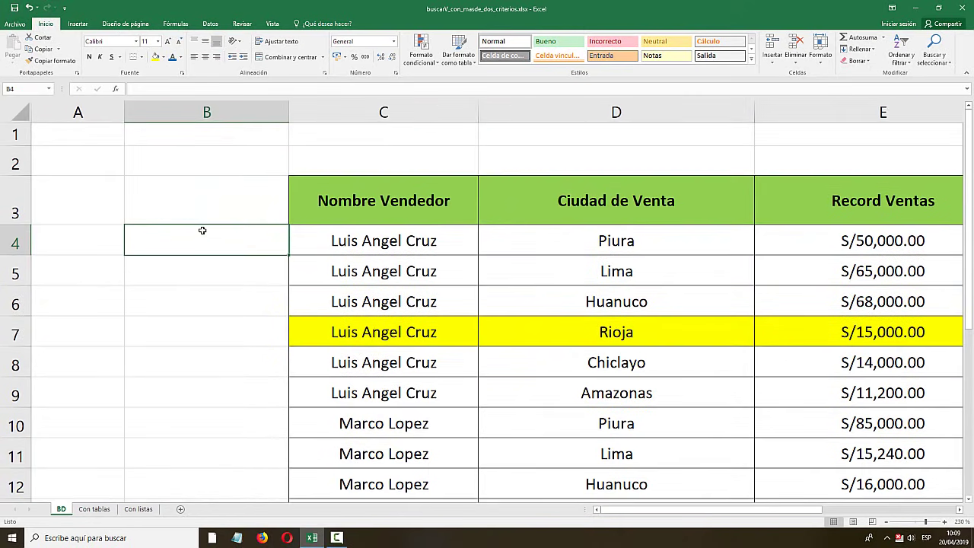
text(=CONC)
key(Tab)
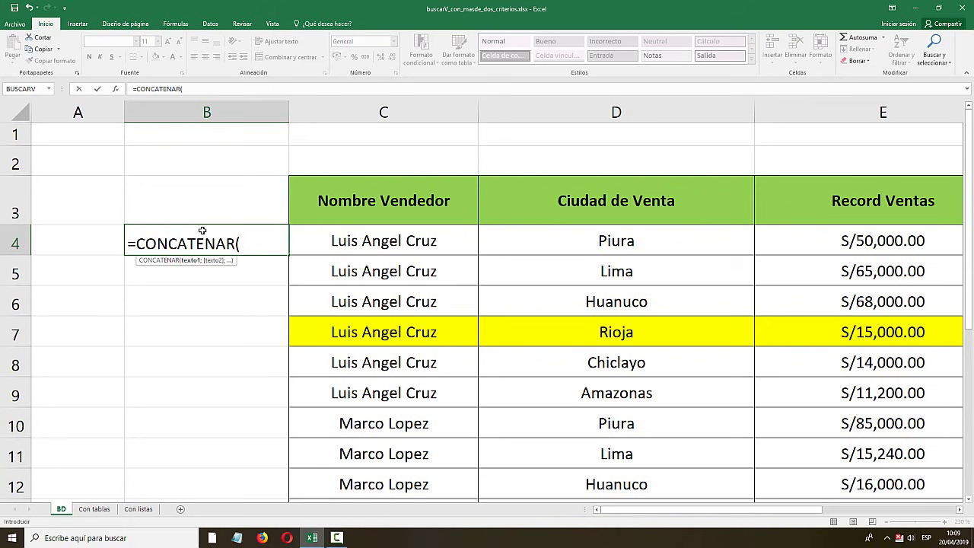
click(346, 239)
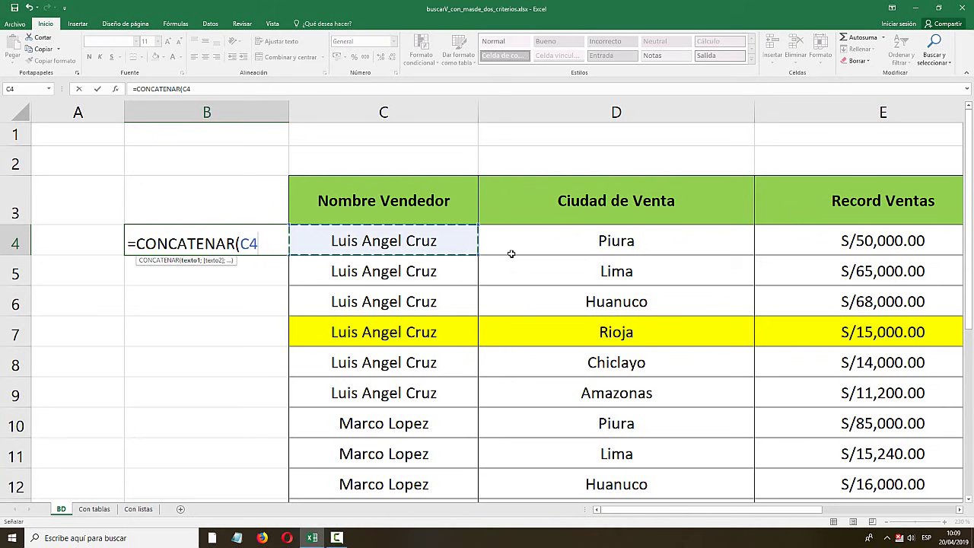
text(;)
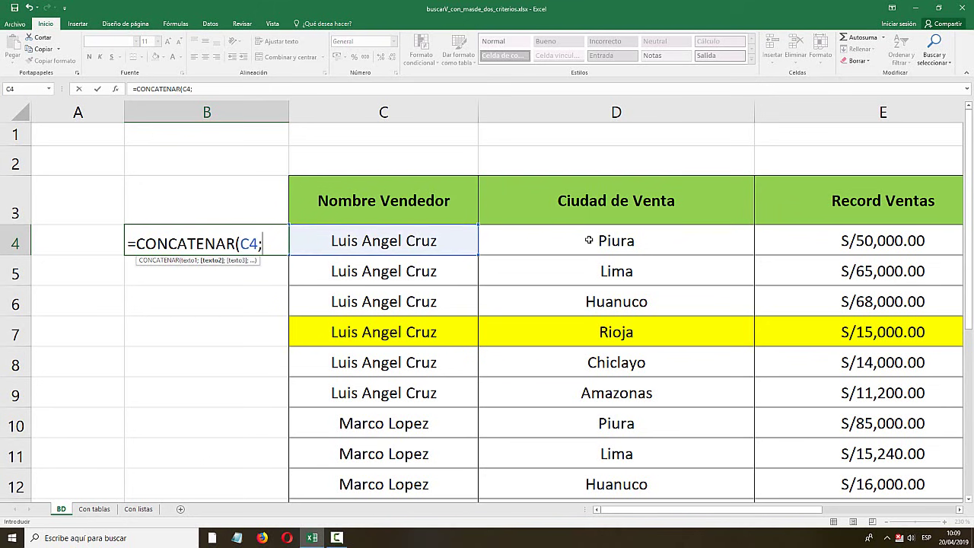
click(589, 240)
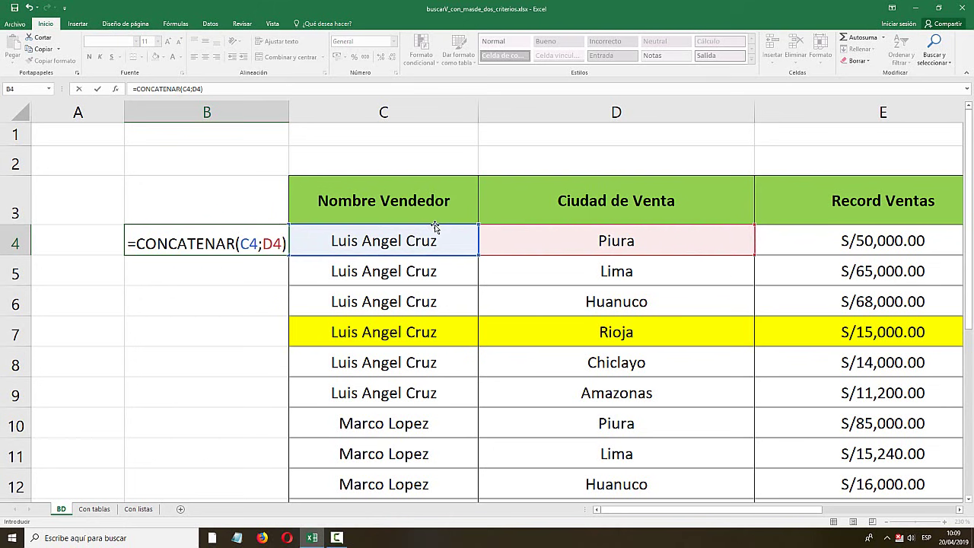
key(Return)
- Fill the key formula down to B21 and zoom back out
click(214, 242)
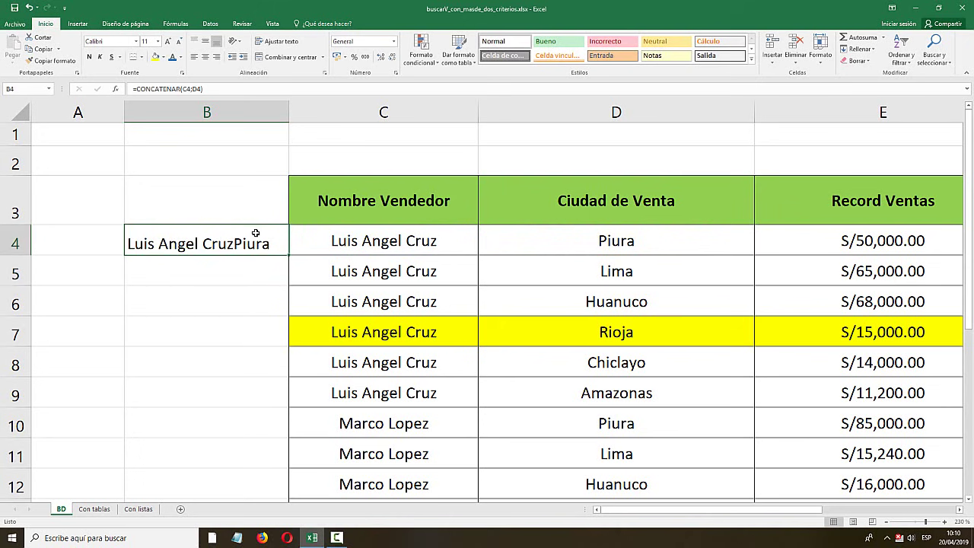
drag(286, 258, 286, 454)
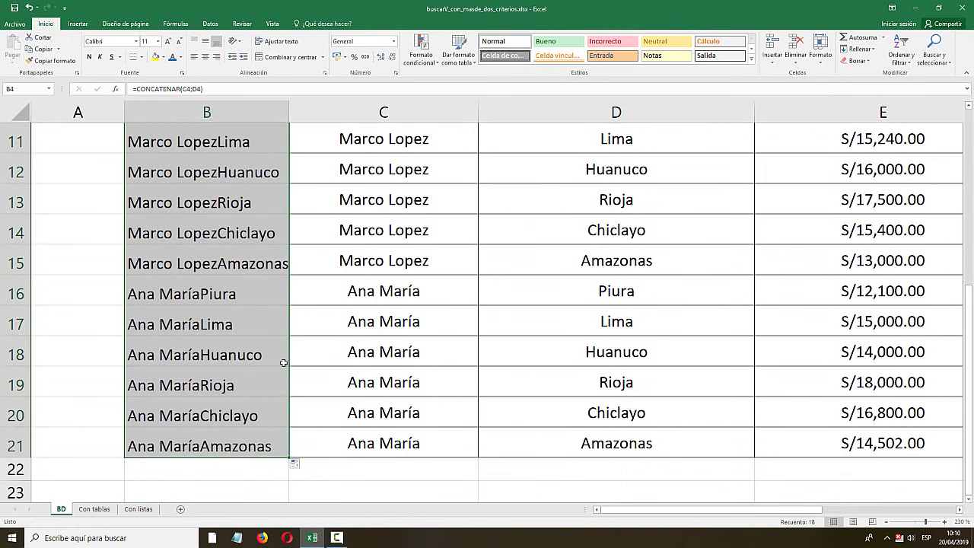
scroll(287, 338, up, 4)
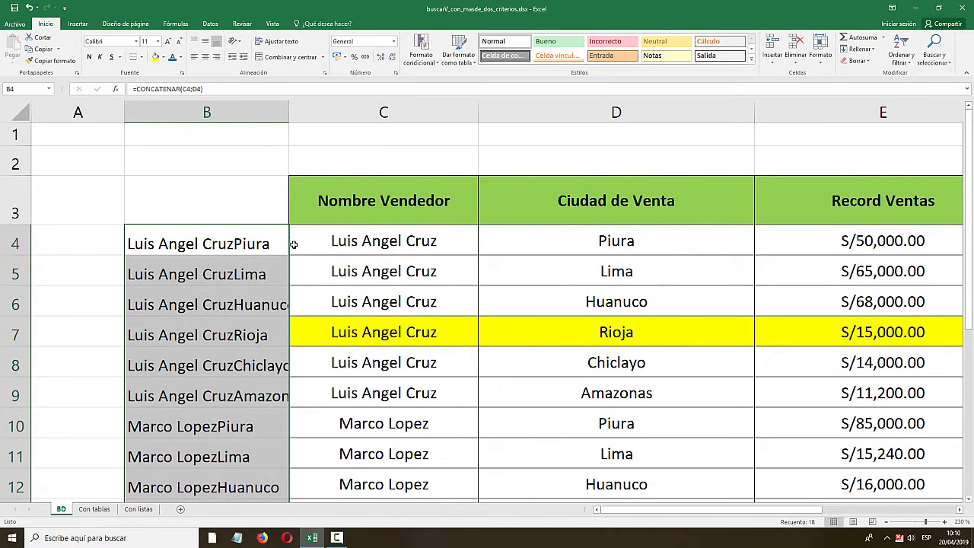
click(887, 523)
click(887, 523)
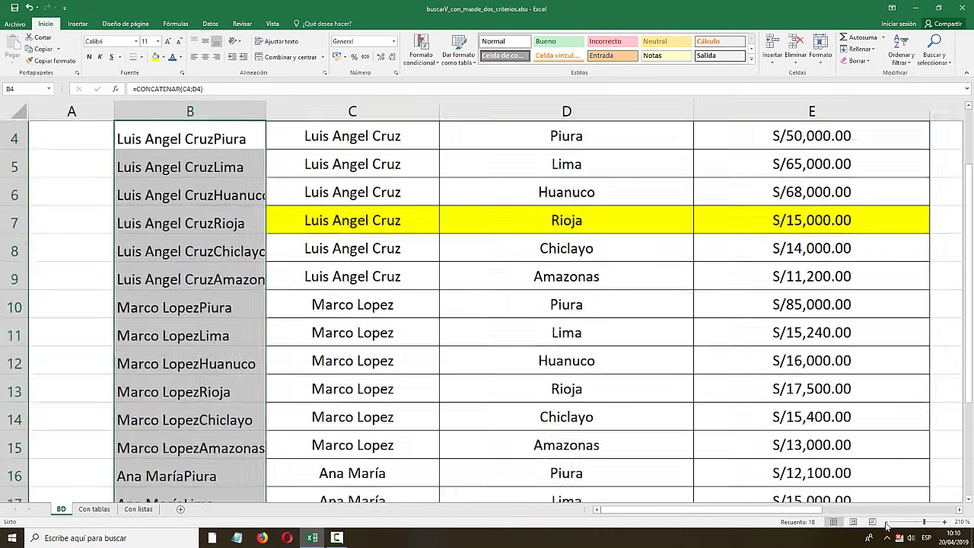
click(887, 522)
click(887, 523)
click(887, 522)
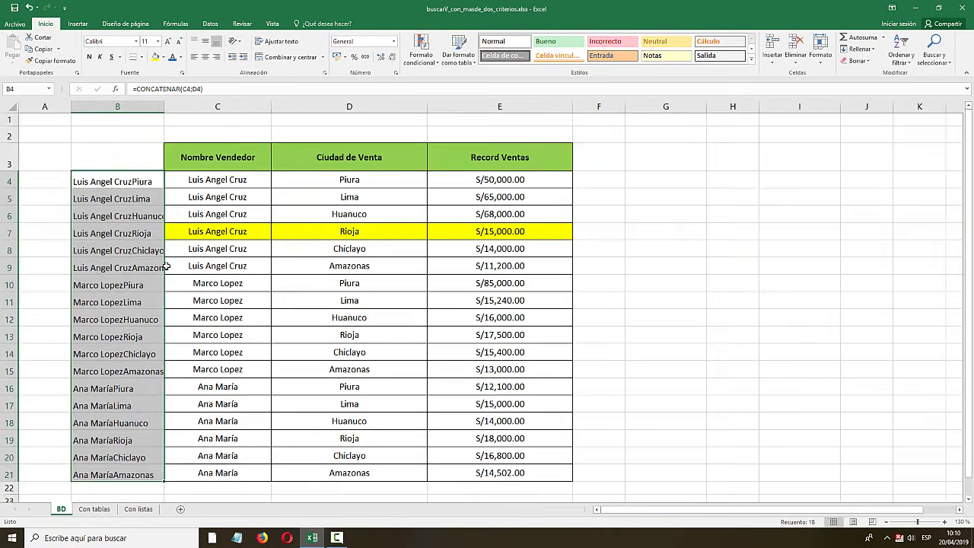
- On Con tablas, enter =CONCATENAR(C4;D4) in B4 and fill it down to B7
click(93, 509)
click(138, 202)
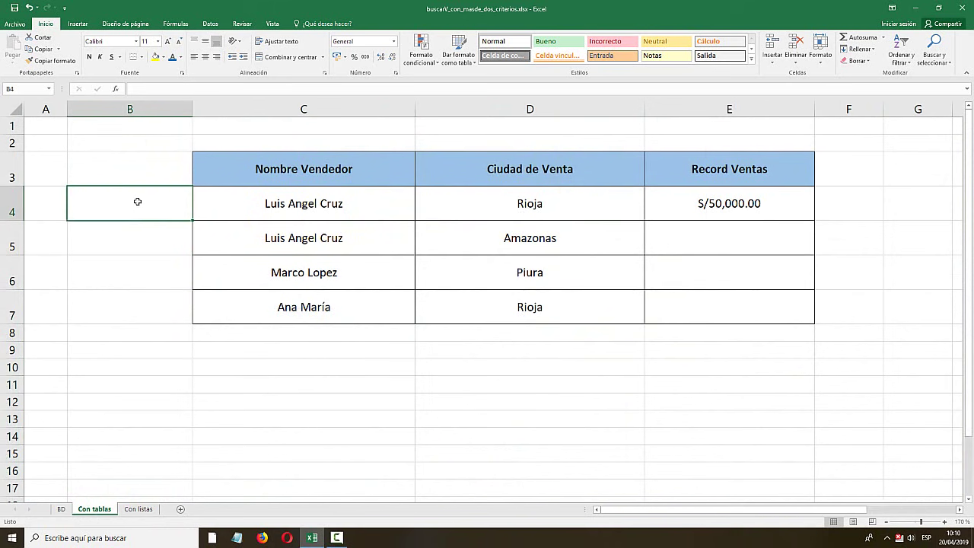
text(=CONCA)
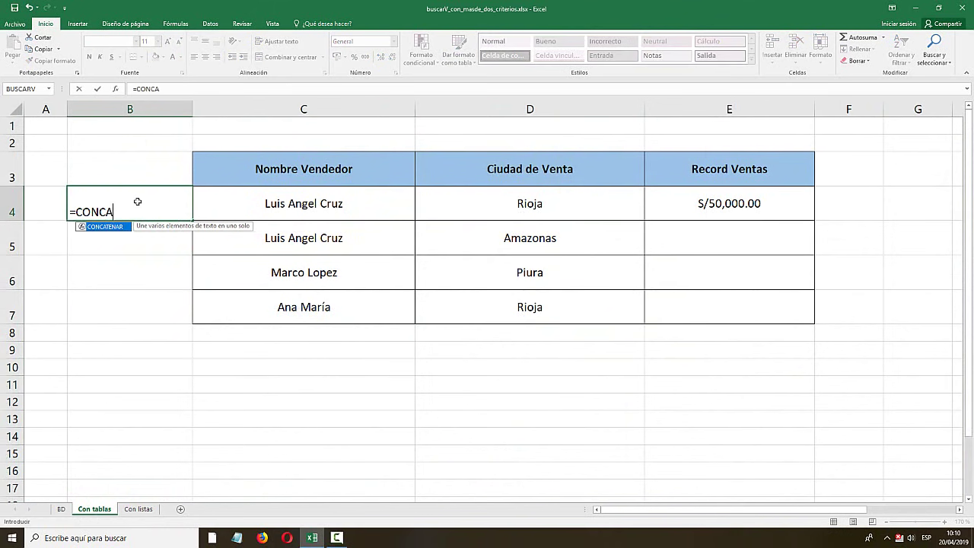
text(TENAR()
click(312, 209)
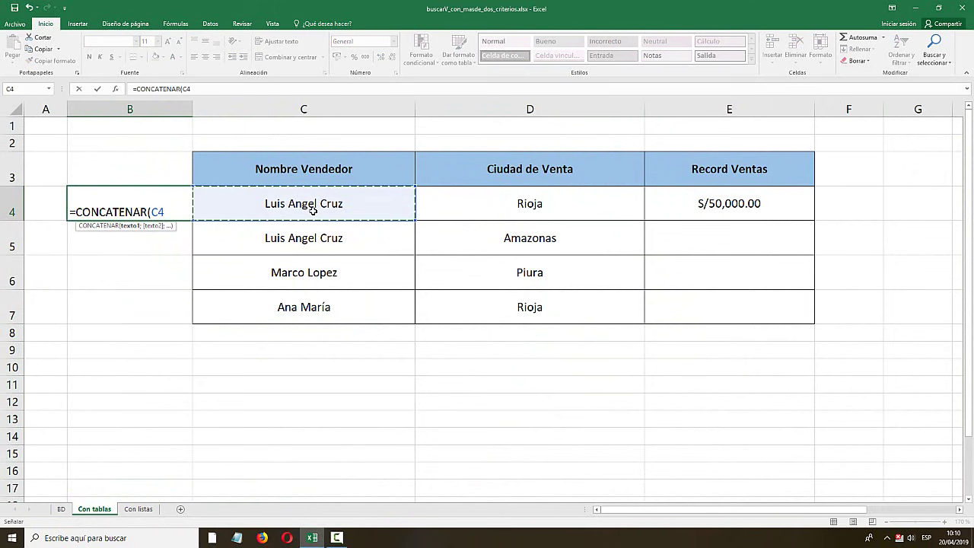
text(;)
click(600, 201)
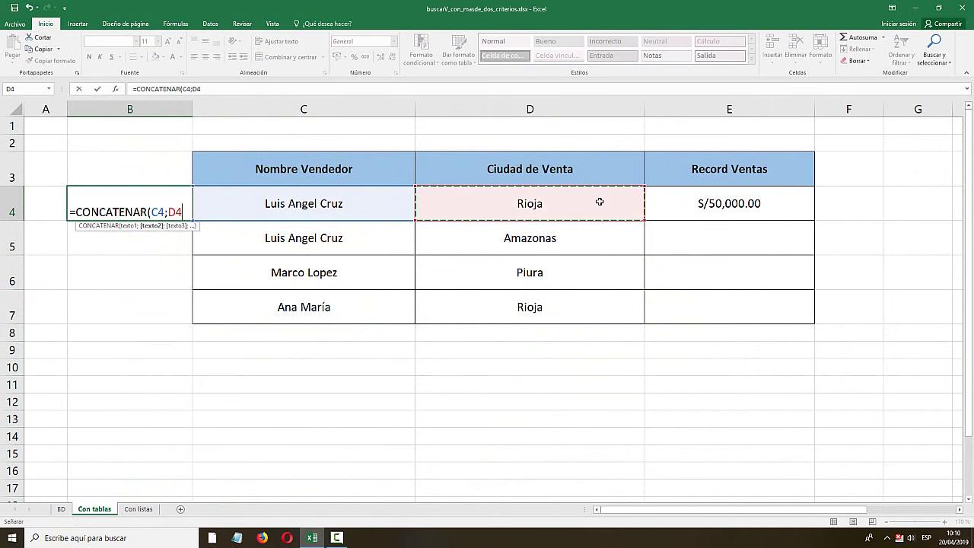
key(Return)
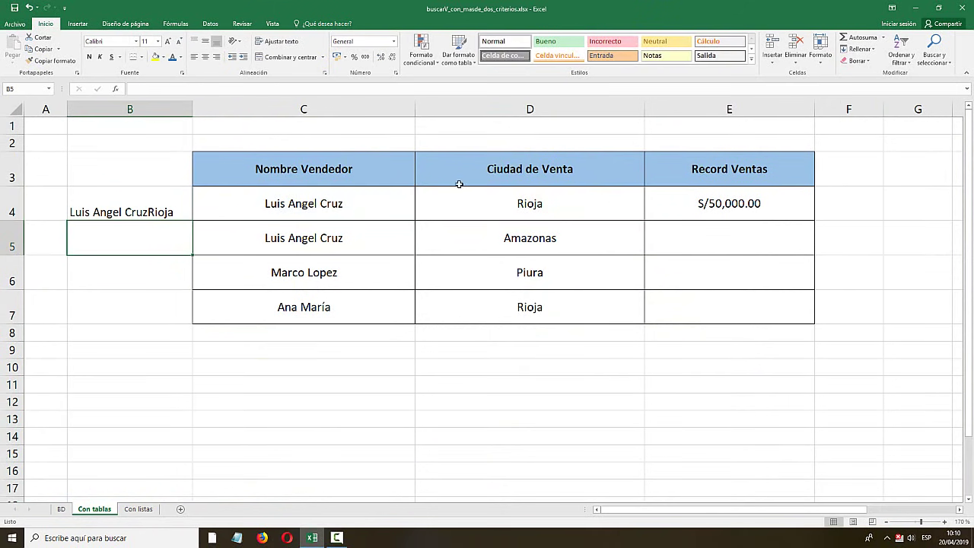
click(169, 210)
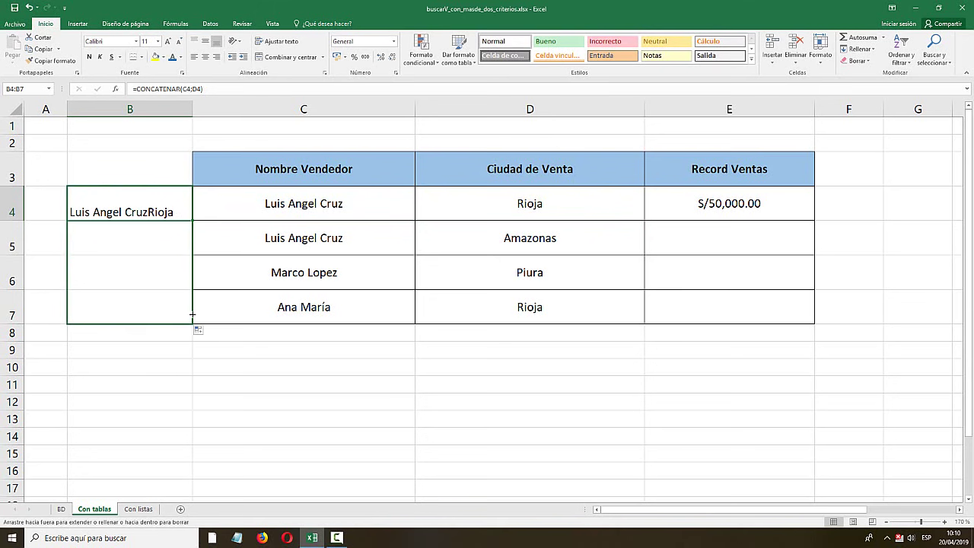
drag(192, 221, 194, 320)
- Clear the old S/50,000.00 result from E4
click(687, 209)
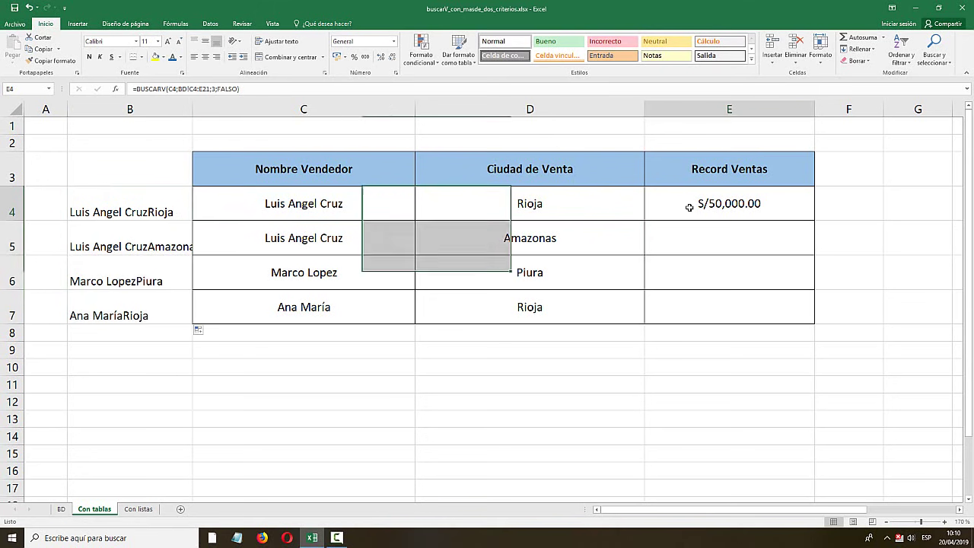
key(Delete)
click(127, 212)
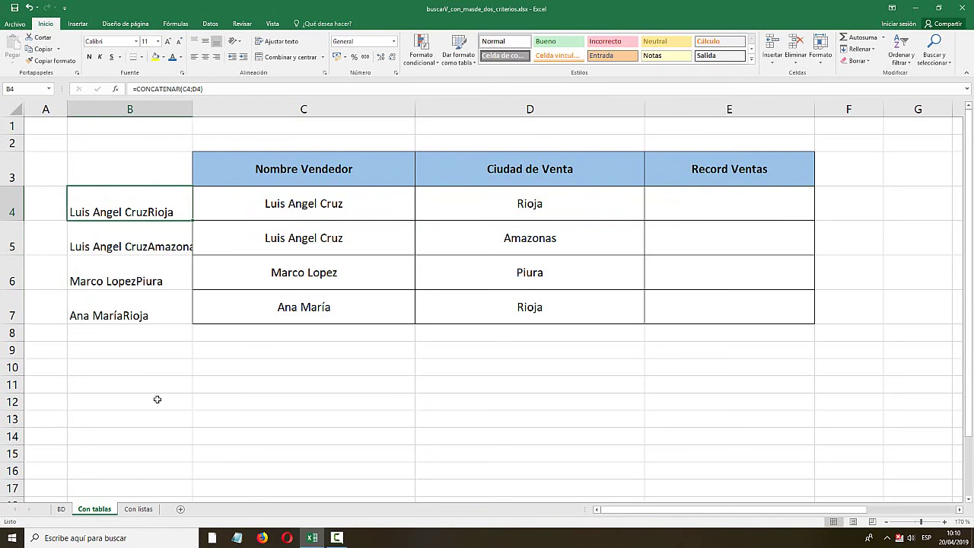
click(63, 509)
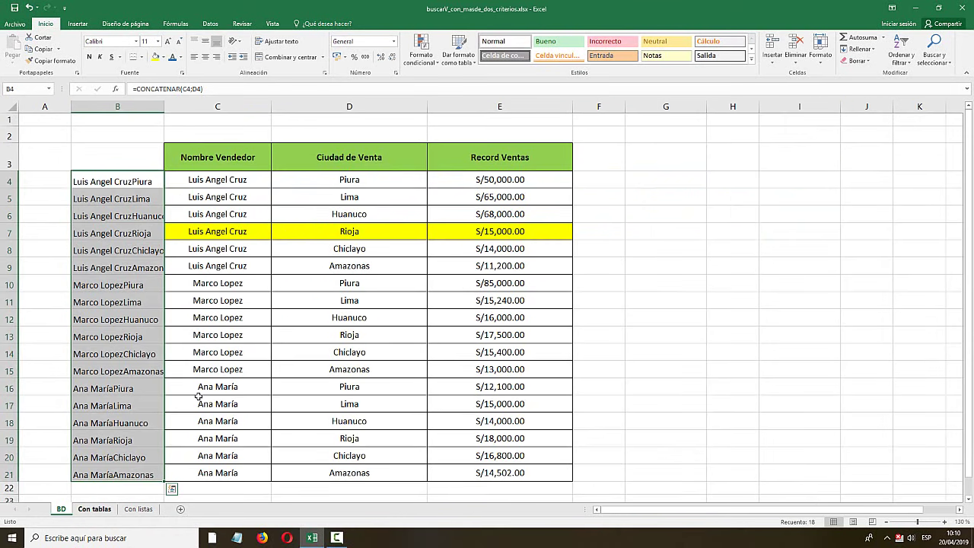
click(220, 108)
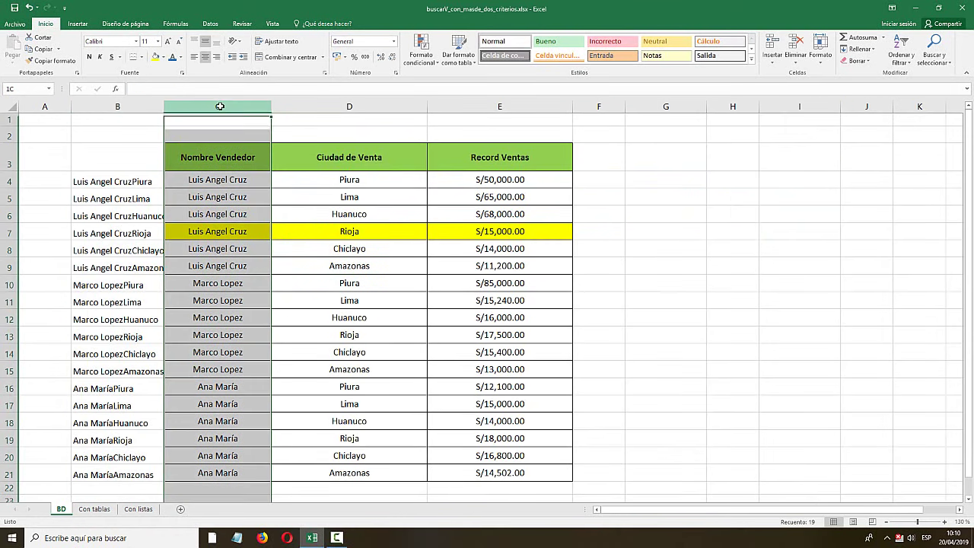
click(221, 177)
click(356, 189)
click(223, 195)
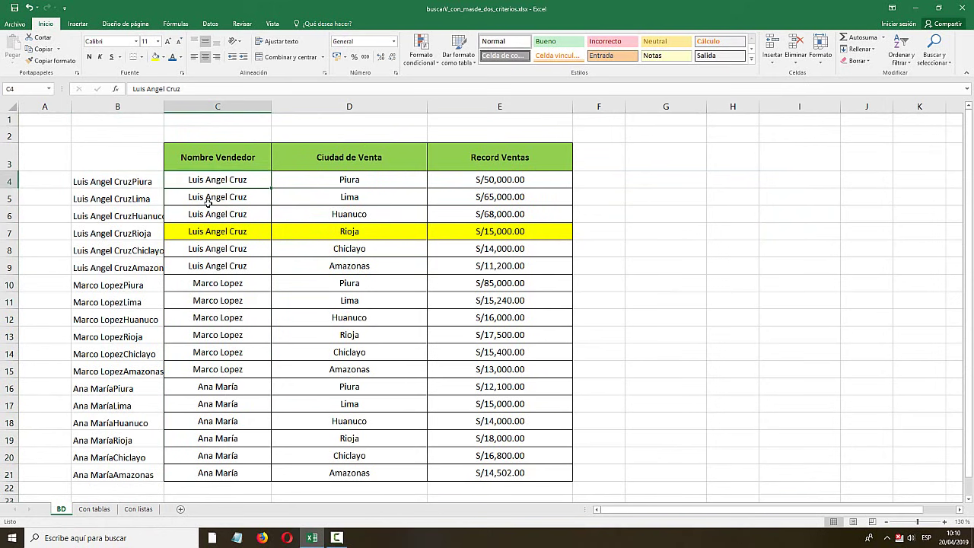
click(99, 509)
click(703, 199)
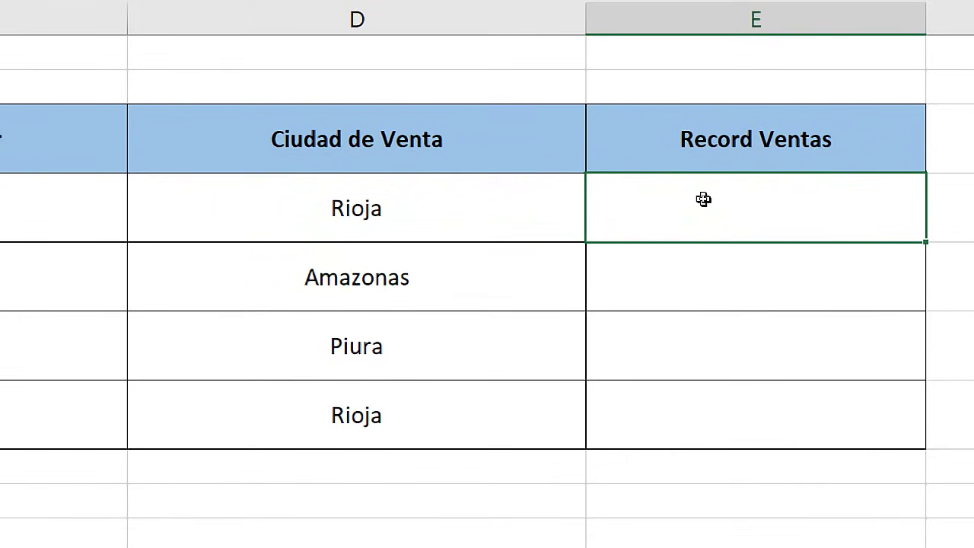
- In E4, start =BUSCARV(B4; with BD!B4:E21 as the lookup range
text(=BU)
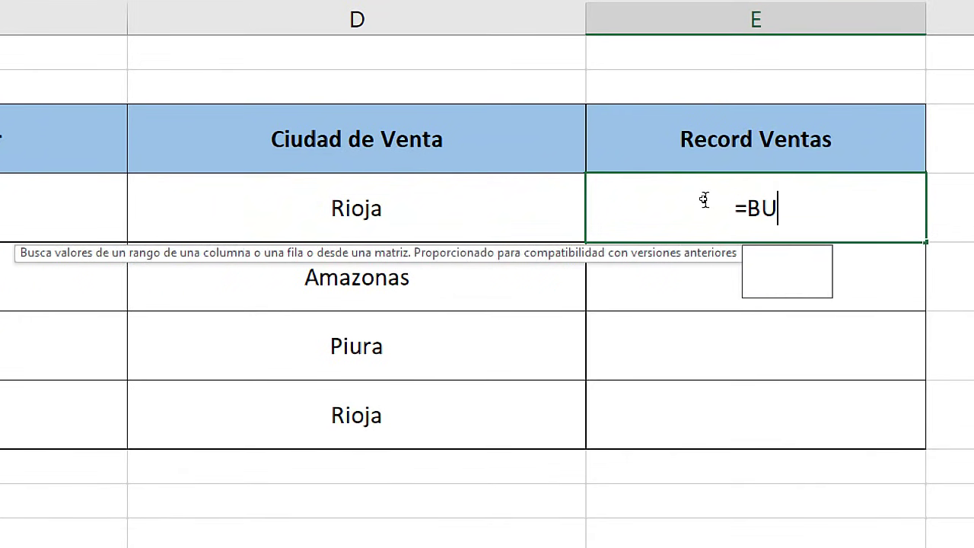
text(SCAR)
key(Down)
key(Down)
key(Tab)
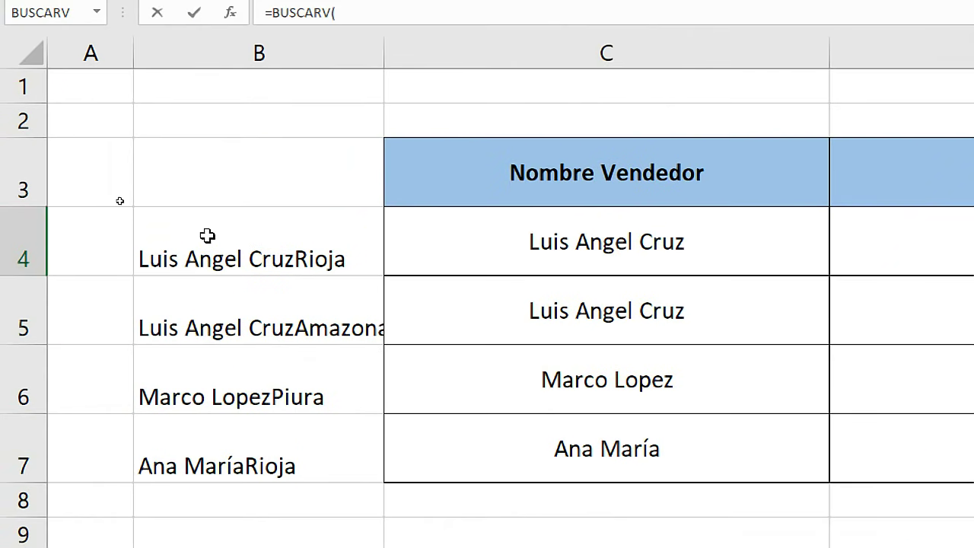
click(258, 239)
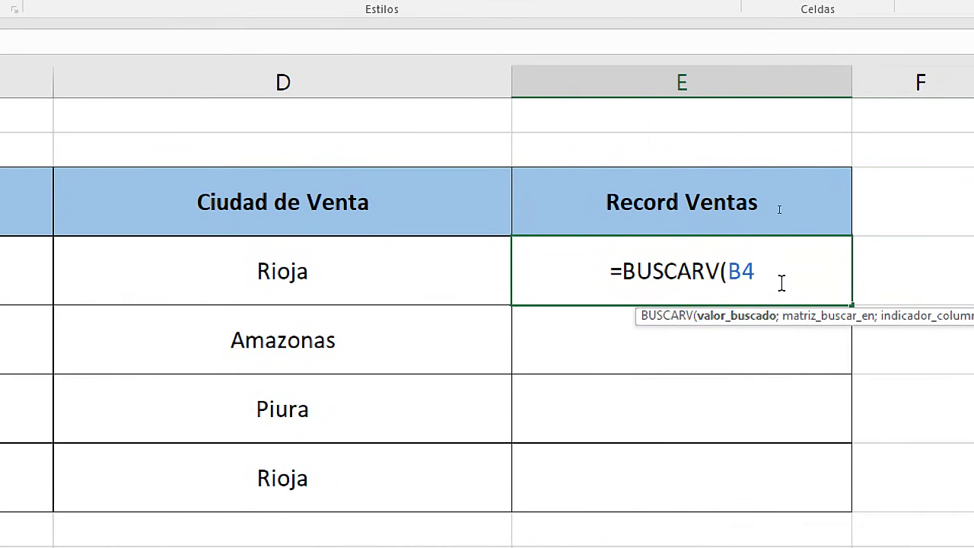
text(;)
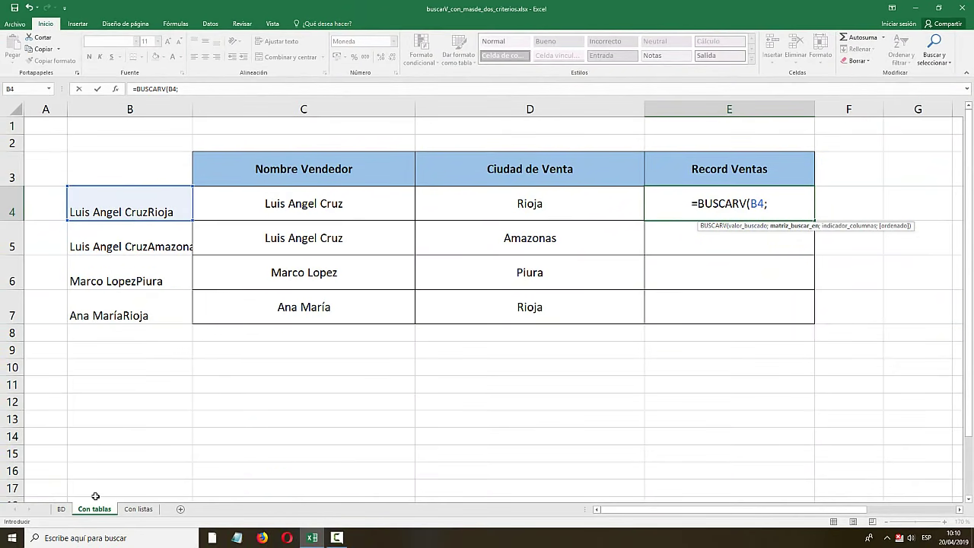
click(61, 509)
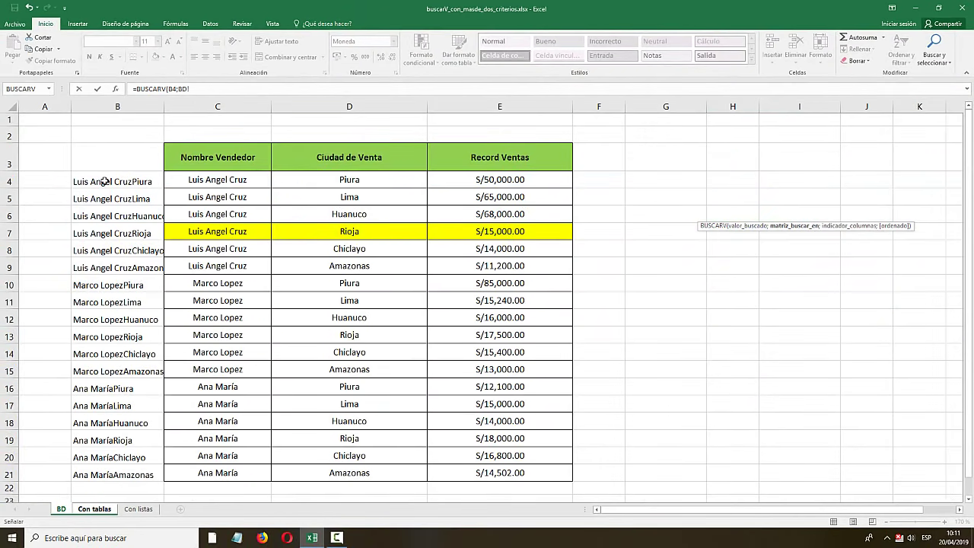
drag(96, 182, 502, 470)
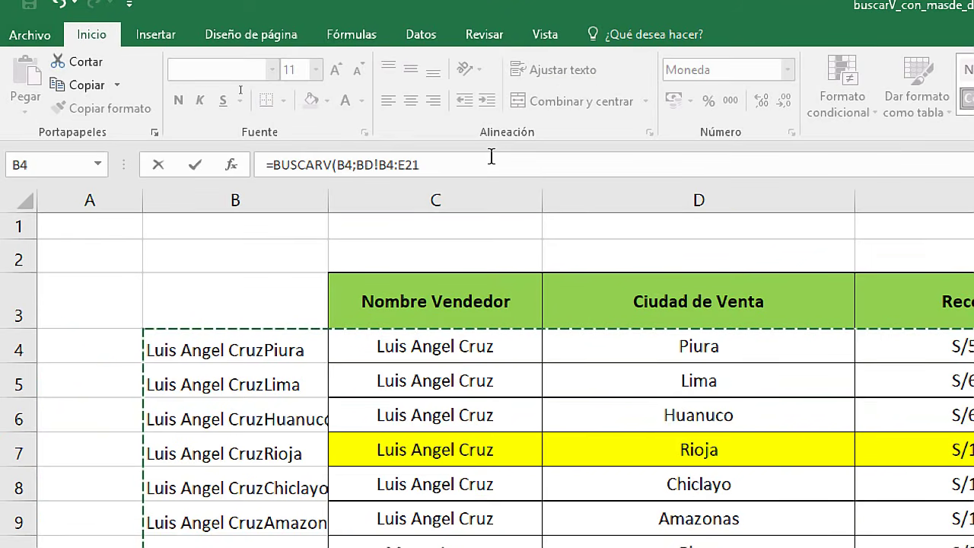
- Add column index 4 and FALSO for an exact match, closing the formula
click(481, 166)
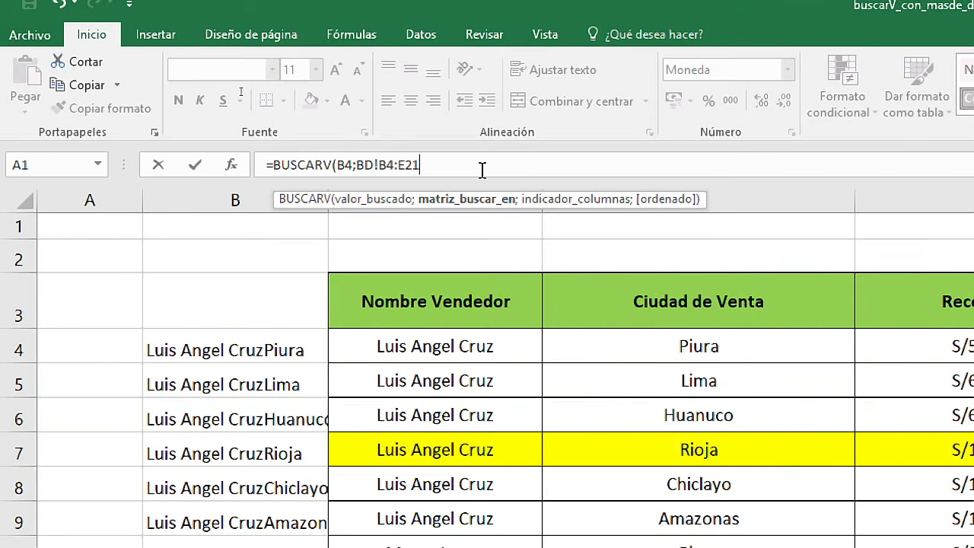
text(;l)
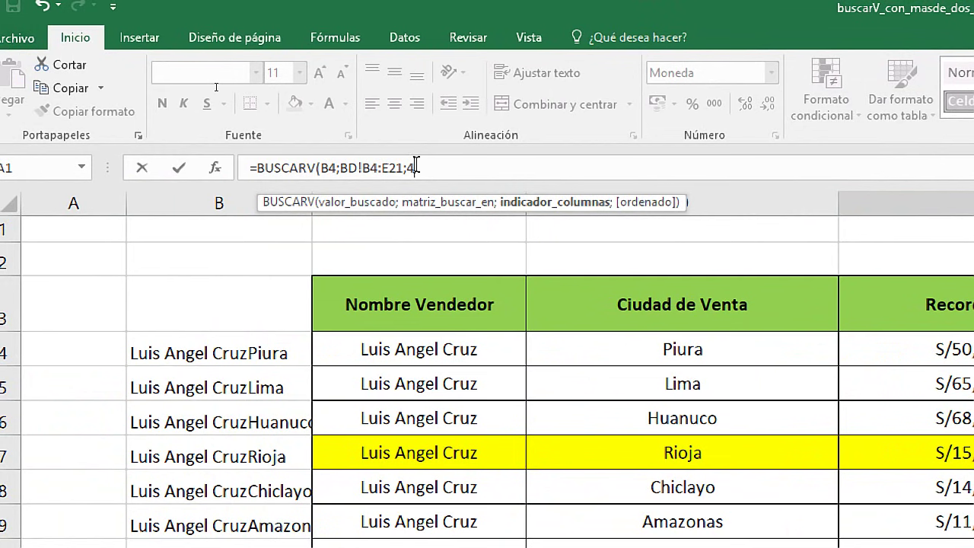
text(;)
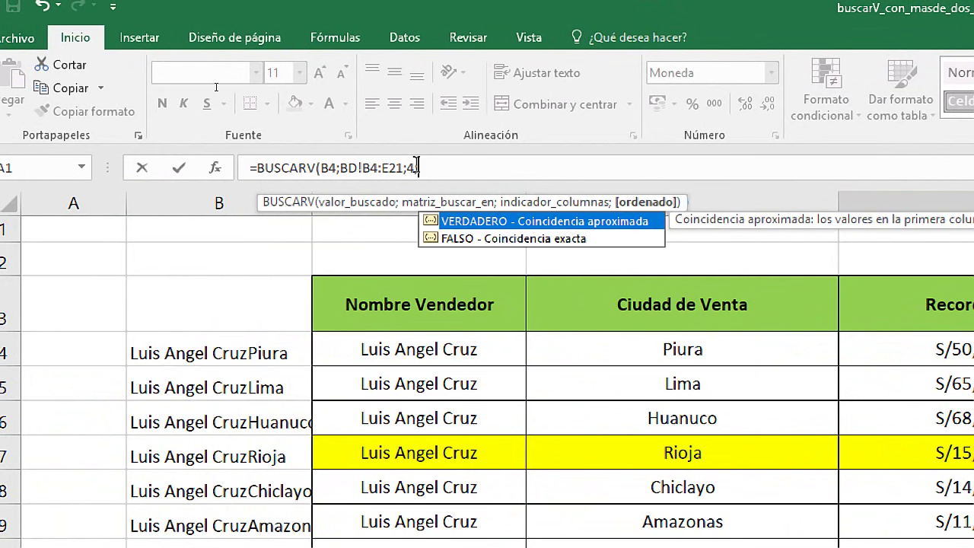
text(VERDADERO)
key(BackSpace)
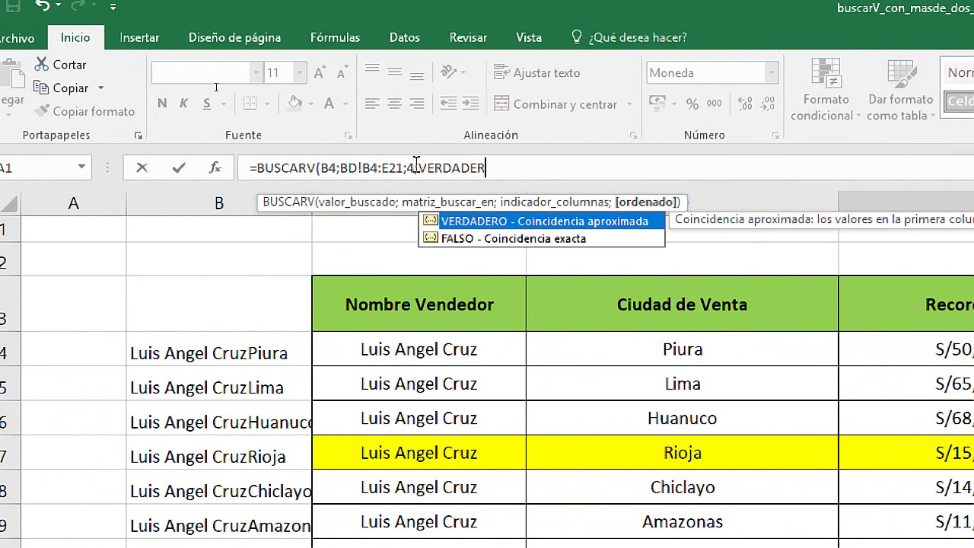
key(BackSpace)
key(BackSpace)
key(BackSpace)
key(BackSpace)
key(BackSpace)
key(BackSpace)
key(BackSpace)
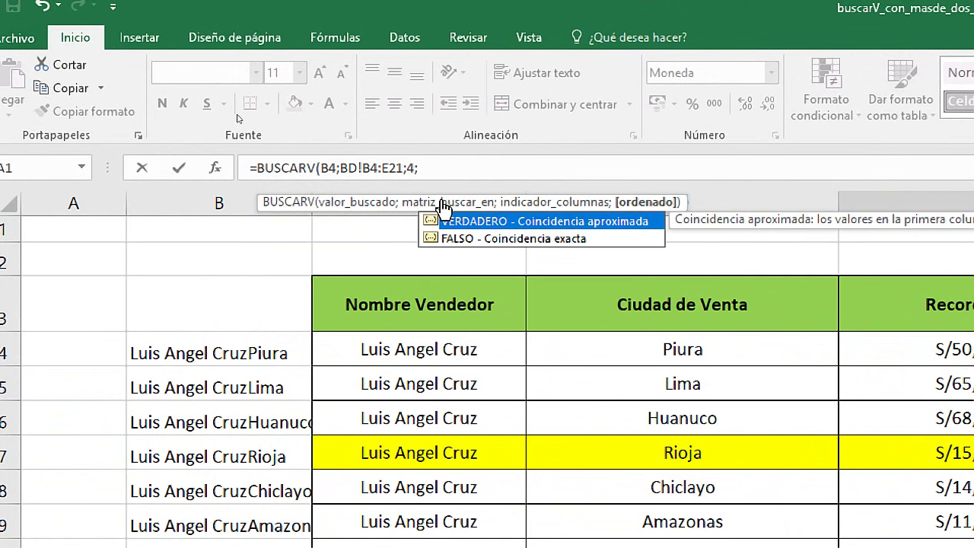
double_click(541, 239)
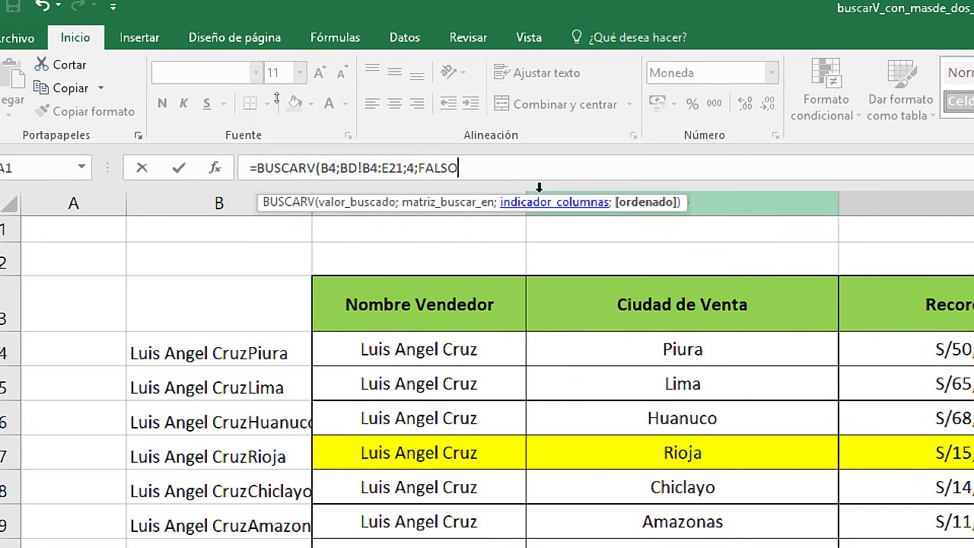
text())
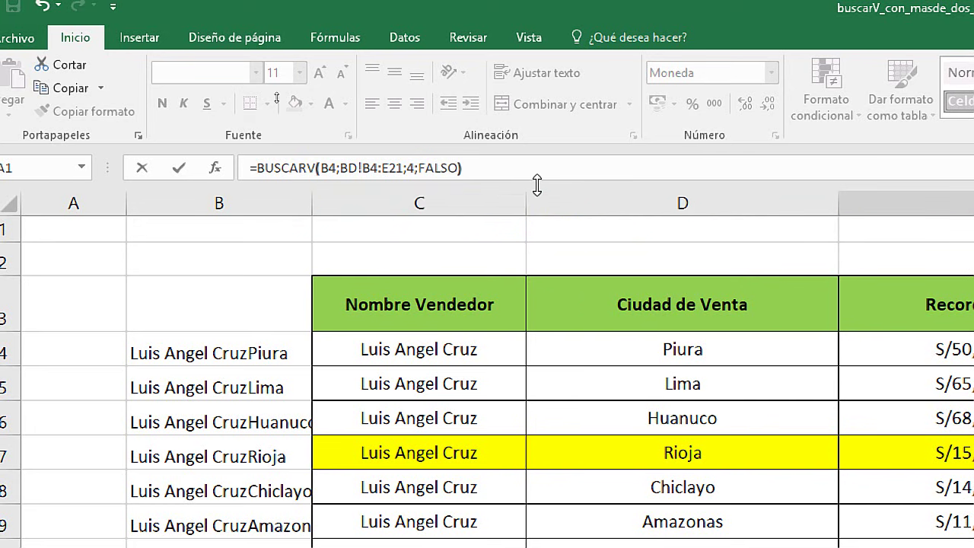
- Enter the lookup and fill it from E4 down to E7
key(Return)
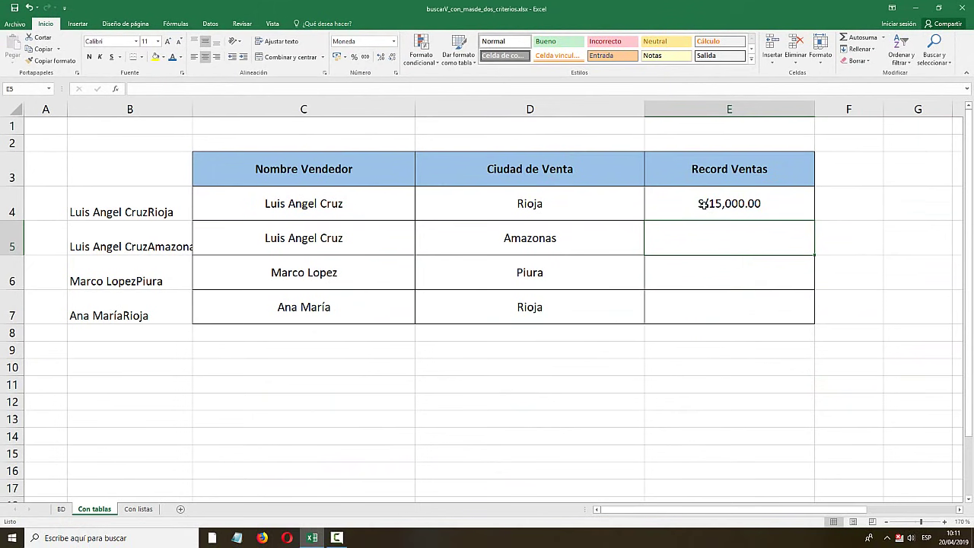
click(703, 203)
drag(813, 222, 810, 314)
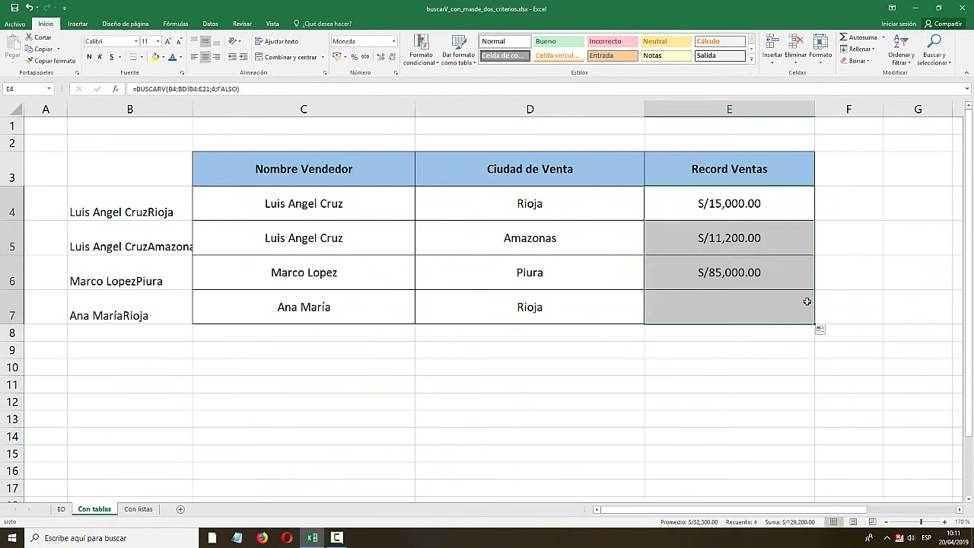
click(14, 203)
click(412, 205)
click(536, 203)
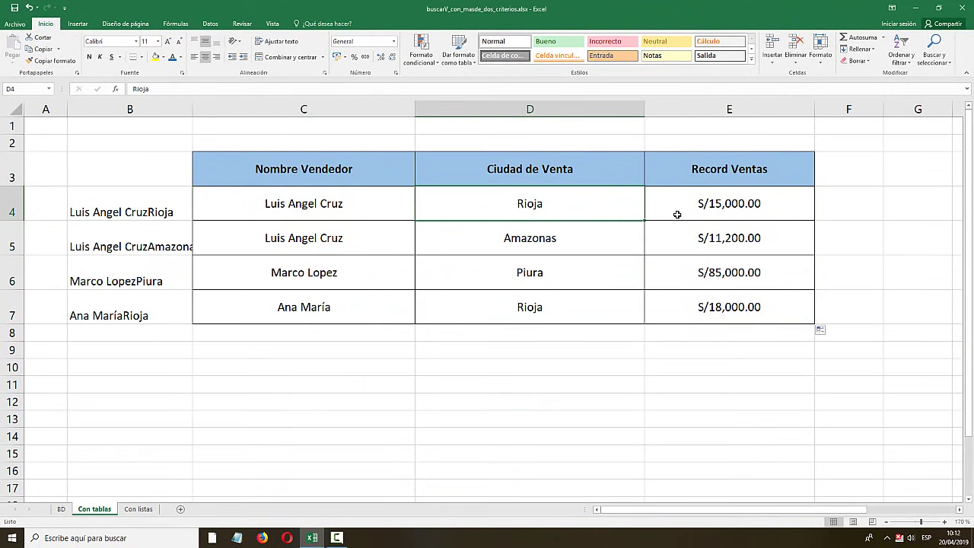
click(61, 508)
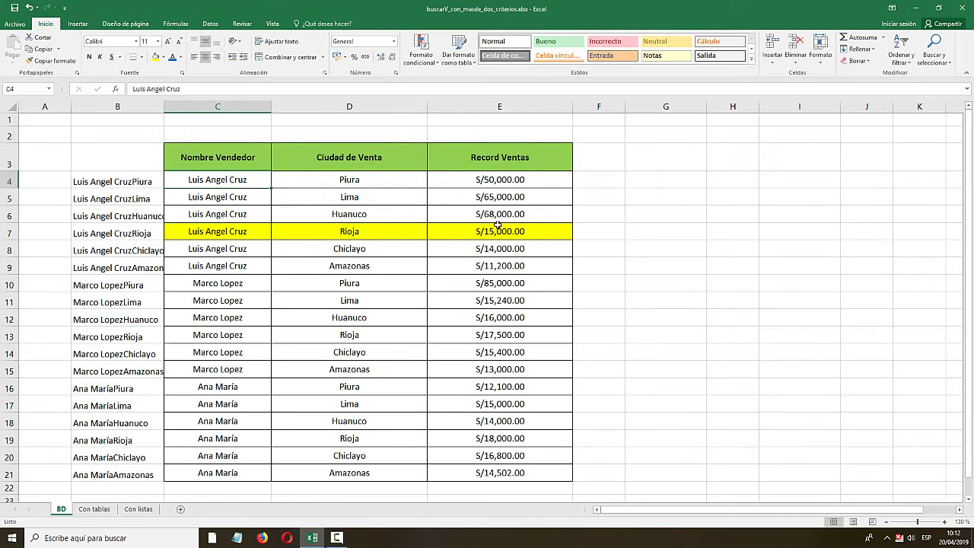
drag(246, 228, 501, 233)
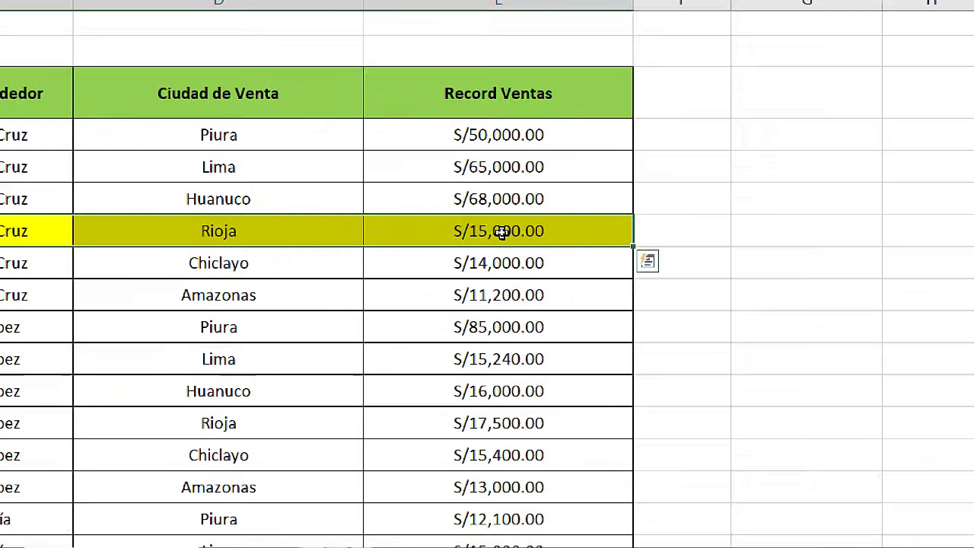
click(519, 230)
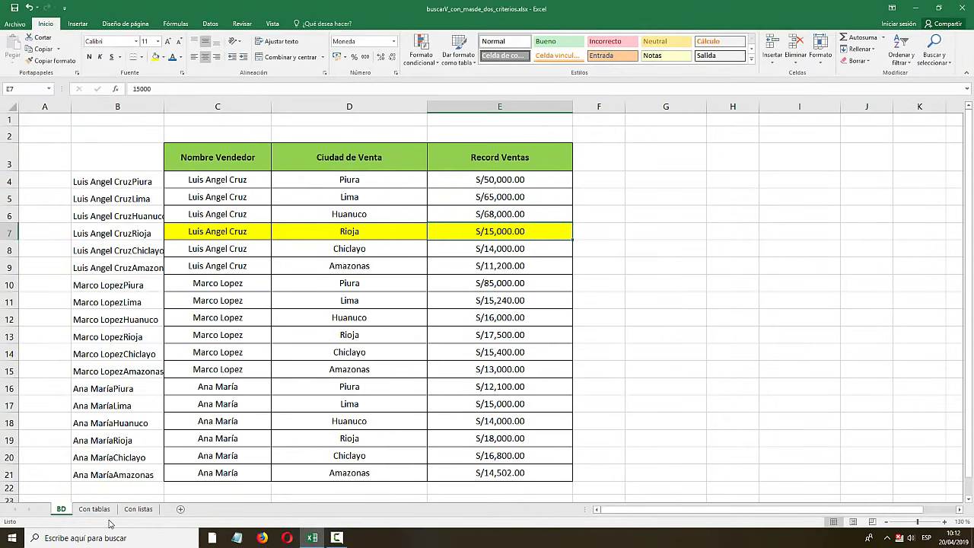
- Check row 5's Amazonas pair and fill its BD record C9:E9 yellow
click(94, 508)
click(308, 244)
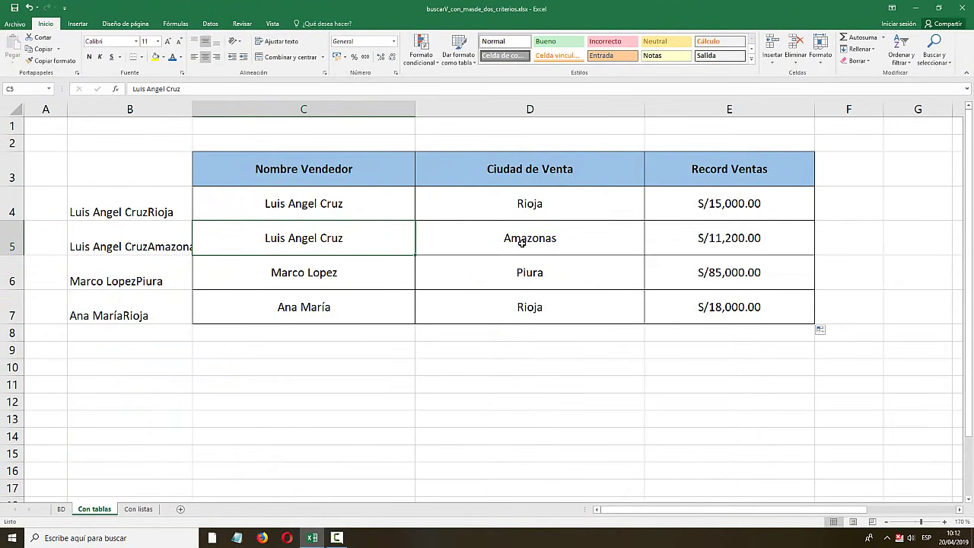
click(568, 241)
click(62, 509)
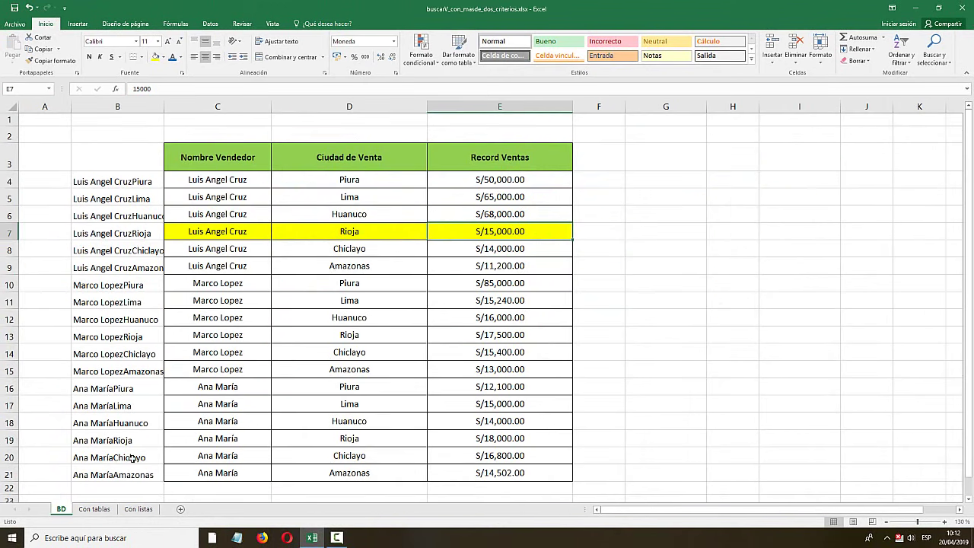
drag(221, 267, 525, 266)
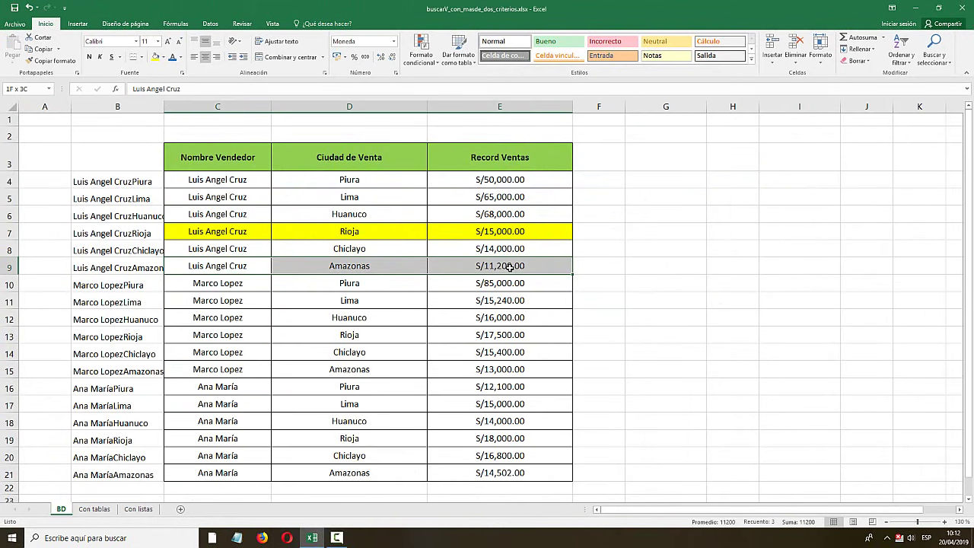
click(155, 57)
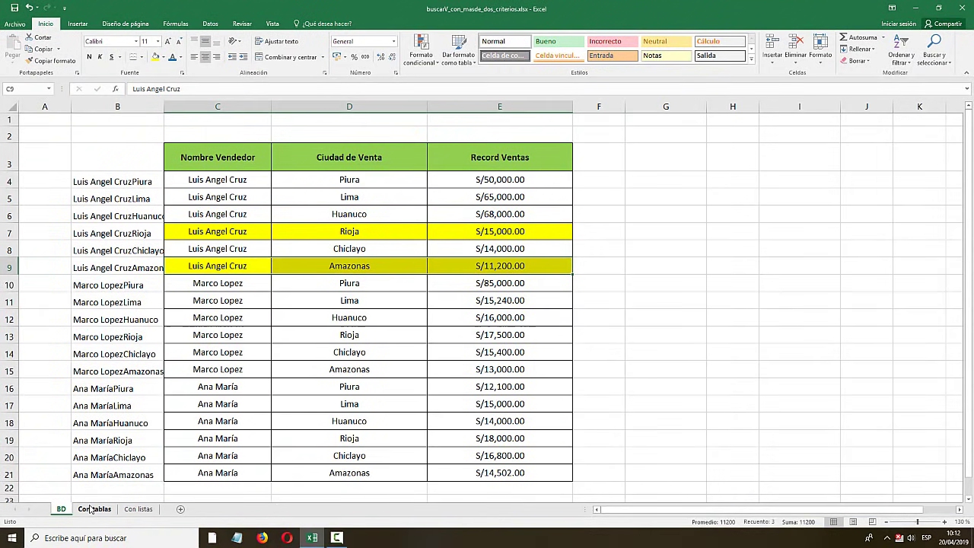
click(93, 509)
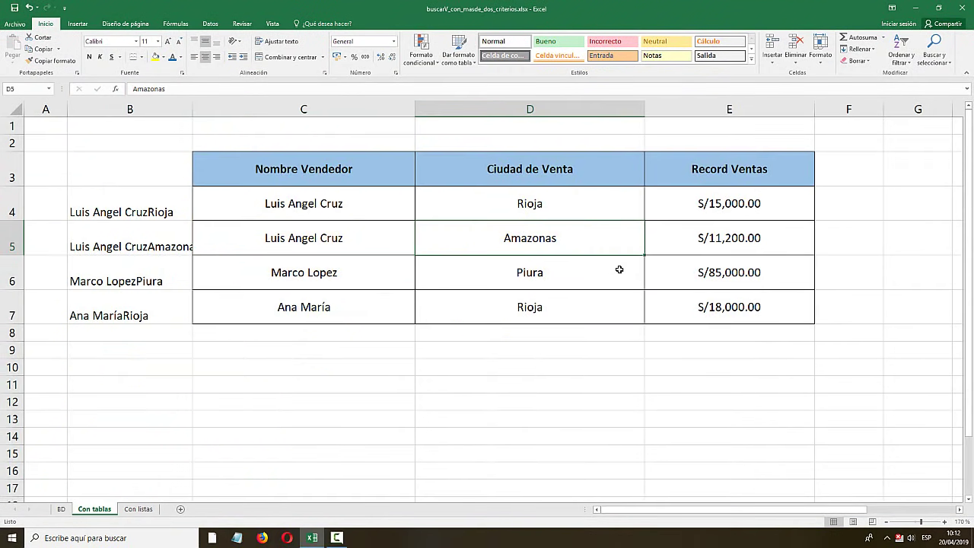
drag(533, 241, 337, 238)
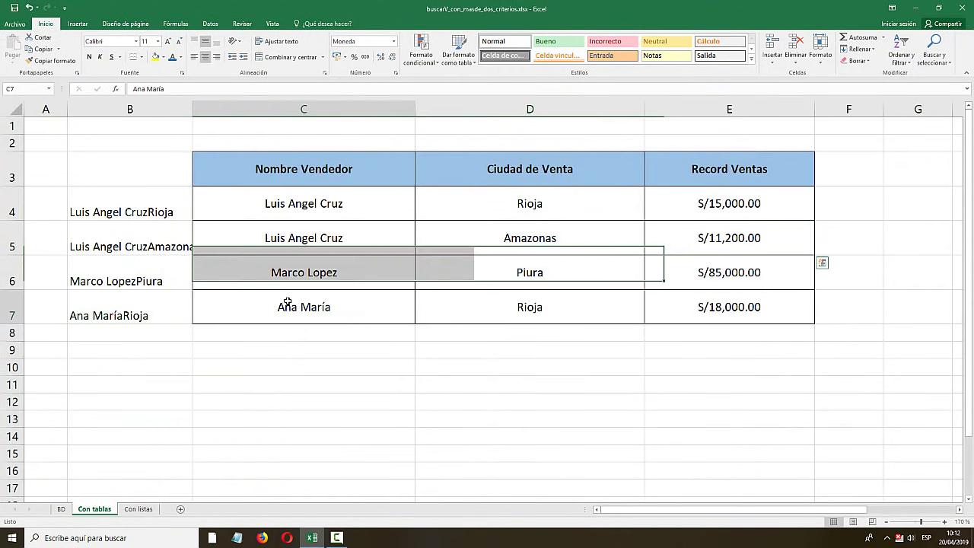
drag(289, 304, 572, 300)
drag(309, 279, 722, 279)
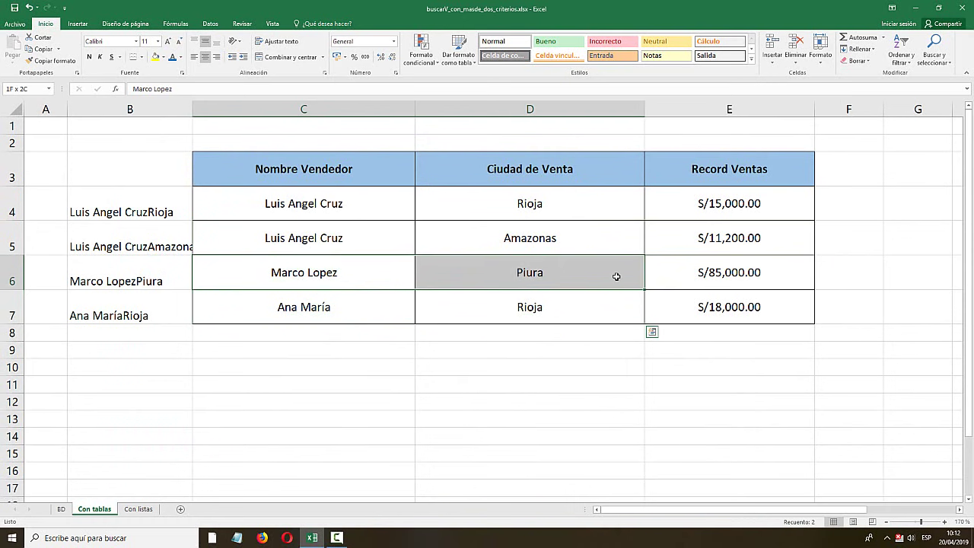
click(64, 512)
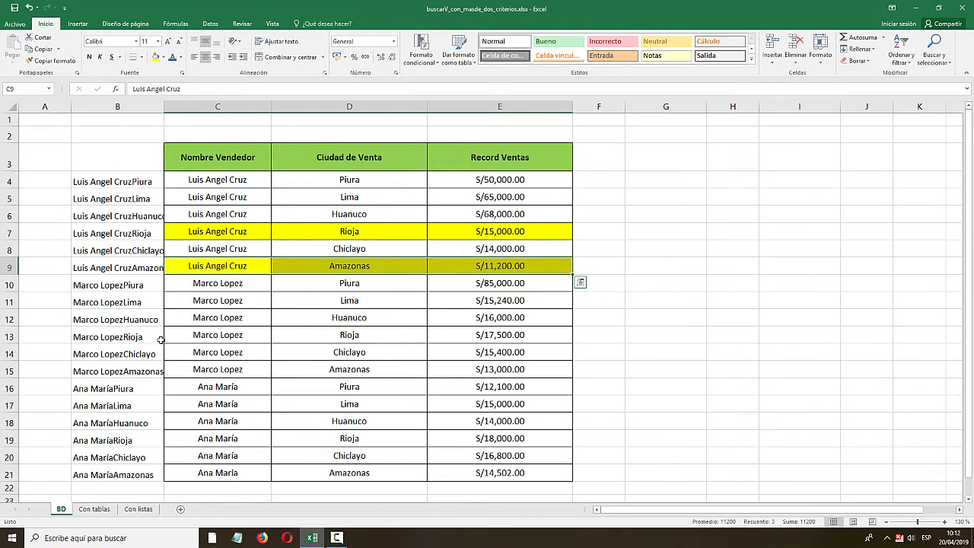
click(225, 308)
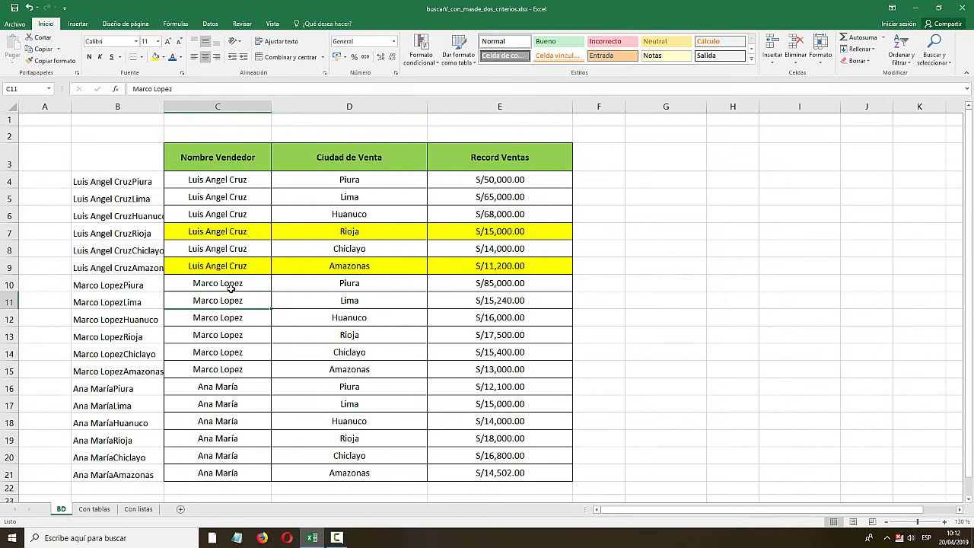
click(449, 281)
key(shift+Left)
key(shift+Left)
key(shift+Left)
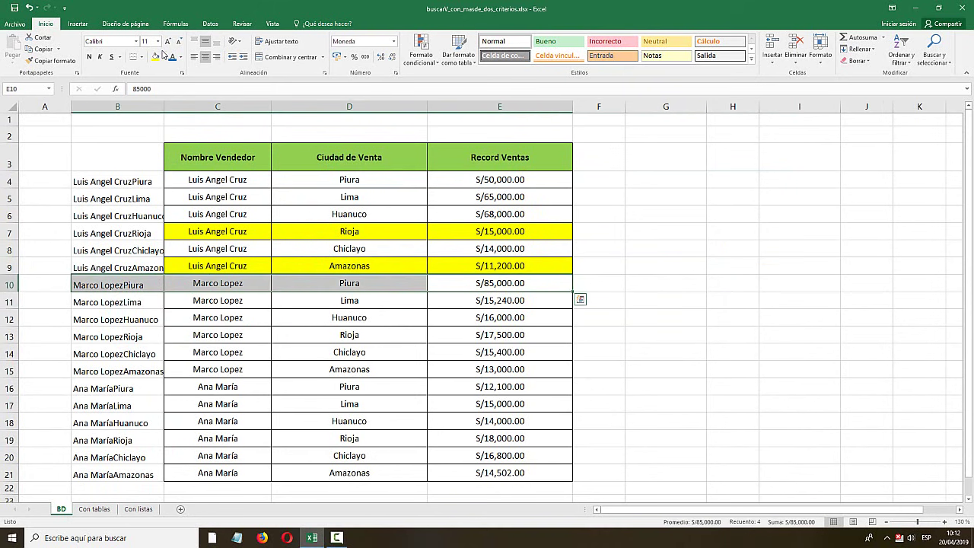
click(162, 57)
click(166, 138)
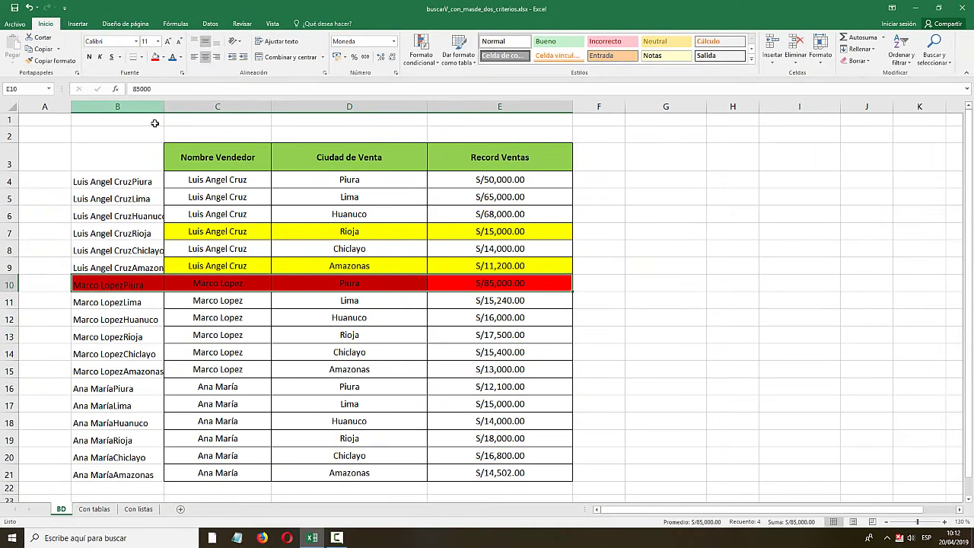
- Hide and then unhide column B on both the BD and Con tablas sheets
click(122, 107)
right_click(122, 107)
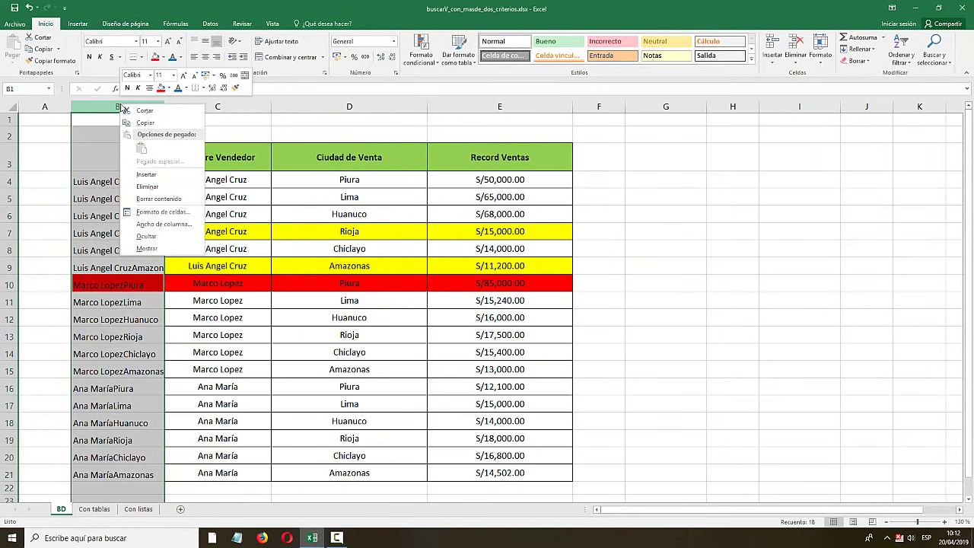
click(152, 236)
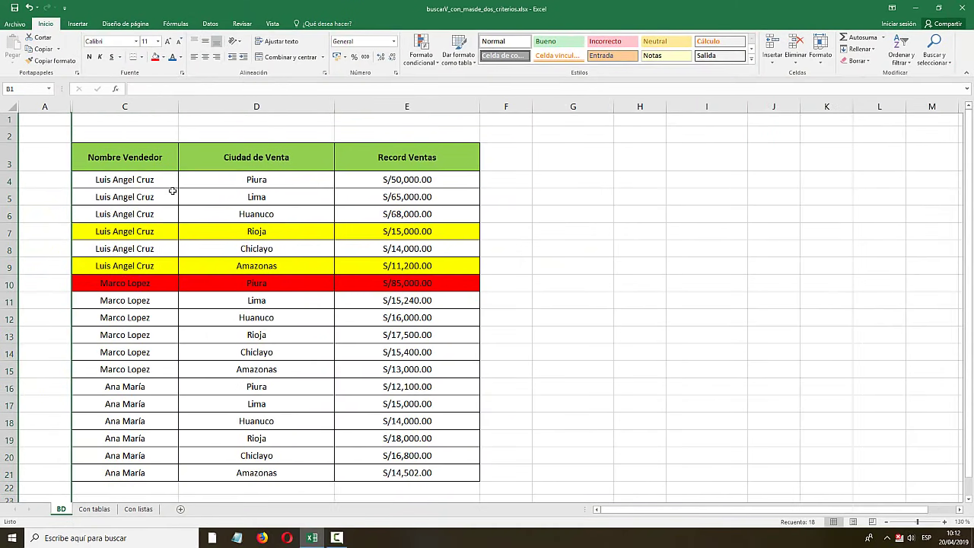
click(95, 509)
right_click(138, 111)
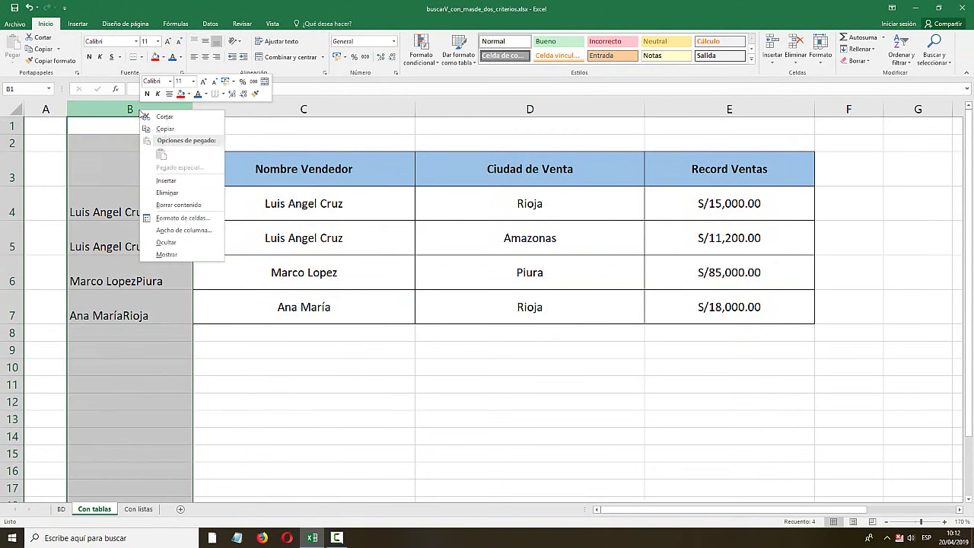
click(170, 243)
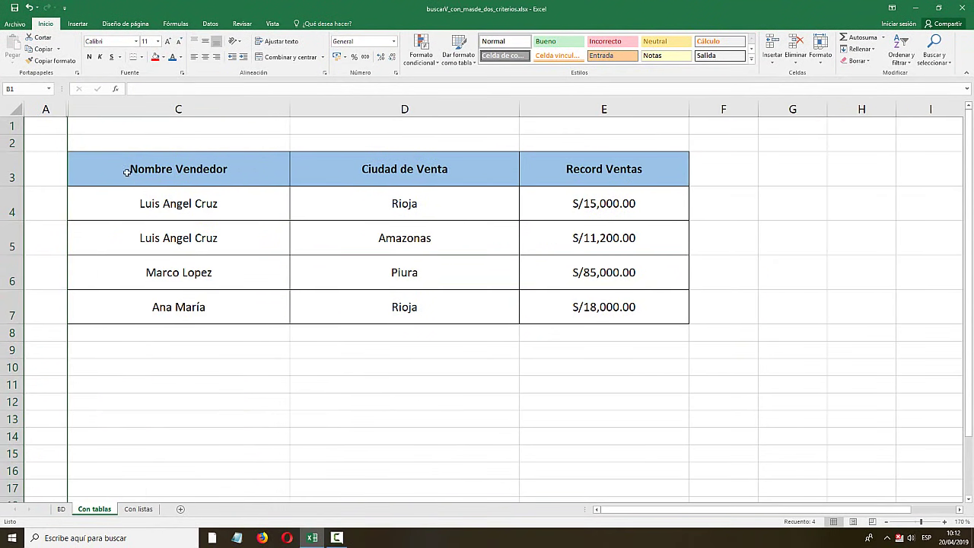
right_click(69, 111)
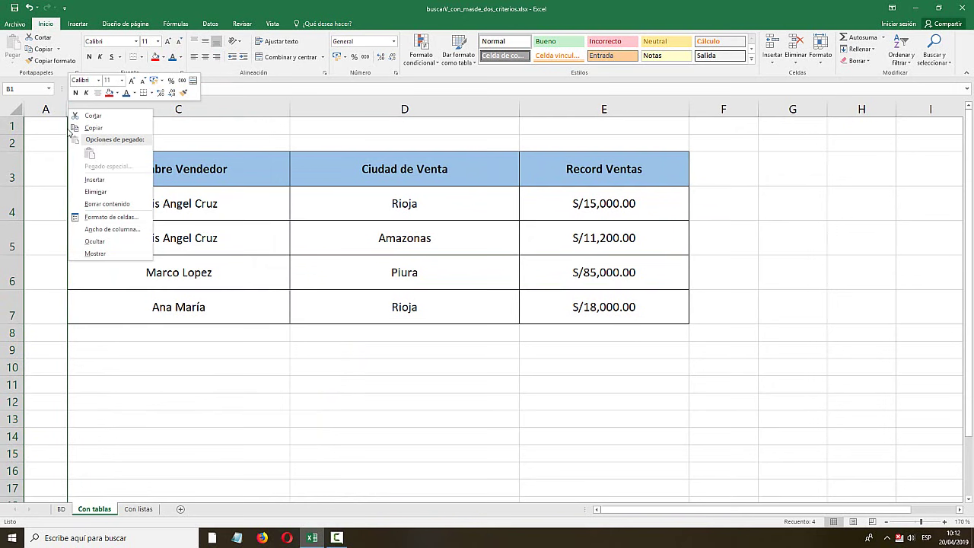
click(99, 254)
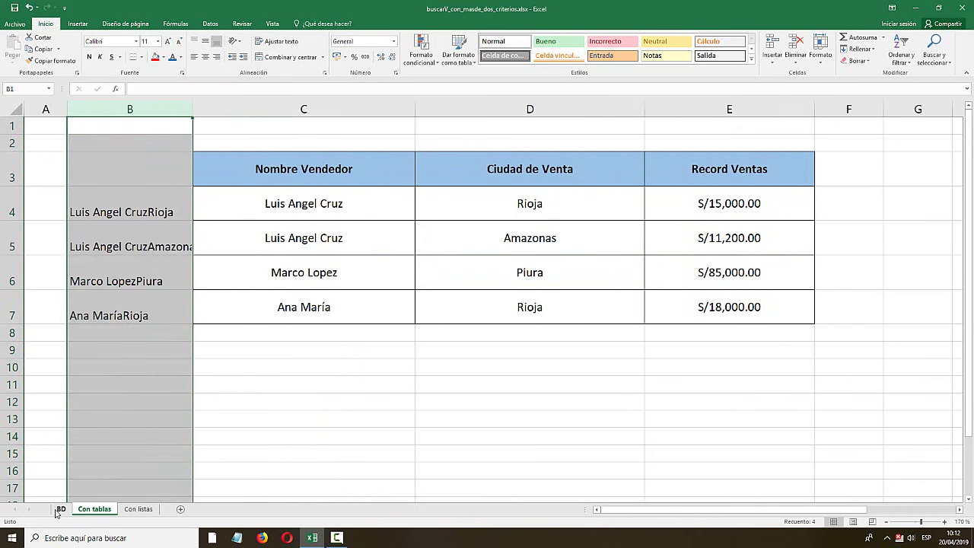
click(58, 509)
right_click(72, 107)
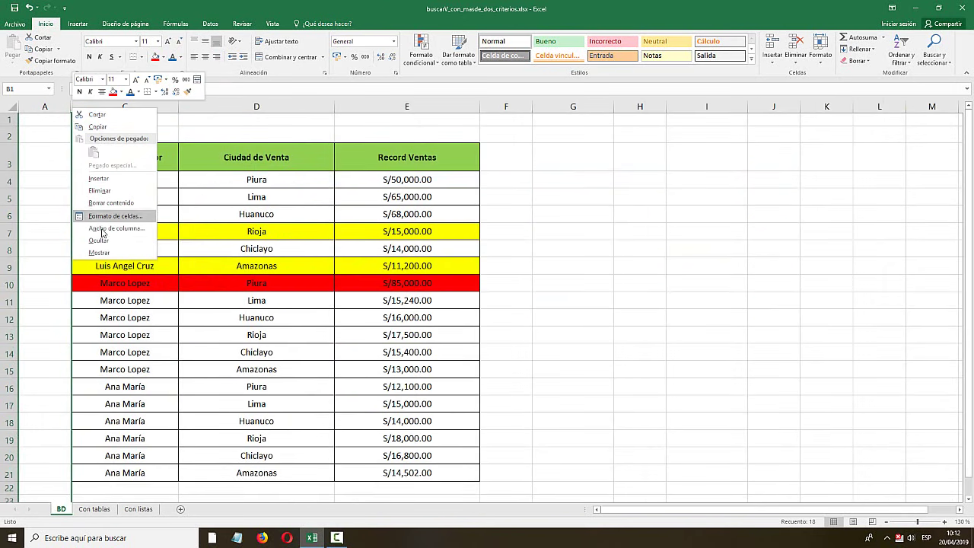
click(103, 254)
- Set the font colour of BD keys B4:B21 to white, keeping the formulas
drag(134, 181, 150, 472)
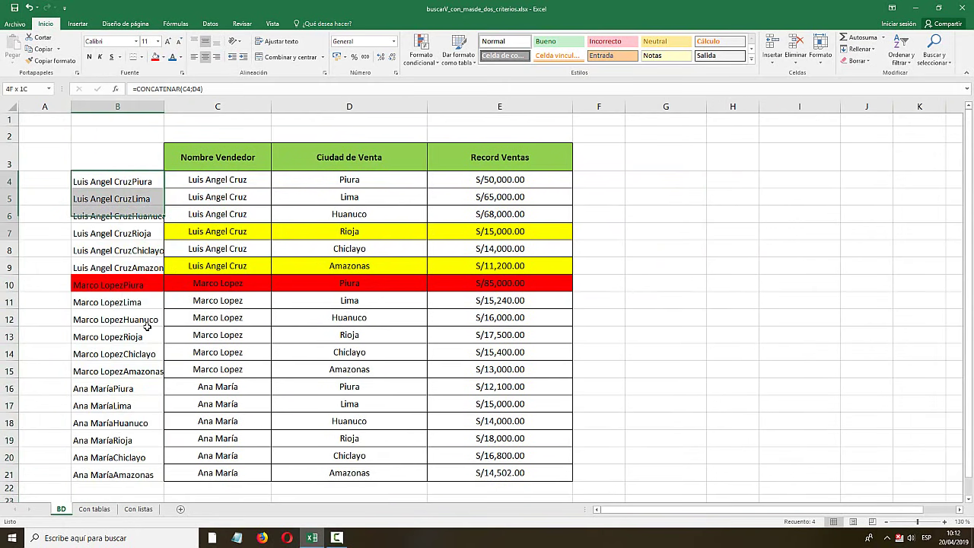
click(181, 57)
click(173, 92)
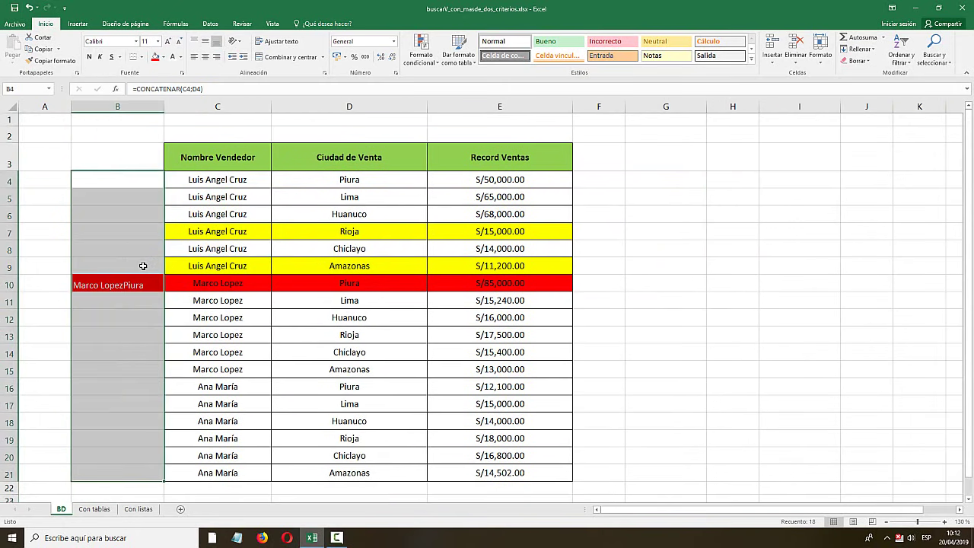
click(129, 286)
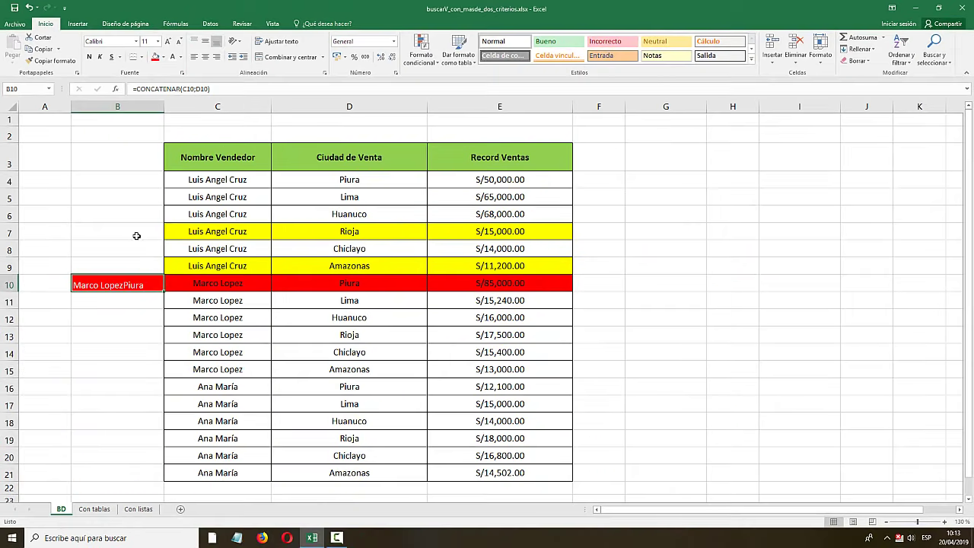
click(141, 189)
click(139, 180)
click(131, 158)
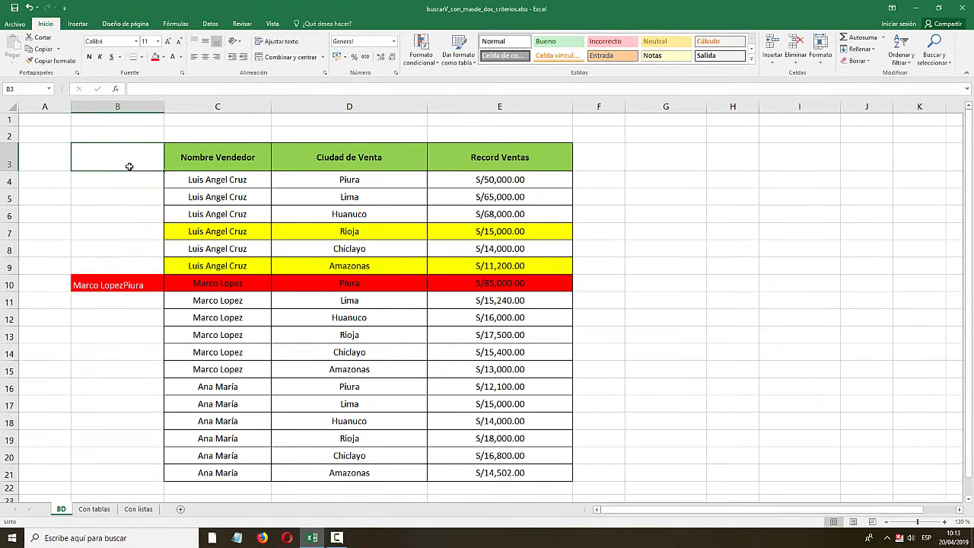
click(130, 192)
- Hide the key text in Con tablas cells B4:B7
click(94, 508)
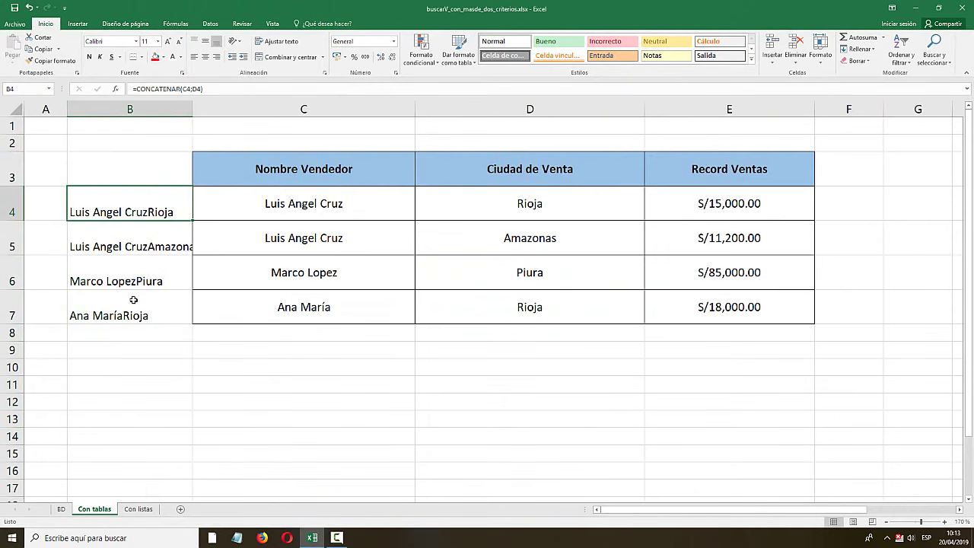
drag(134, 300, 126, 212)
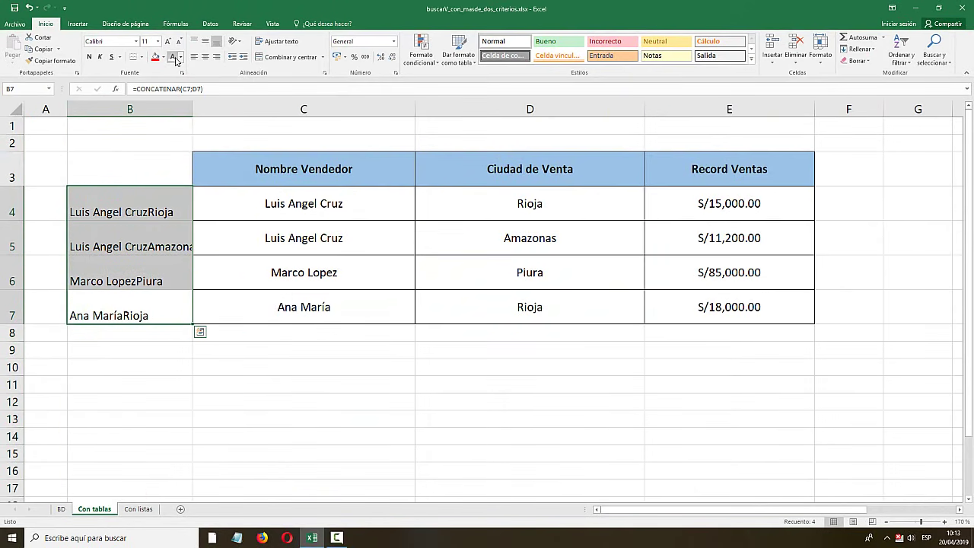
key(Delete)
click(322, 314)
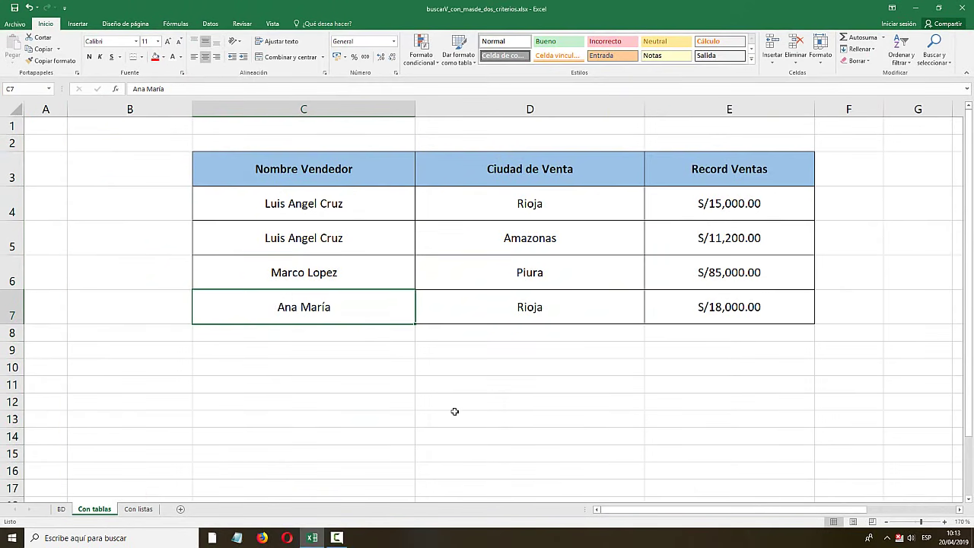
- Flip between the BD, Con tablas and Con listas sheets, ending on Con listas
click(180, 213)
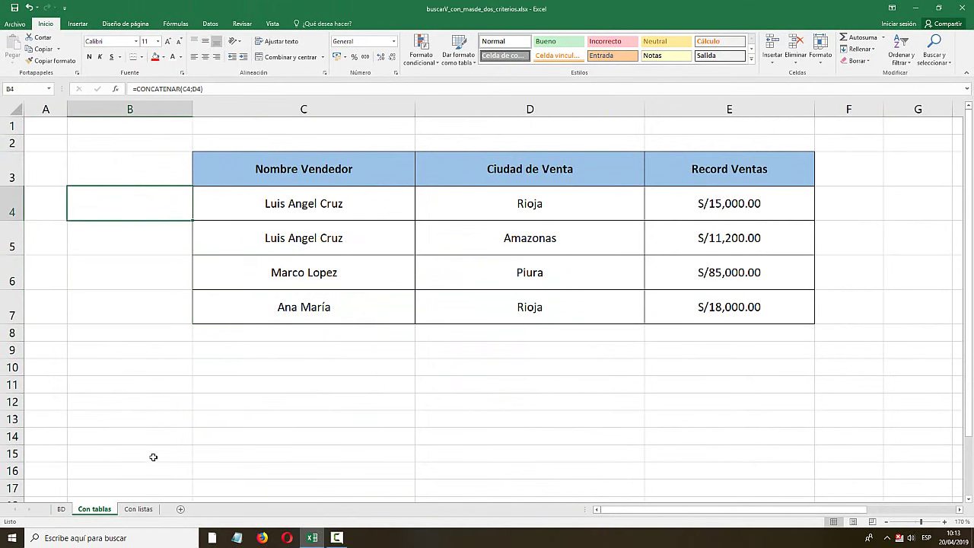
click(64, 509)
click(96, 509)
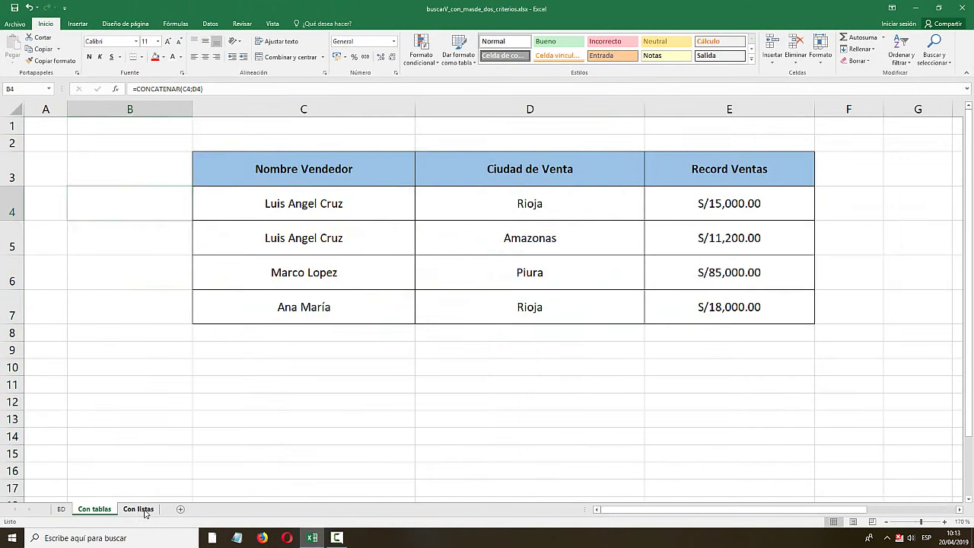
key(ctrl+Page_Down)
click(98, 510)
click(140, 509)
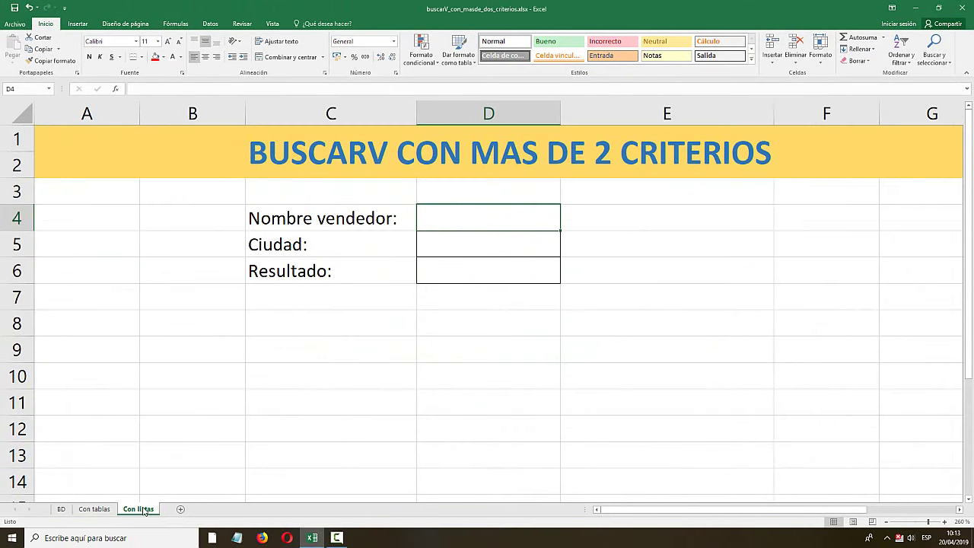
click(94, 509)
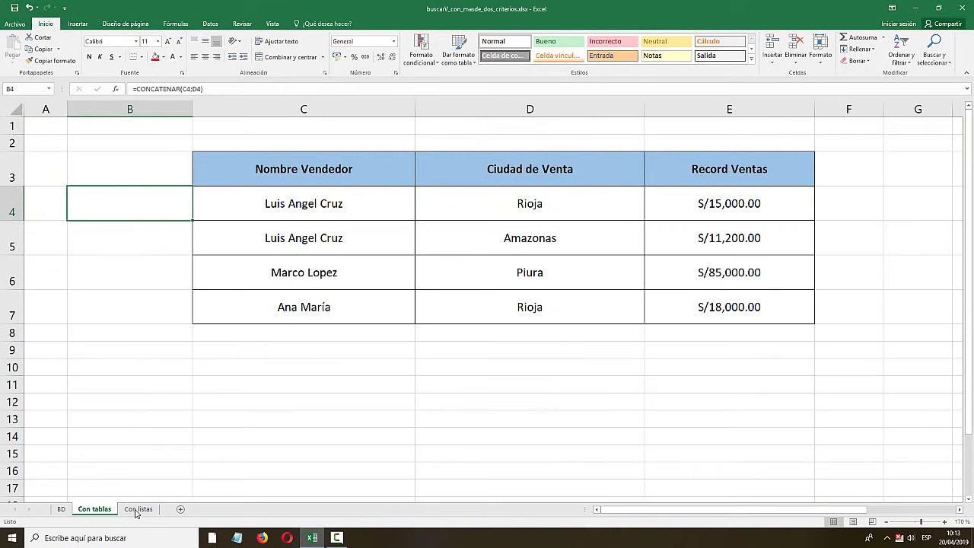
key(ctrl+Page_Down)
- Inspect the Con listas input cells D4–D7, glance at BD, and return to Con listas
click(453, 247)
click(450, 260)
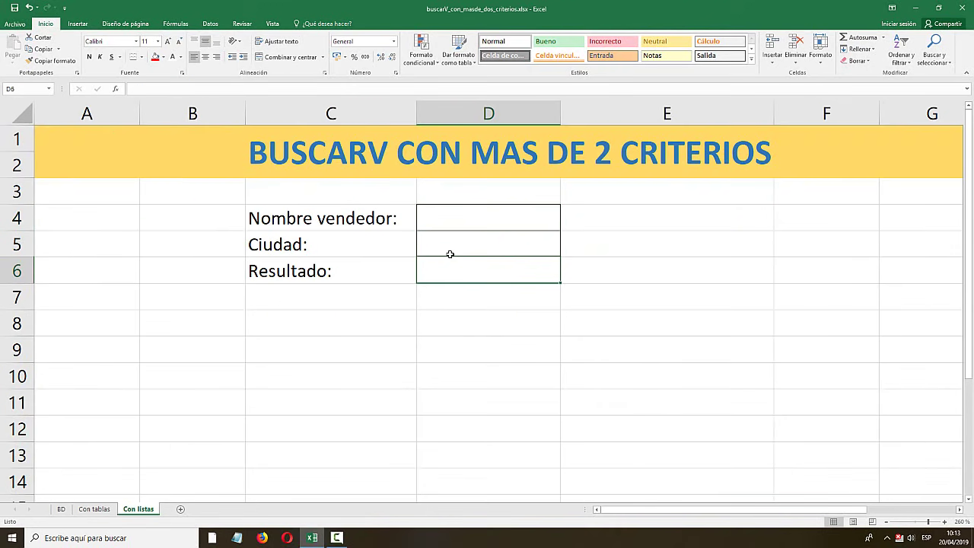
click(454, 242)
click(459, 219)
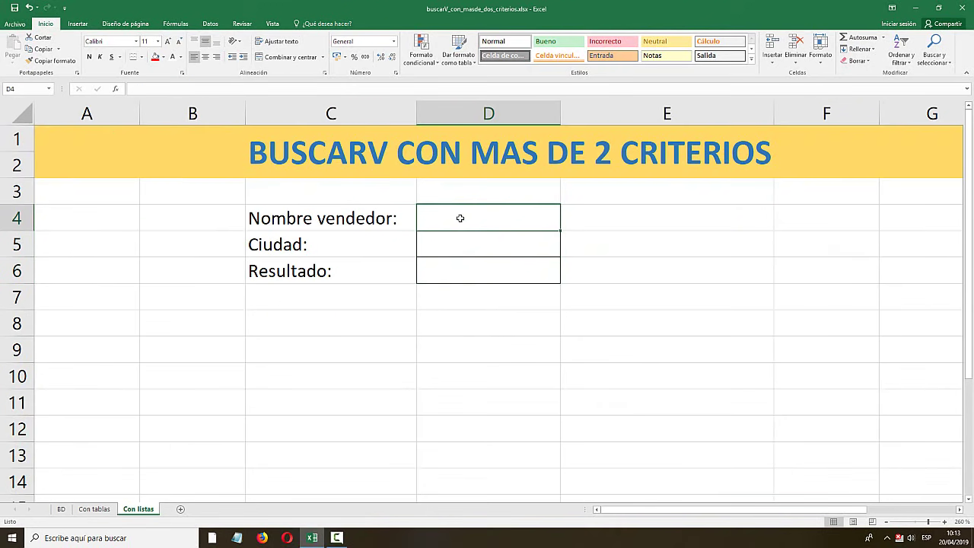
click(454, 243)
click(443, 293)
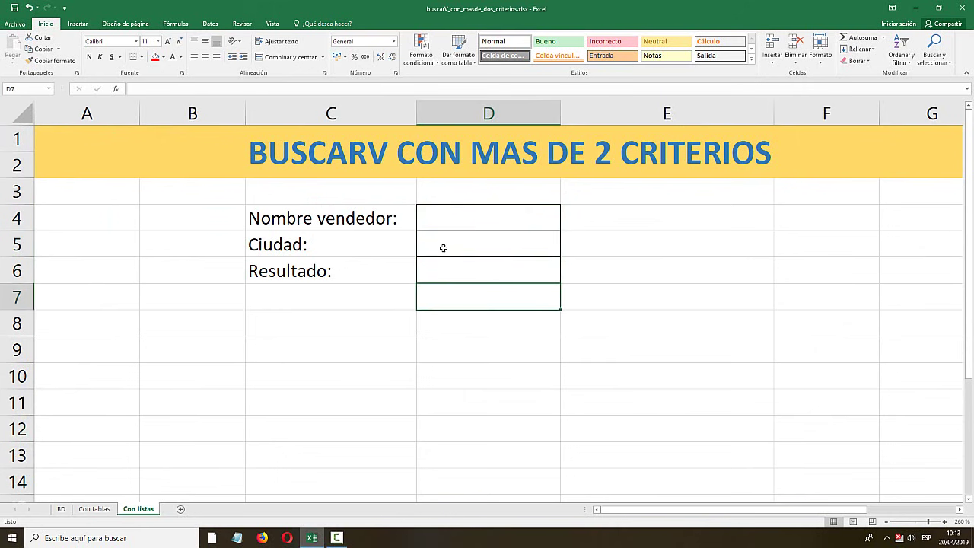
click(444, 246)
click(447, 208)
click(94, 509)
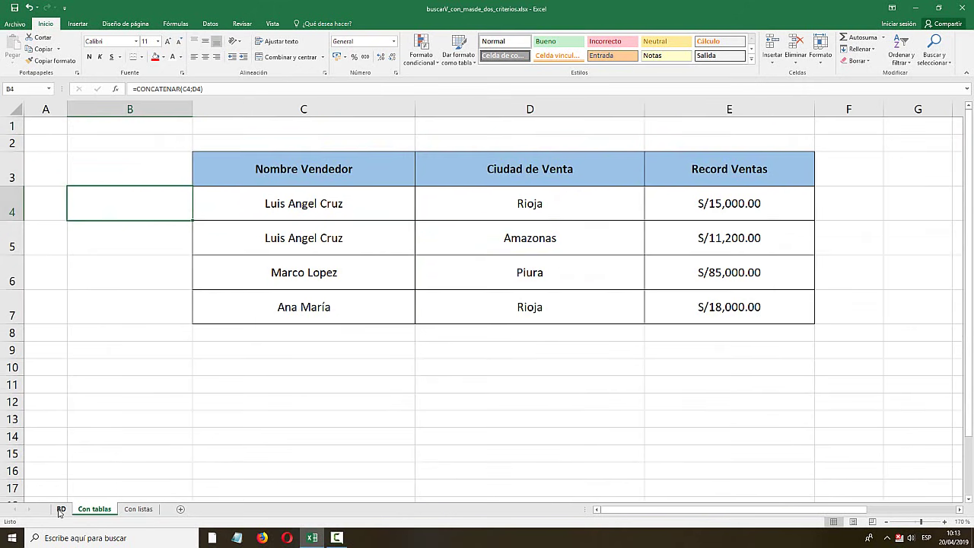
click(61, 509)
click(94, 509)
click(142, 509)
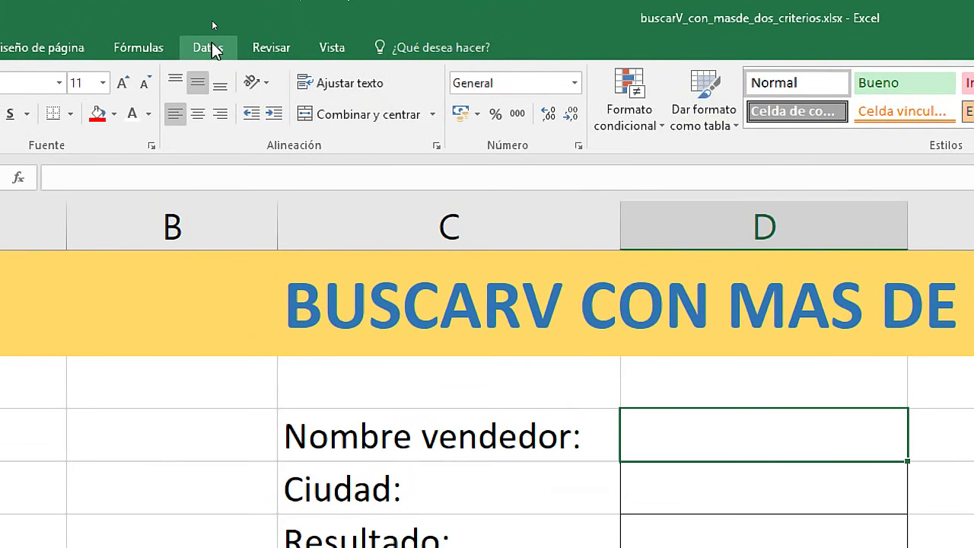
- Give D4 a list validation sourced from the BD seller names =BD!$C$4:$C$21
click(214, 23)
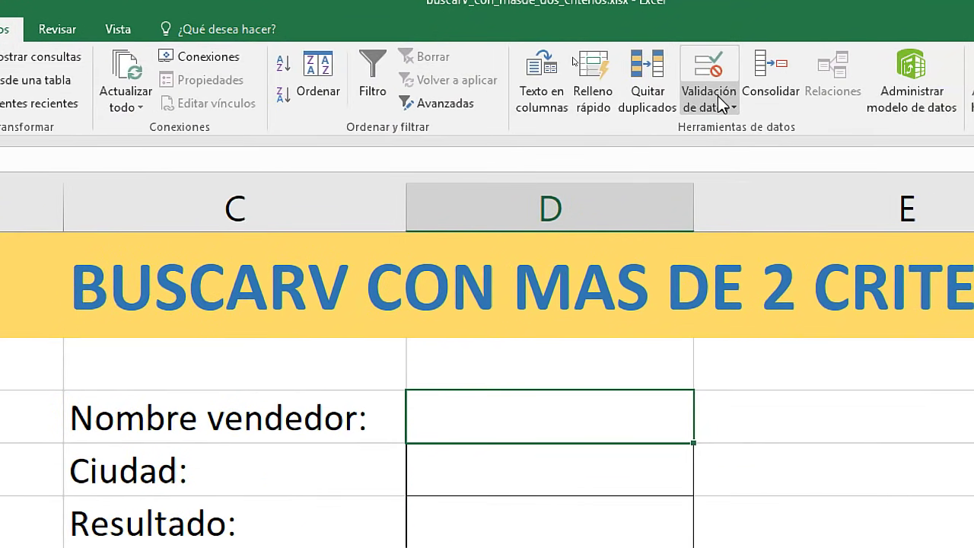
click(709, 72)
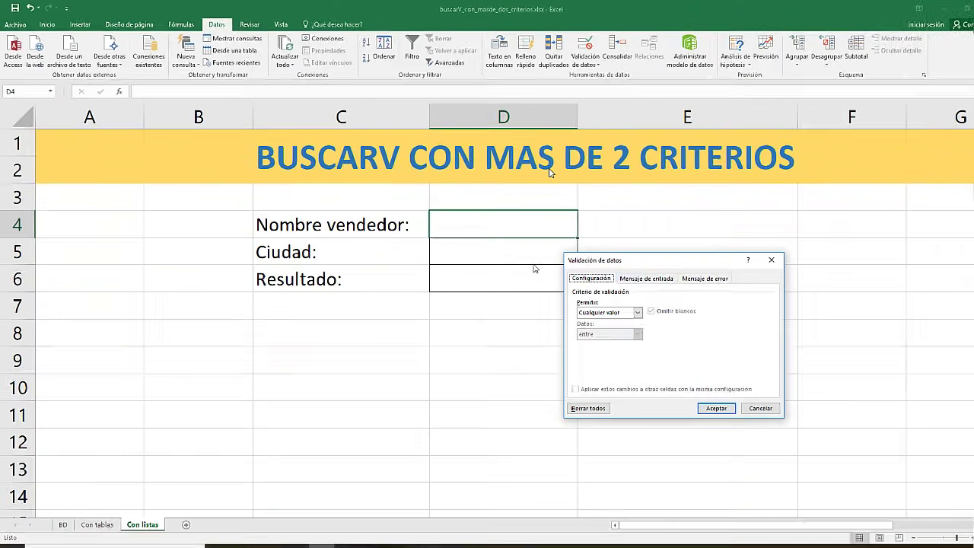
mouse_move(616, 259)
mouse_down()
mouse_move(446, 190)
mouse_move(487, 224)
mouse_up()
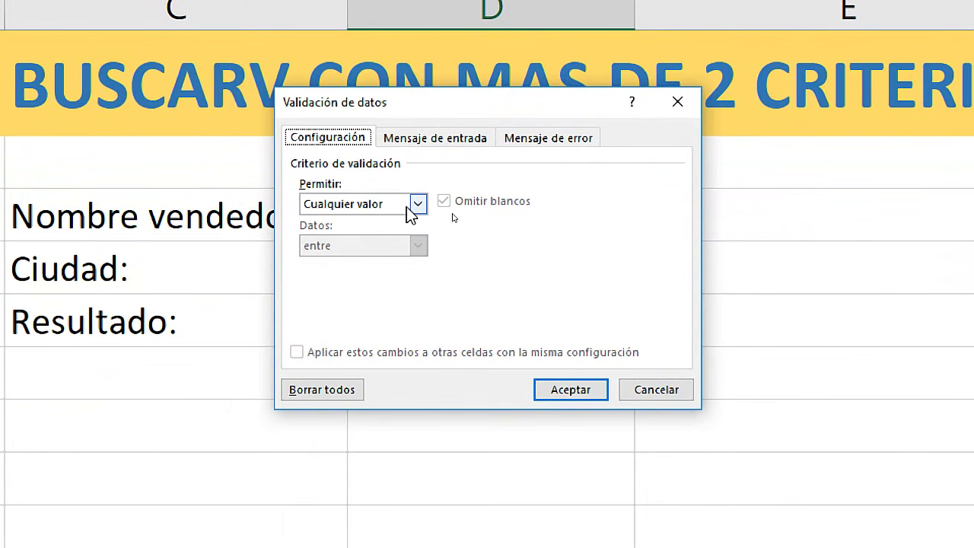
click(417, 204)
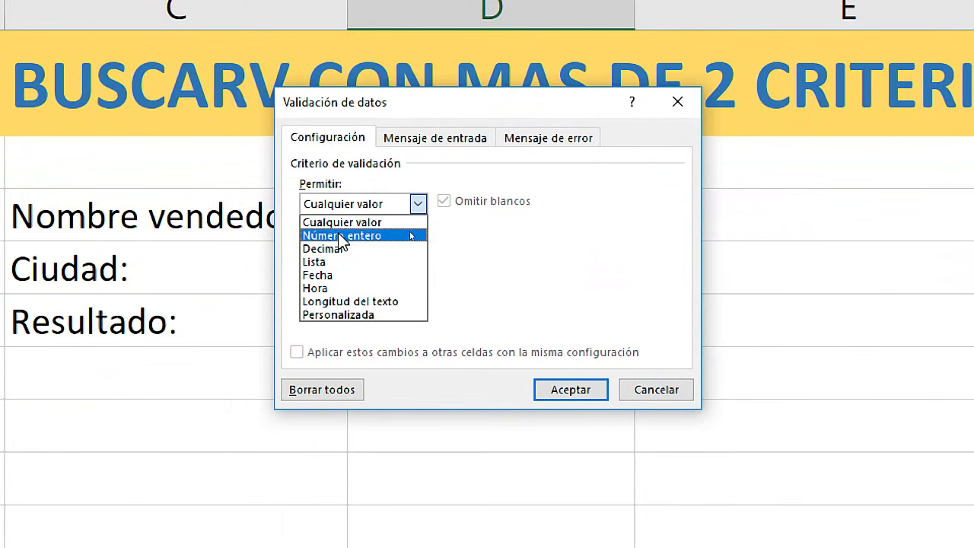
click(327, 263)
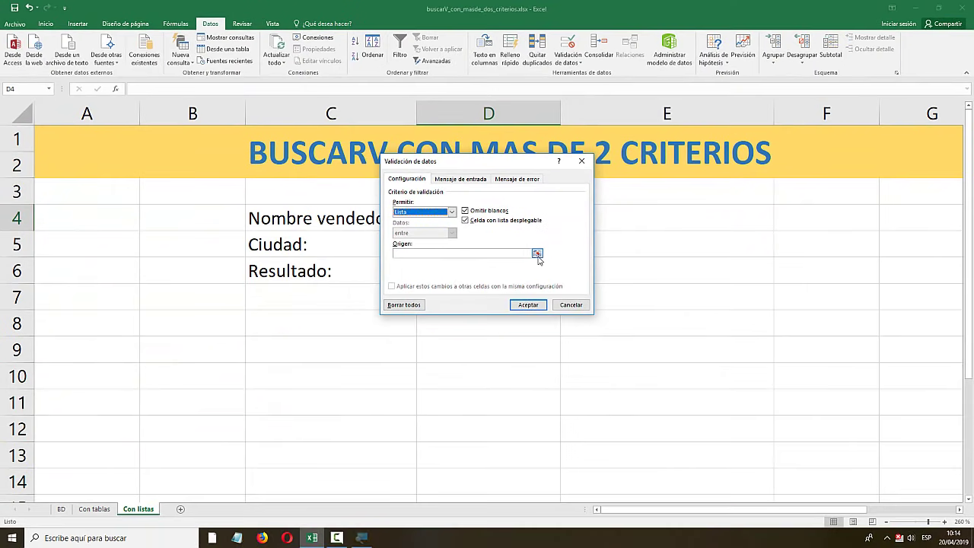
click(537, 253)
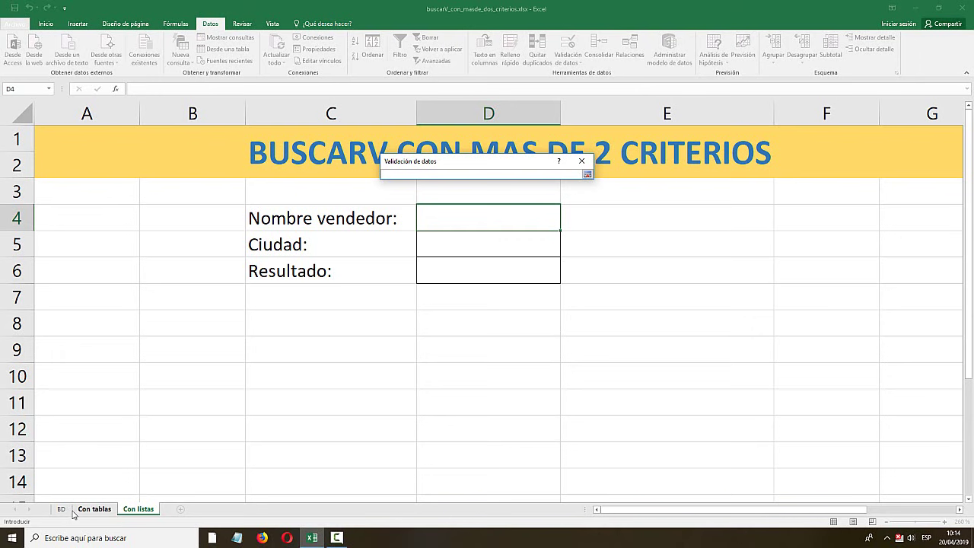
click(62, 509)
drag(218, 177, 228, 472)
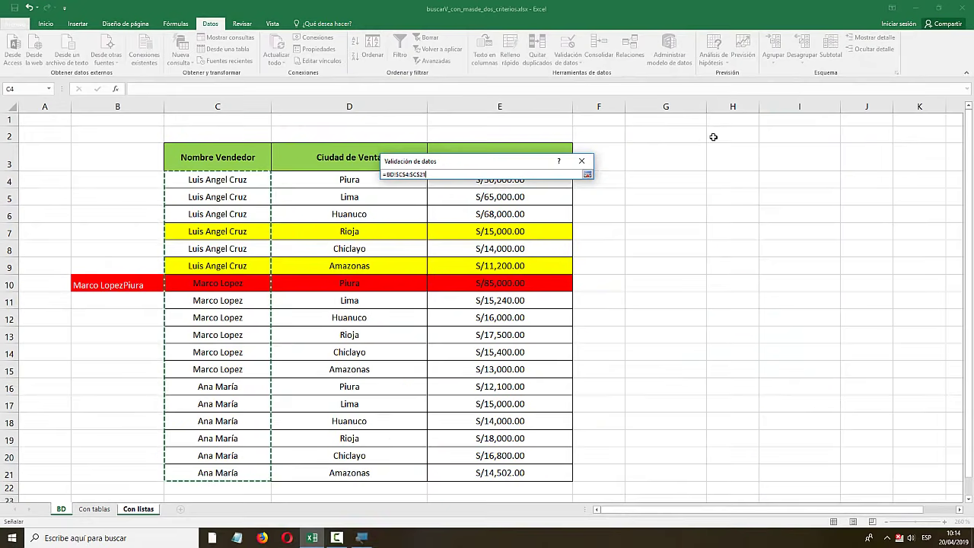
click(586, 170)
click(528, 305)
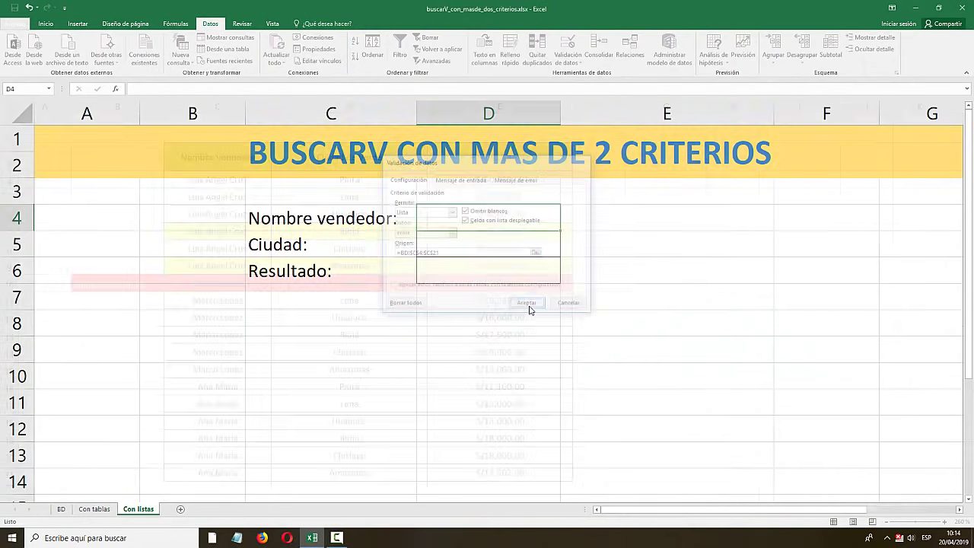
click(565, 226)
mouse_move(559, 276)
mouse_down()
mouse_move(567, 292)
mouse_move(562, 327)
mouse_up()
scroll(552, 274, up, 1)
scroll(556, 278, up, 2)
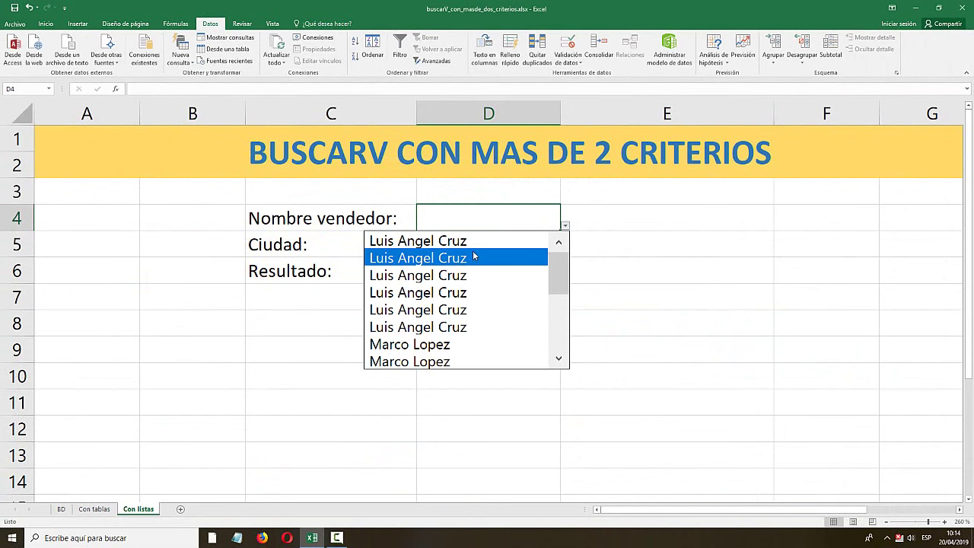
mouse_move(548, 280)
mouse_down()
mouse_move(559, 335)
mouse_move(565, 263)
mouse_up()
drag(559, 286, 559, 353)
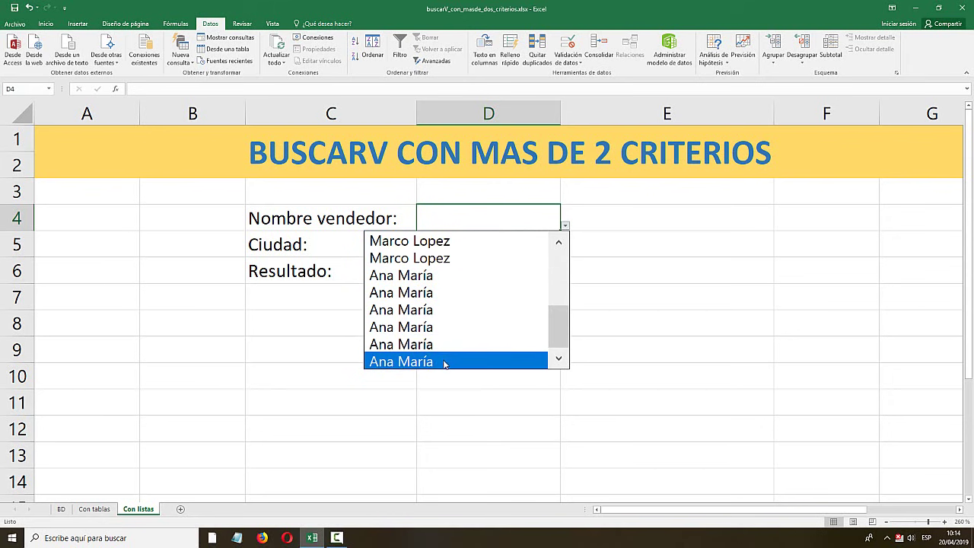
- Reset D4's data validation to Cualquier valor, removing the seller dropdown
key(Escape)
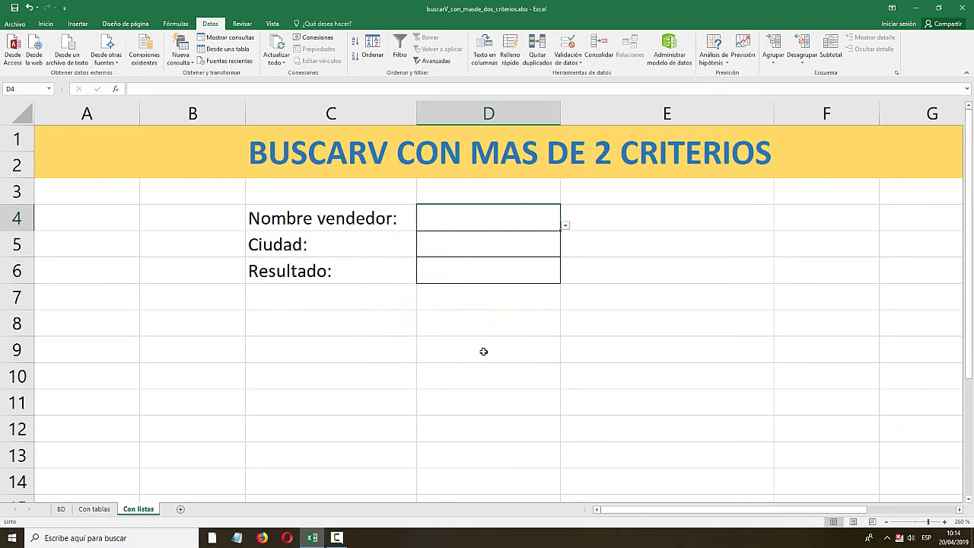
click(572, 43)
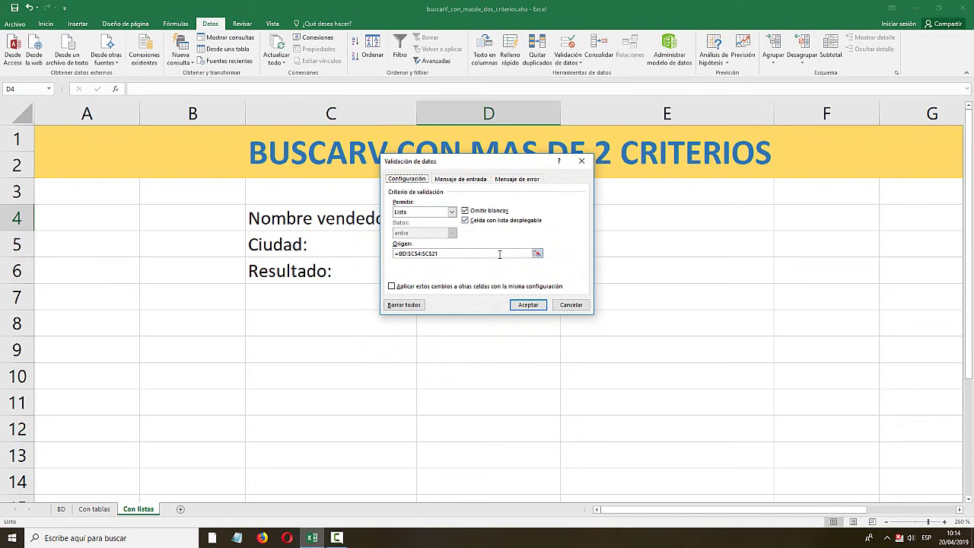
click(452, 255)
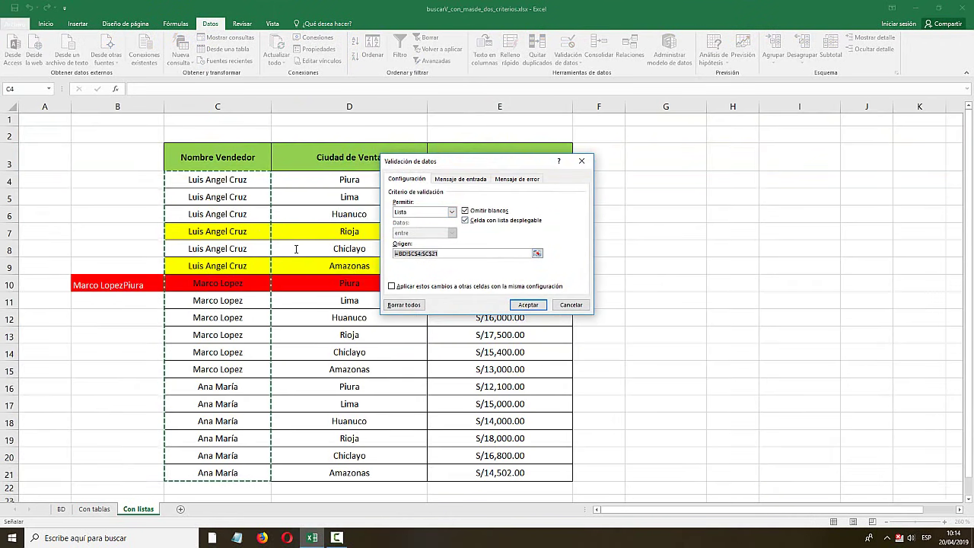
click(452, 212)
click(415, 220)
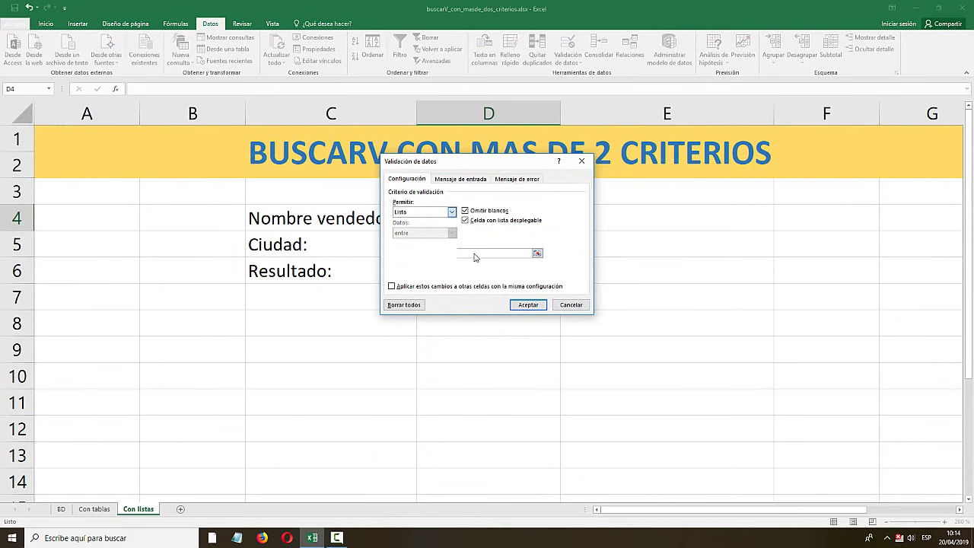
click(528, 305)
key(Down)
key(Down)
key(Up)
key(Up)
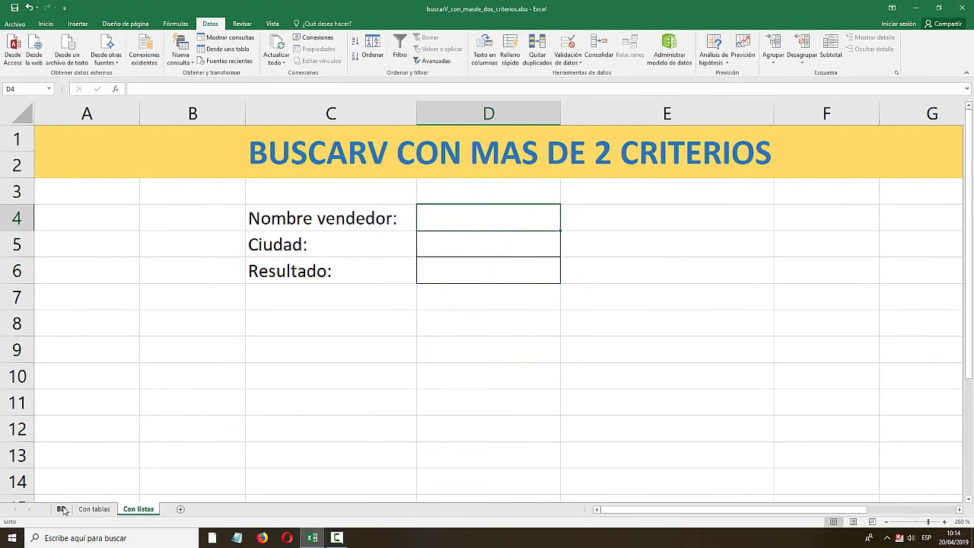
- On the BD sheet, select G7 as the location for a summary table
click(61, 509)
click(357, 397)
click(670, 230)
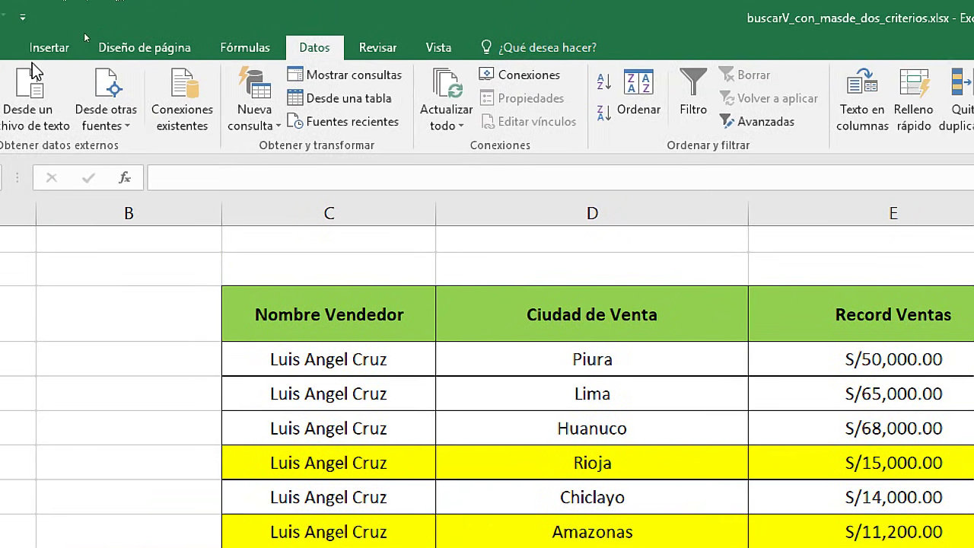
click(81, 27)
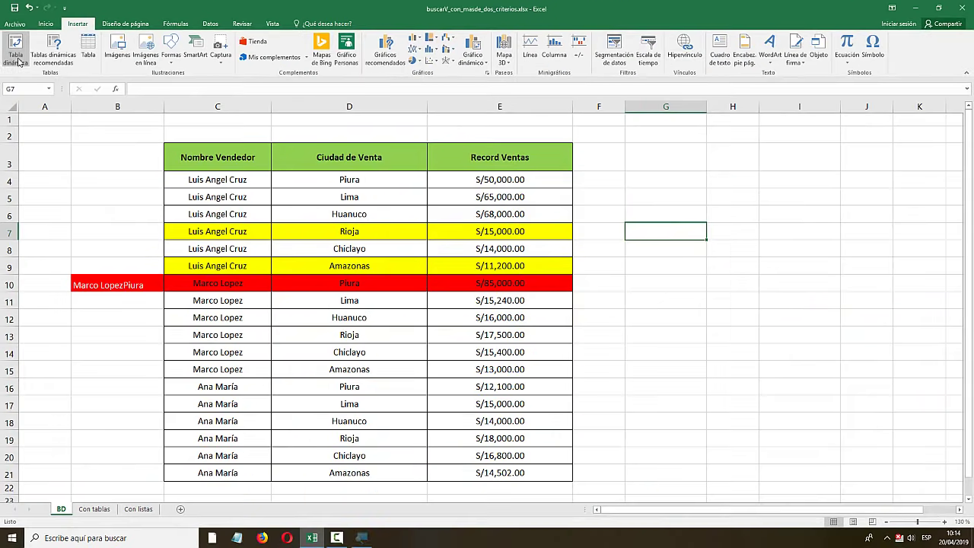
- Insert a pivot table from BD!$C$3:$C$21 at G7 with Nombre Vendedor in FILAS
click(34, 99)
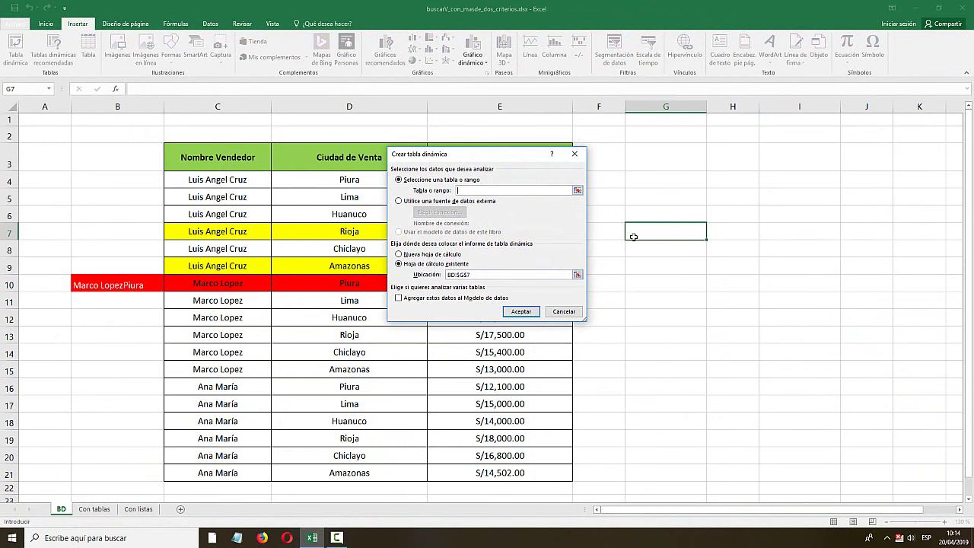
click(577, 190)
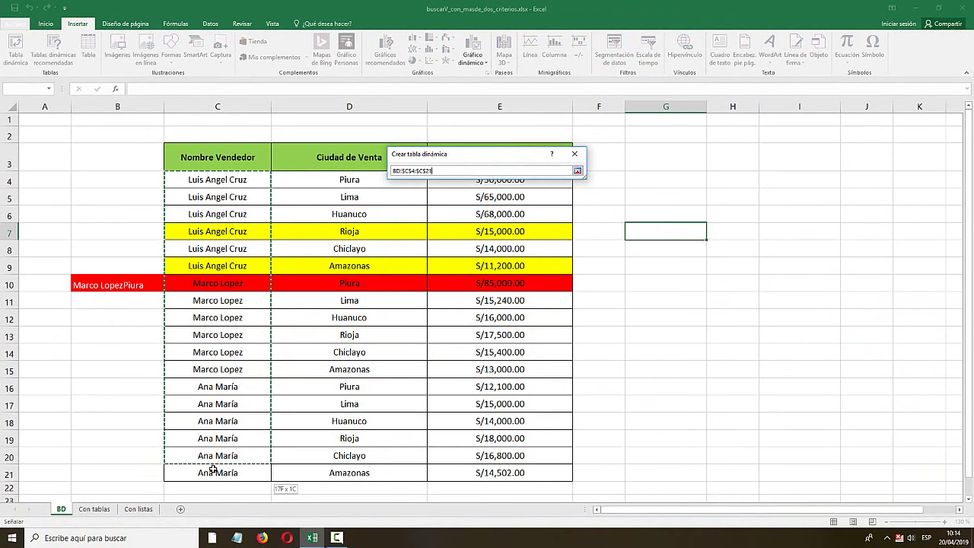
drag(211, 177, 219, 473)
click(225, 149)
drag(225, 149, 219, 470)
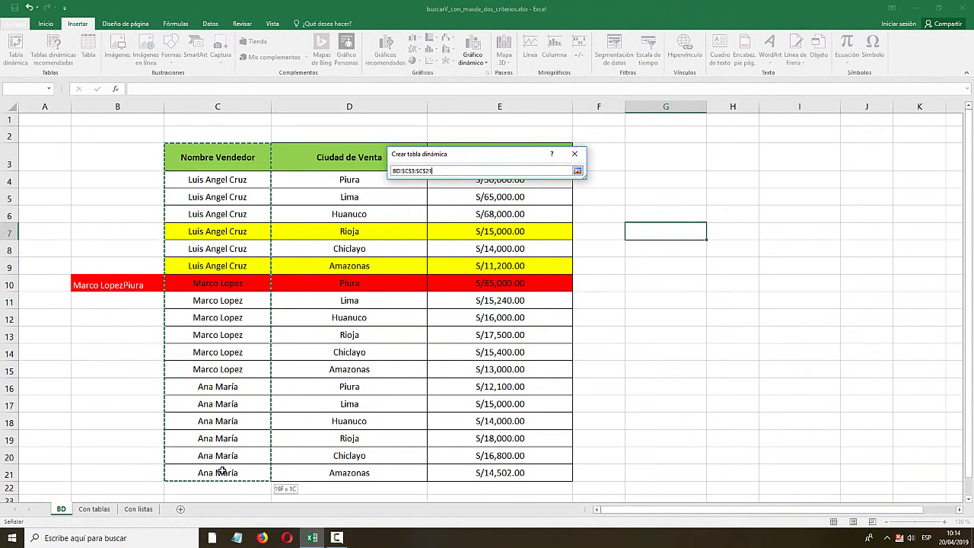
click(577, 172)
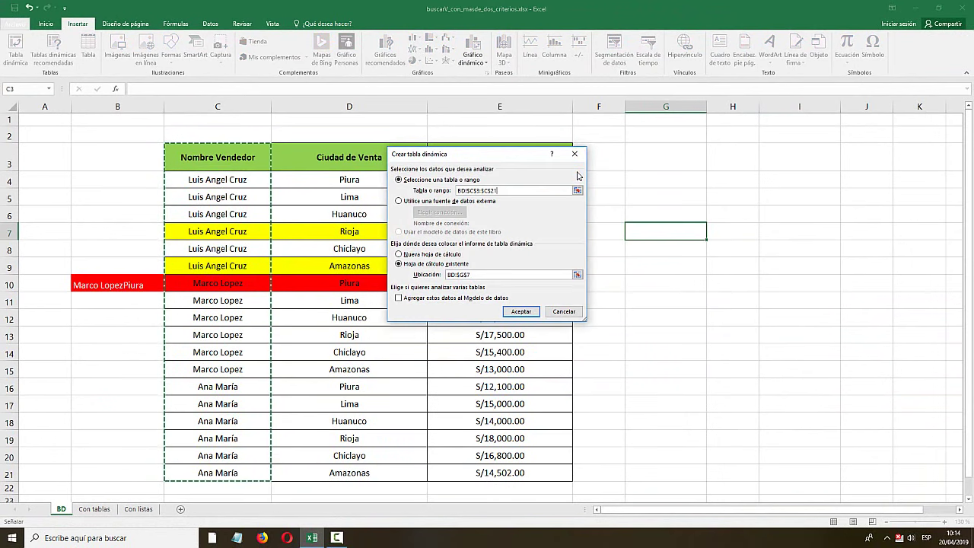
click(521, 312)
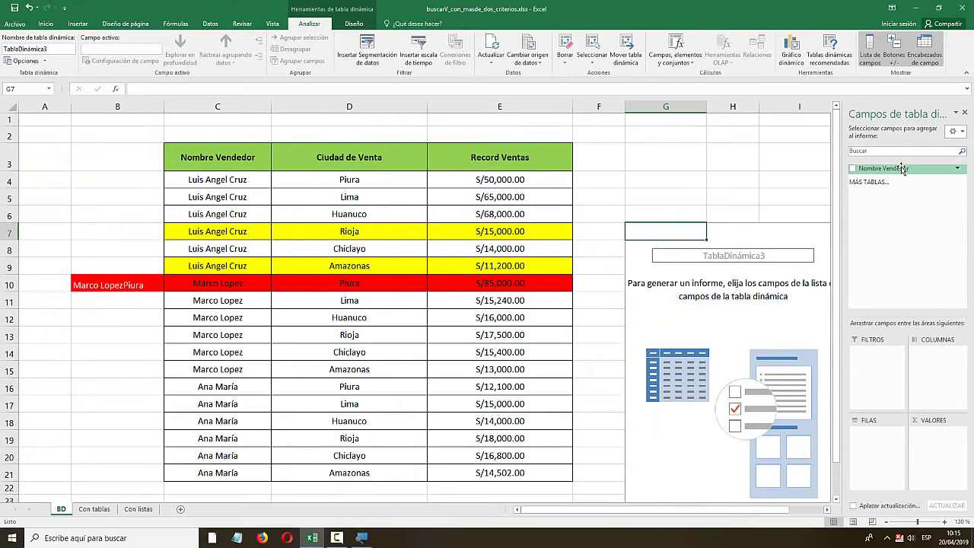
drag(902, 174, 879, 430)
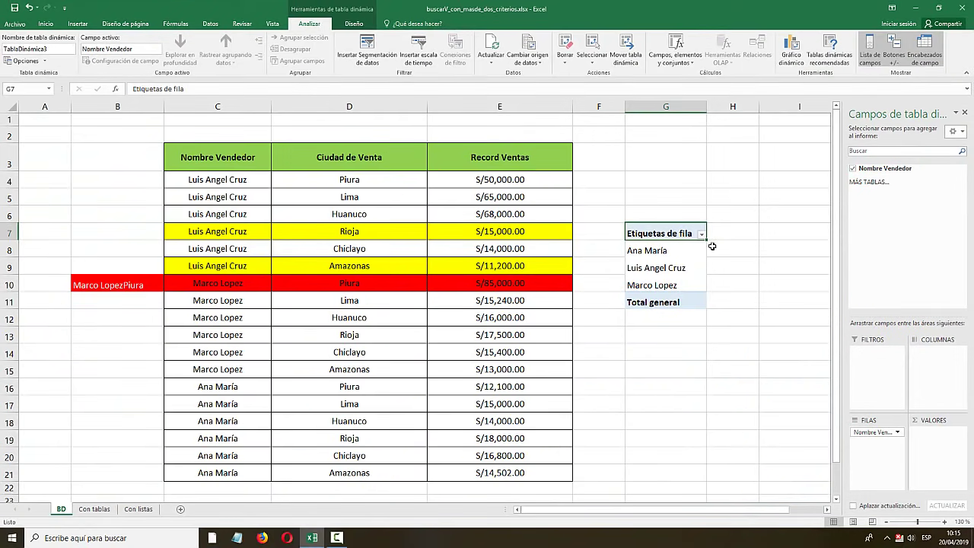
- Move the seller pivot table from G7:G11 so it starts at G3
click(734, 203)
drag(659, 233, 661, 302)
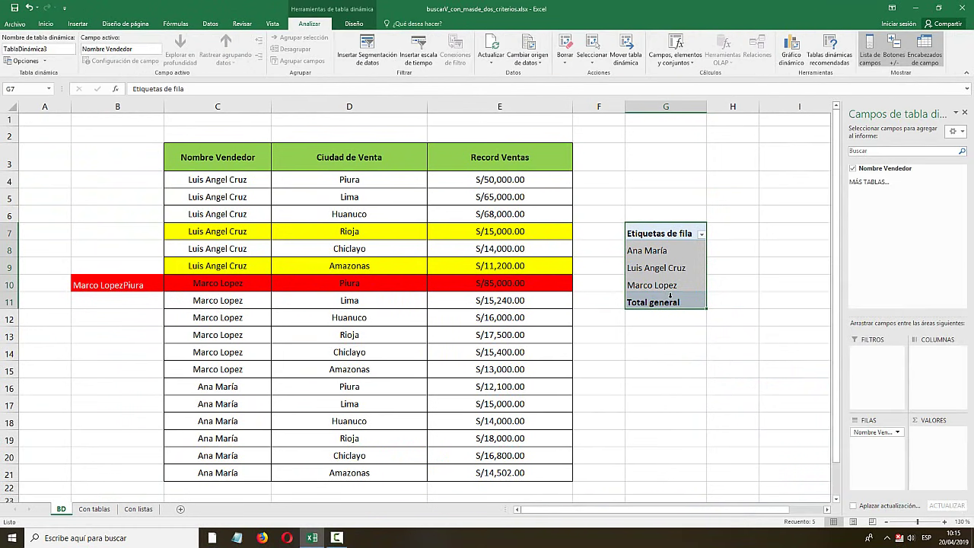
key(ctrl+c)
click(644, 156)
key(Return)
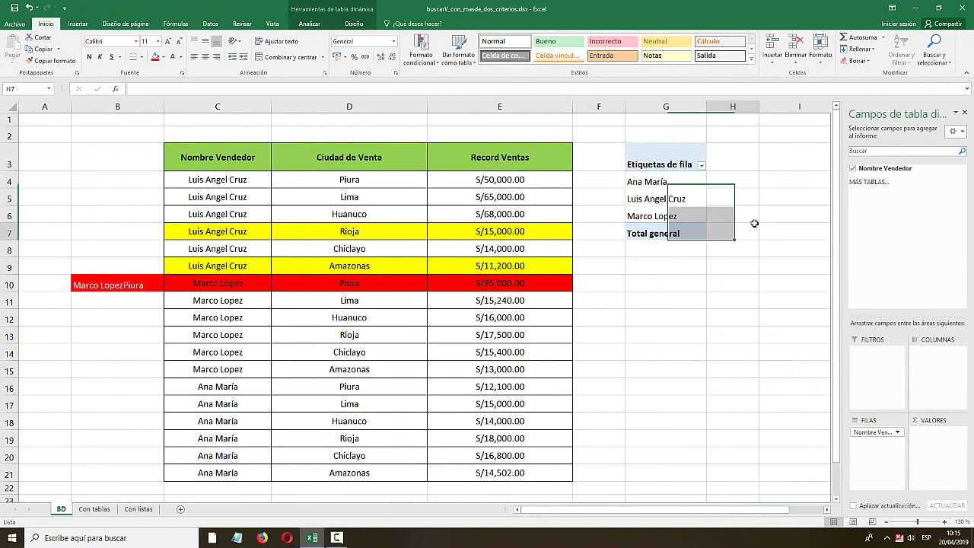
- Check the three seller names in G4:G6, then return to Con listas
click(724, 224)
drag(668, 187, 673, 203)
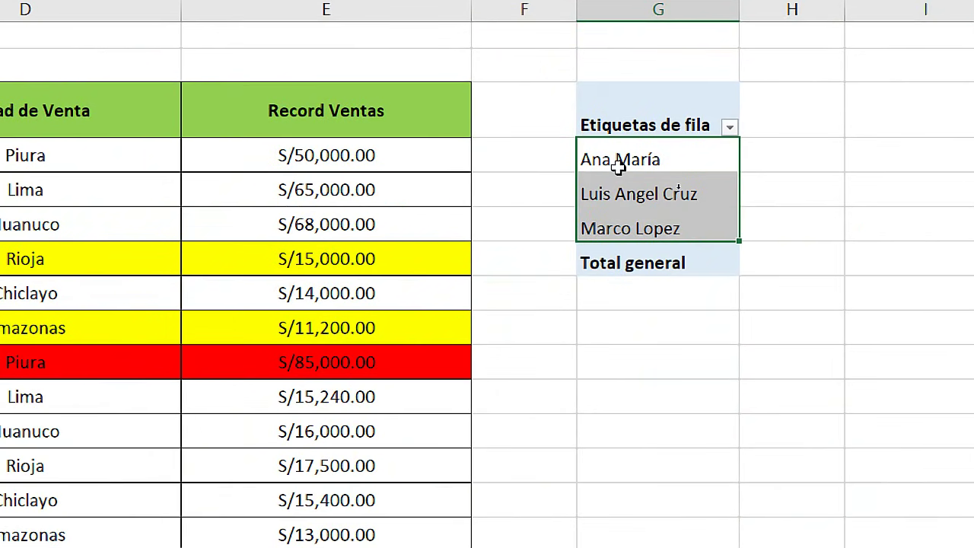
click(668, 182)
click(666, 192)
click(659, 157)
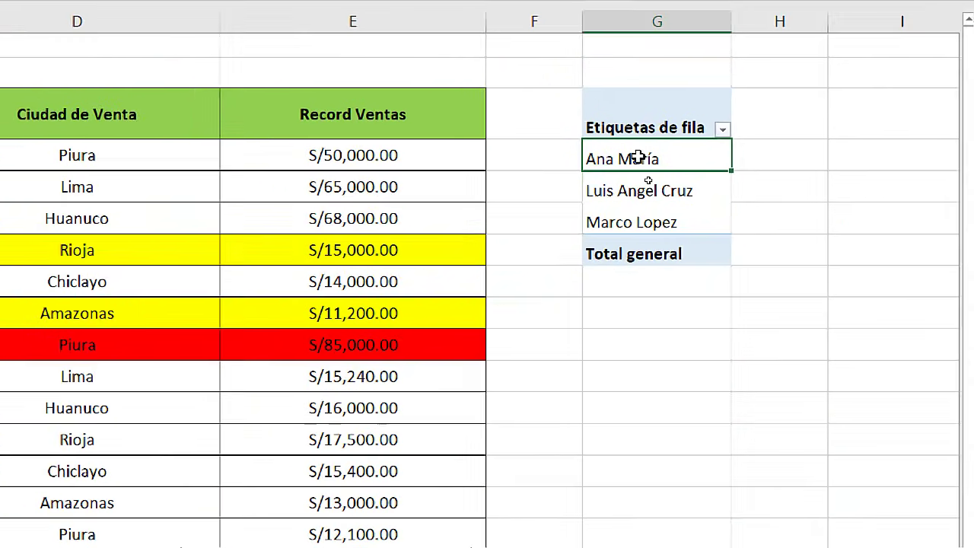
click(666, 336)
click(137, 508)
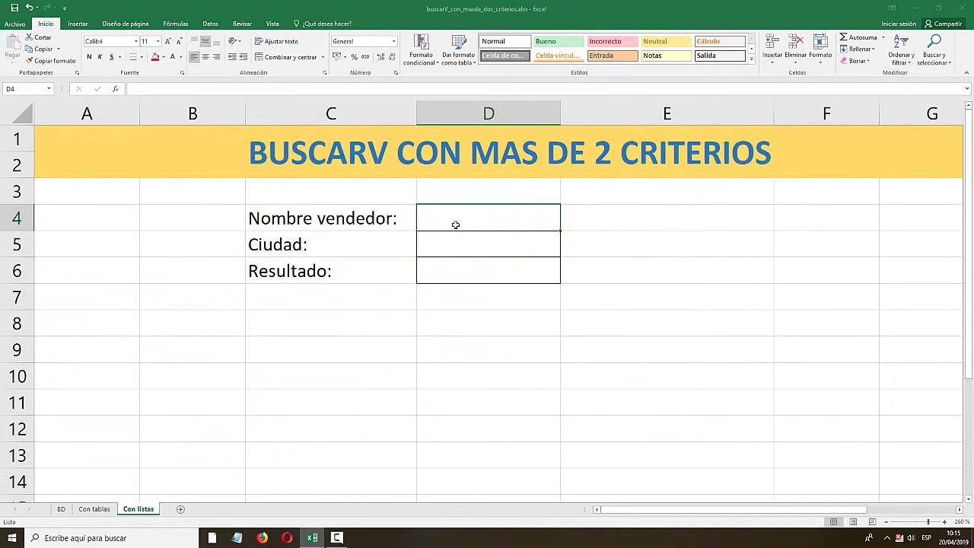
- Change D4's list validation source to the pivot names =BD!$G$4:$G$6
click(242, 24)
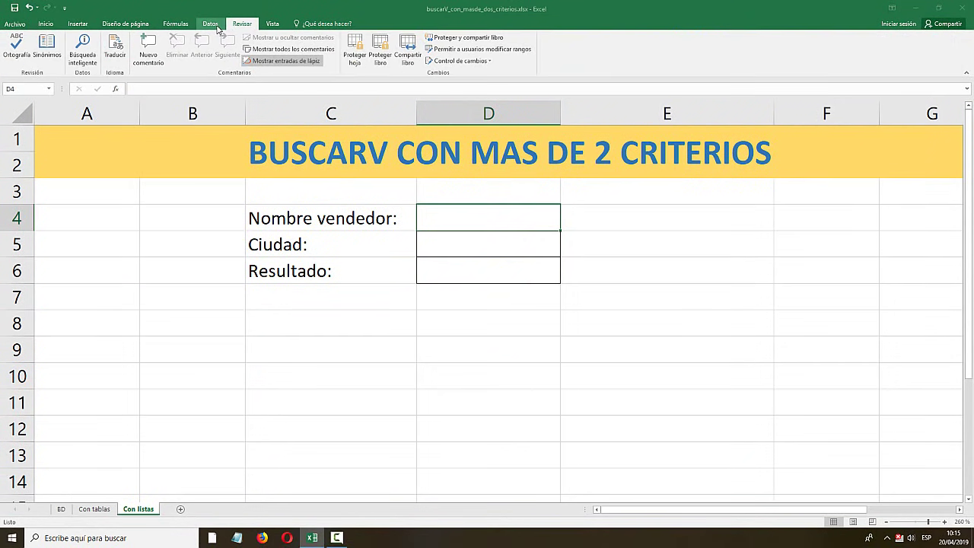
click(216, 29)
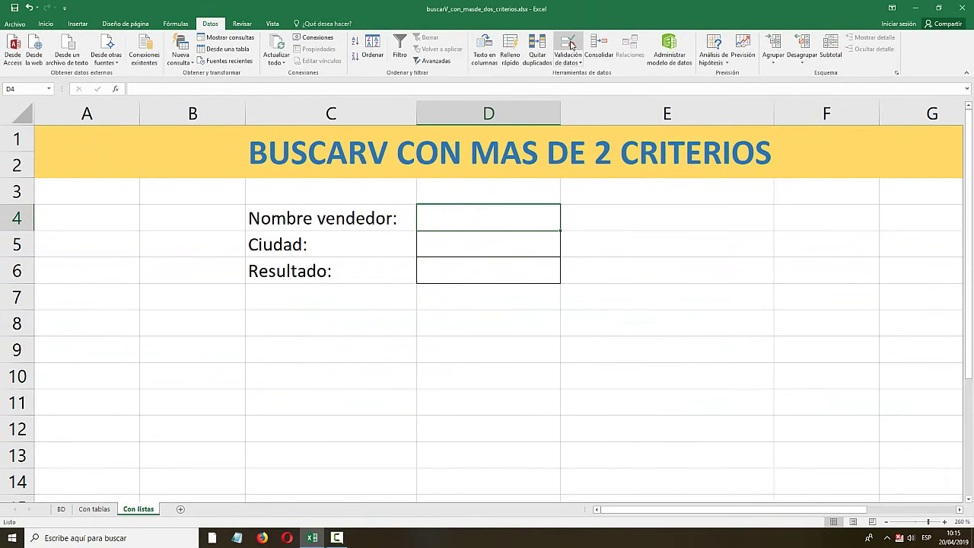
click(568, 44)
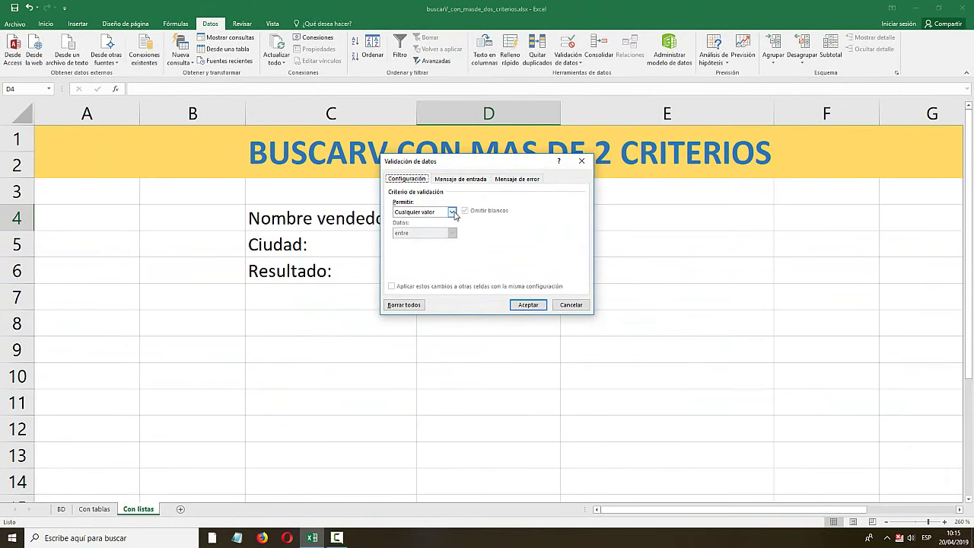
click(452, 212)
click(424, 240)
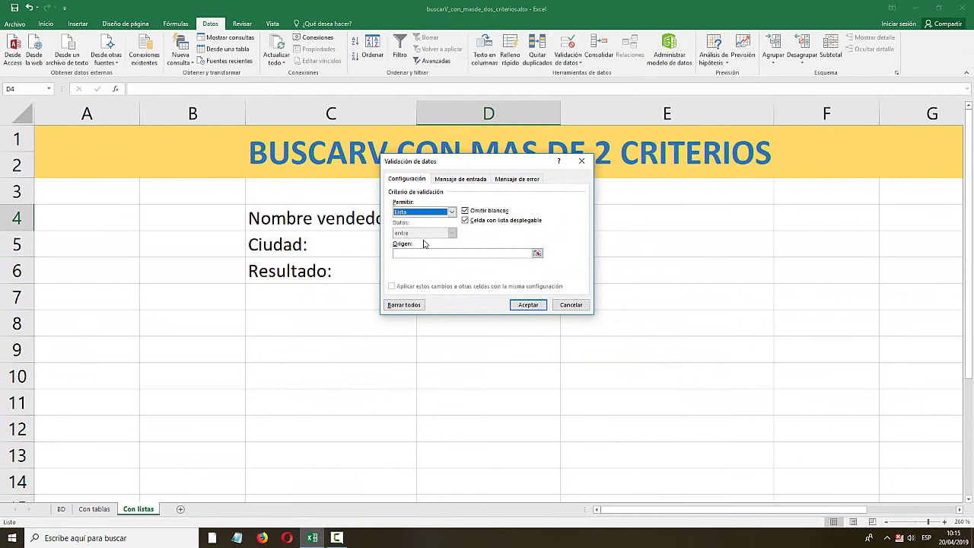
click(537, 254)
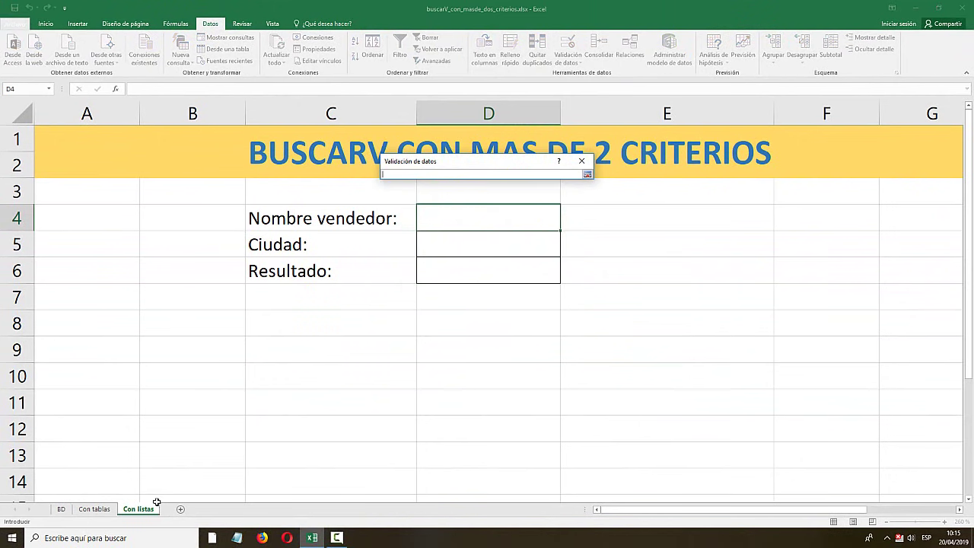
click(68, 508)
drag(644, 183, 639, 216)
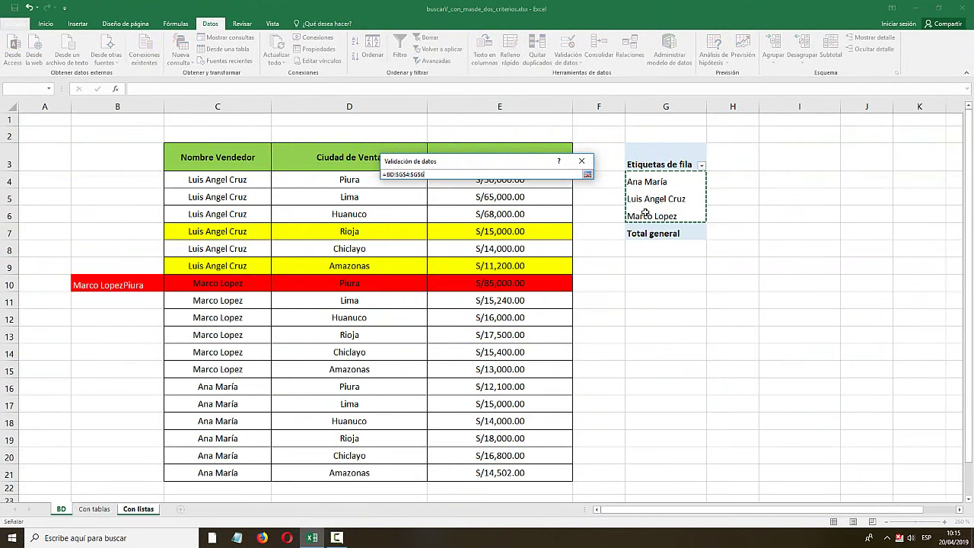
click(589, 176)
click(530, 305)
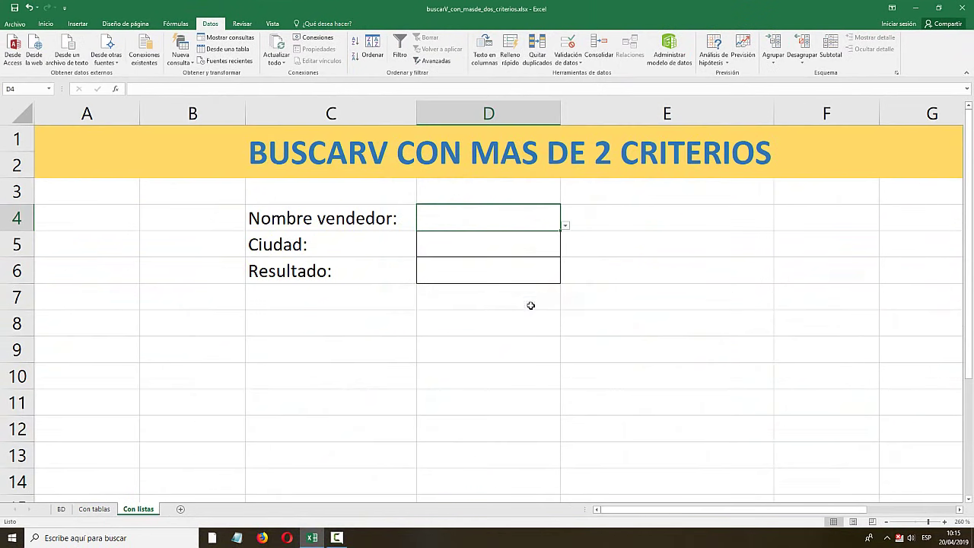
click(565, 226)
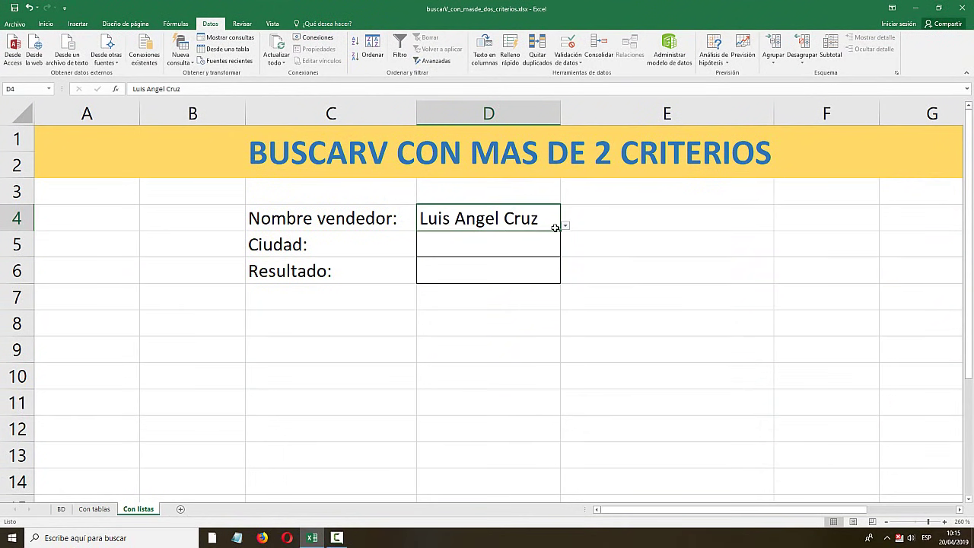
click(446, 246)
click(95, 509)
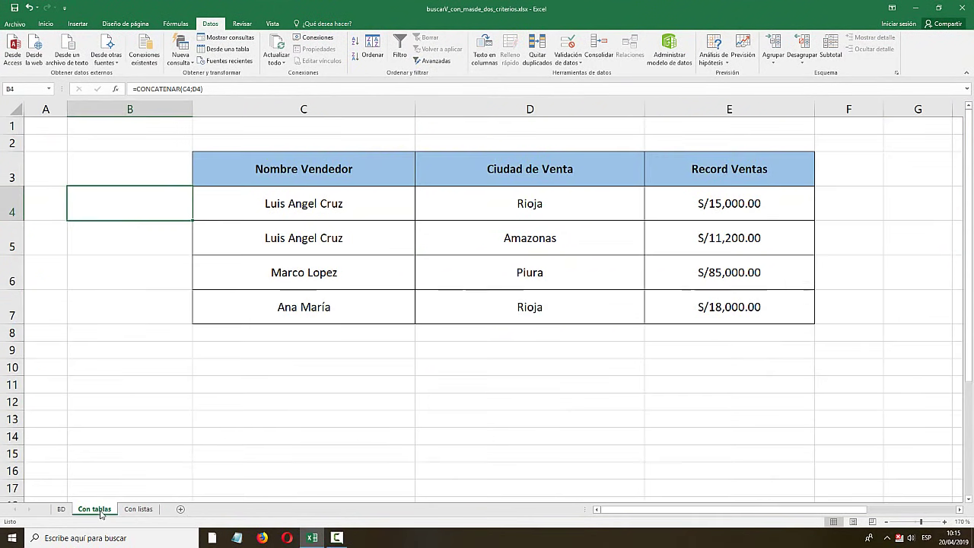
- Create an empty pivot table at I3 from the city column BD!$D$4:$D$21
click(59, 509)
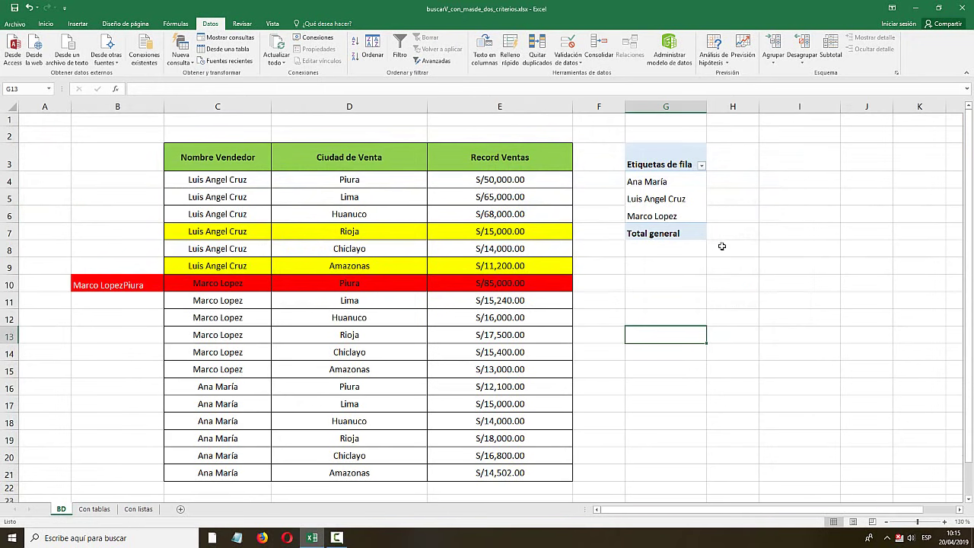
click(770, 157)
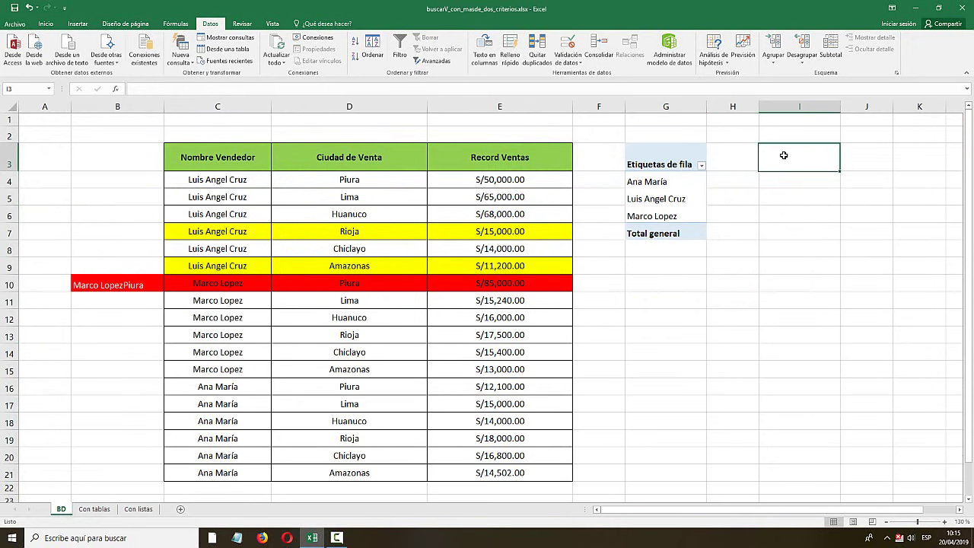
click(87, 27)
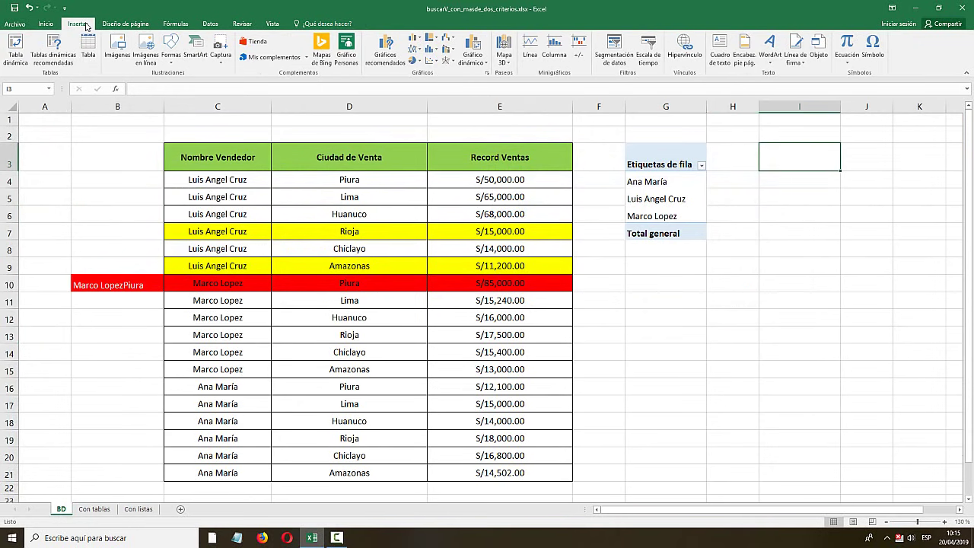
click(15, 49)
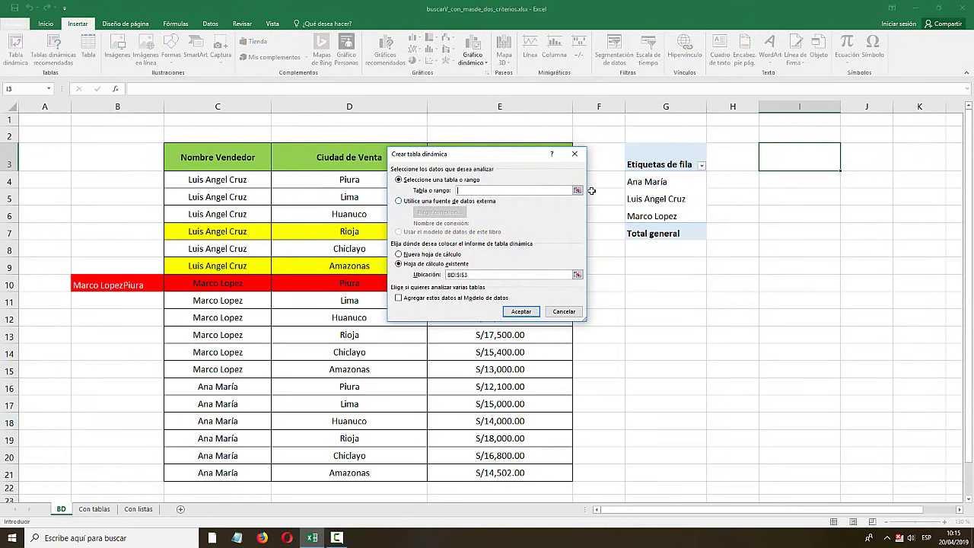
click(577, 191)
drag(349, 180, 370, 472)
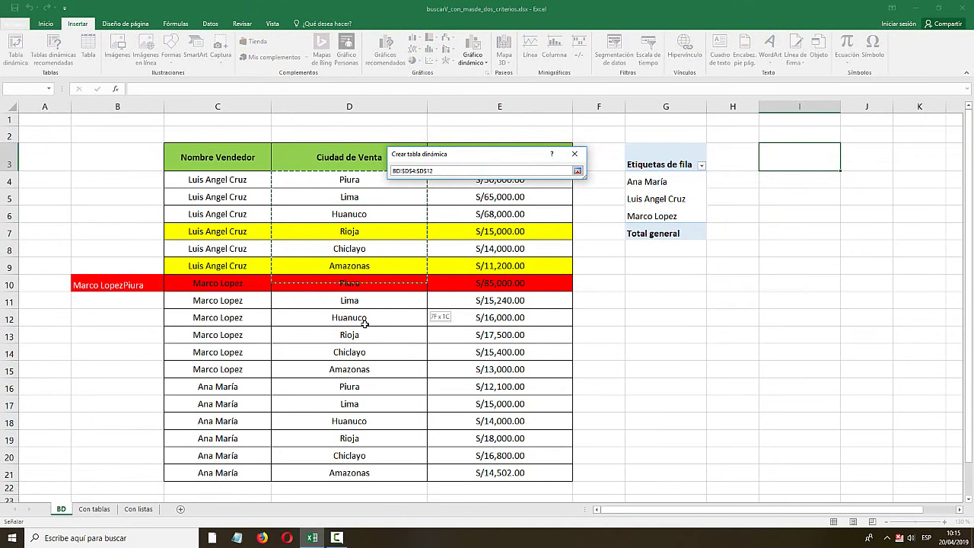
click(578, 170)
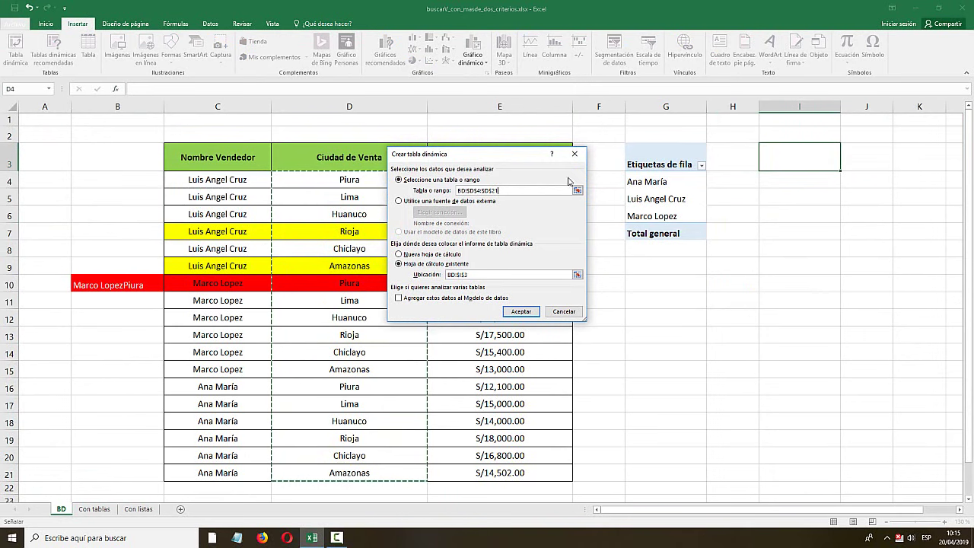
click(519, 311)
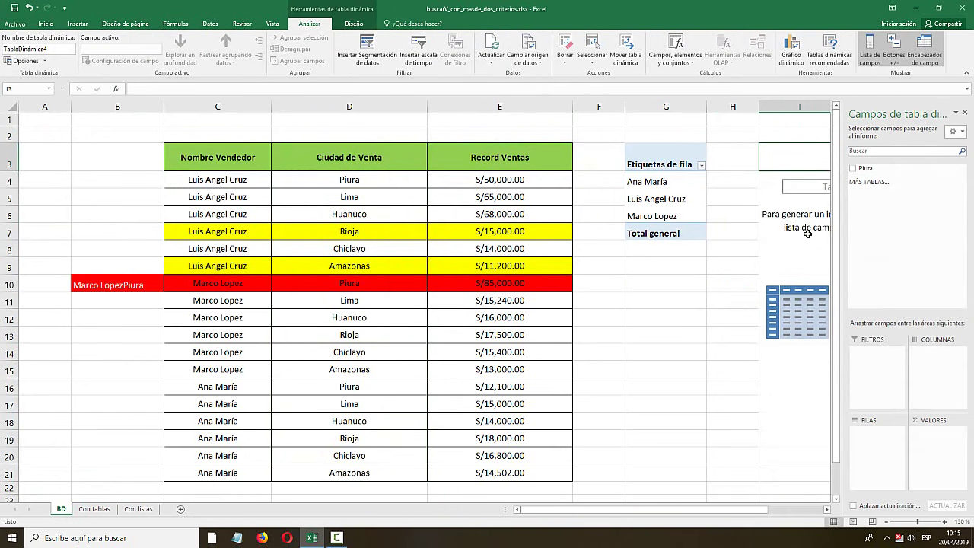
- Put the city field in the pivot rows, listing six cities Amazonas to Rioja in I4:I9
drag(868, 171, 871, 441)
click(719, 364)
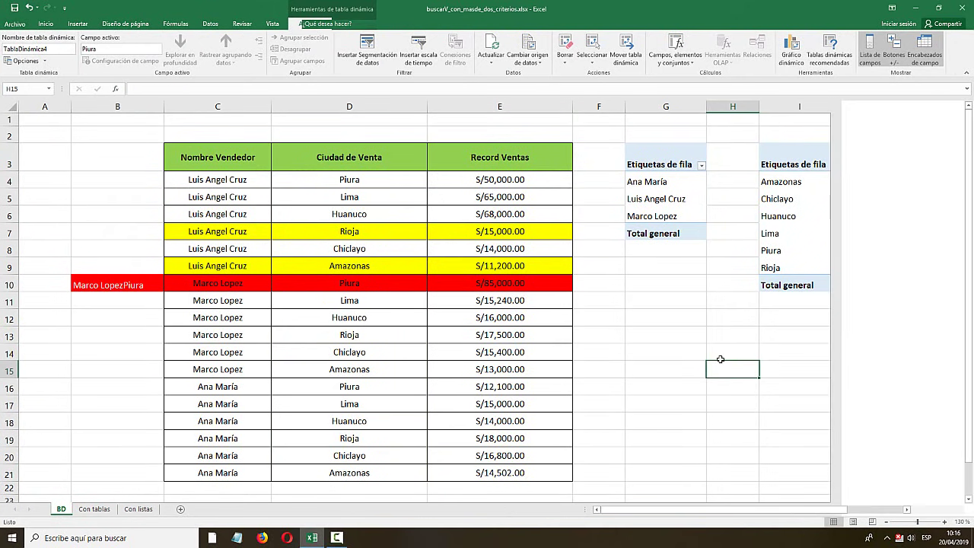
drag(766, 267, 769, 181)
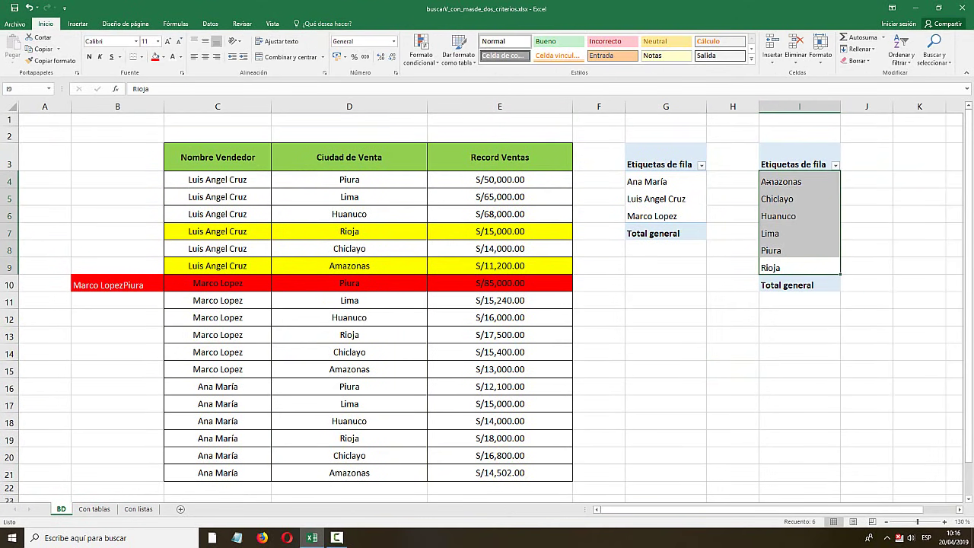
click(732, 265)
- Add a list validation to Con listas D5 with source =BD!$I$4:$I$9
click(94, 509)
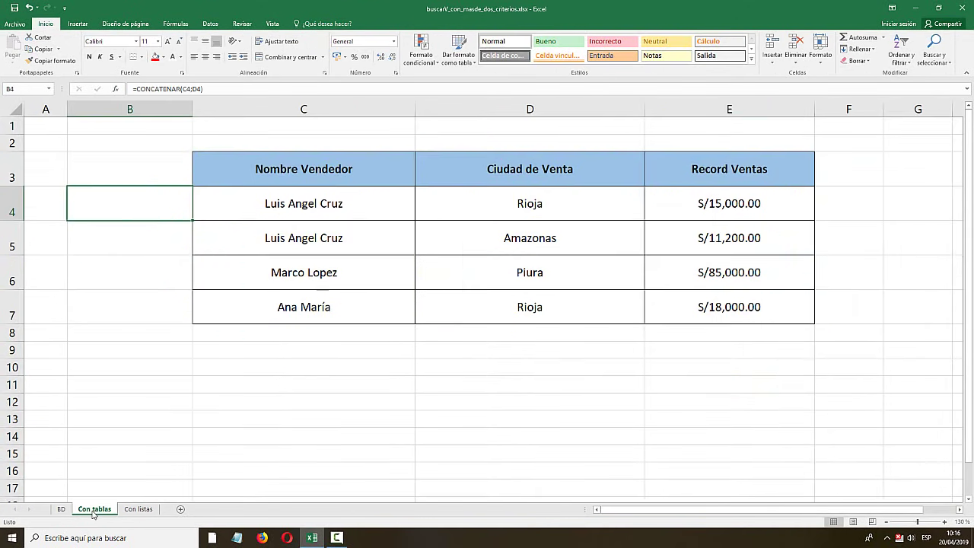
click(139, 509)
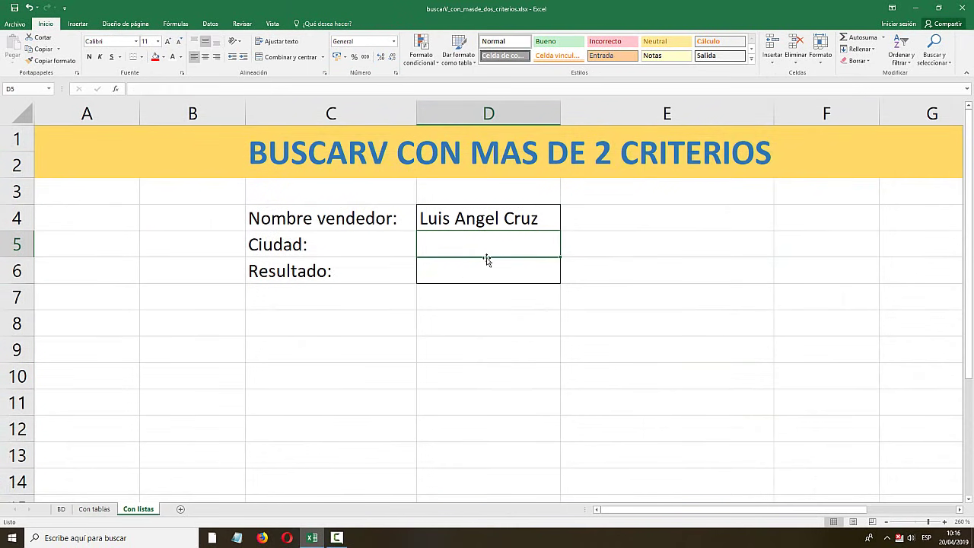
click(210, 24)
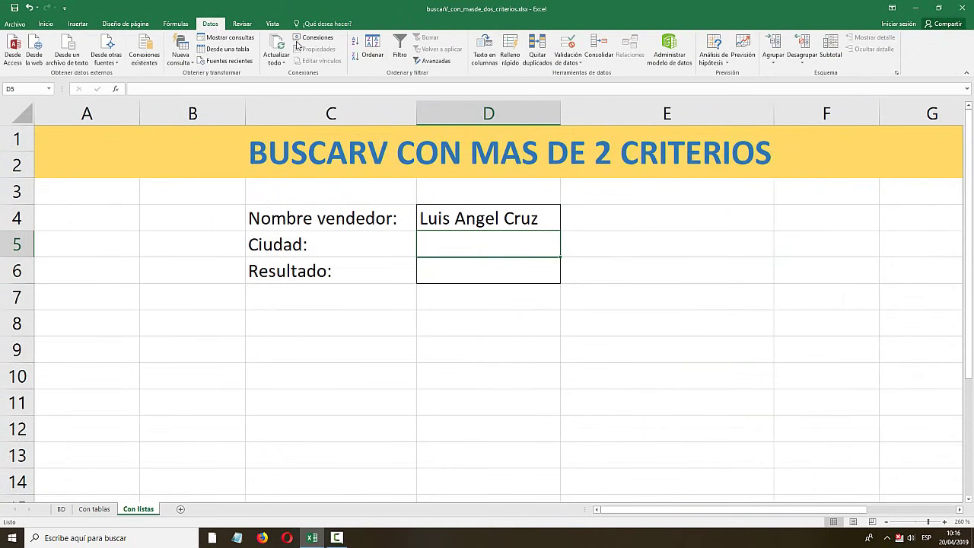
click(569, 47)
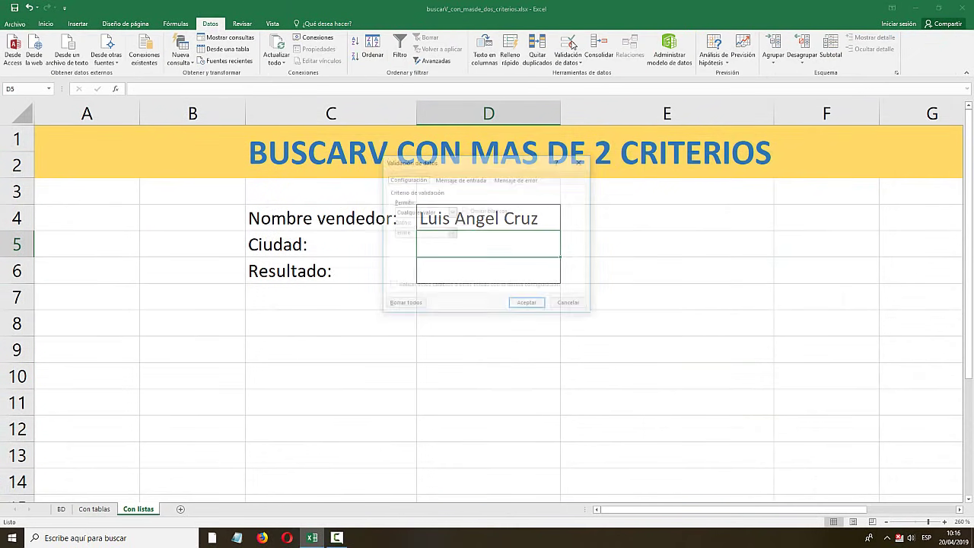
click(452, 212)
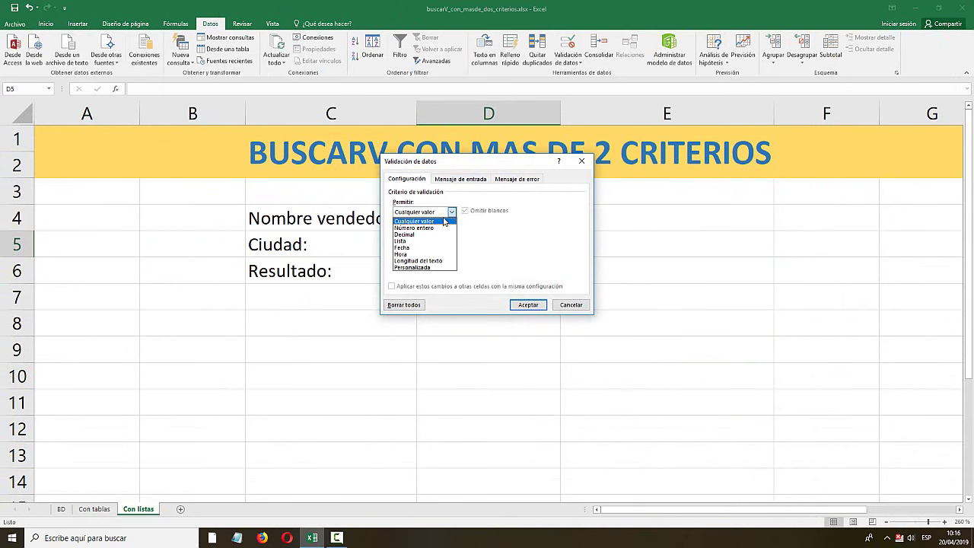
click(403, 241)
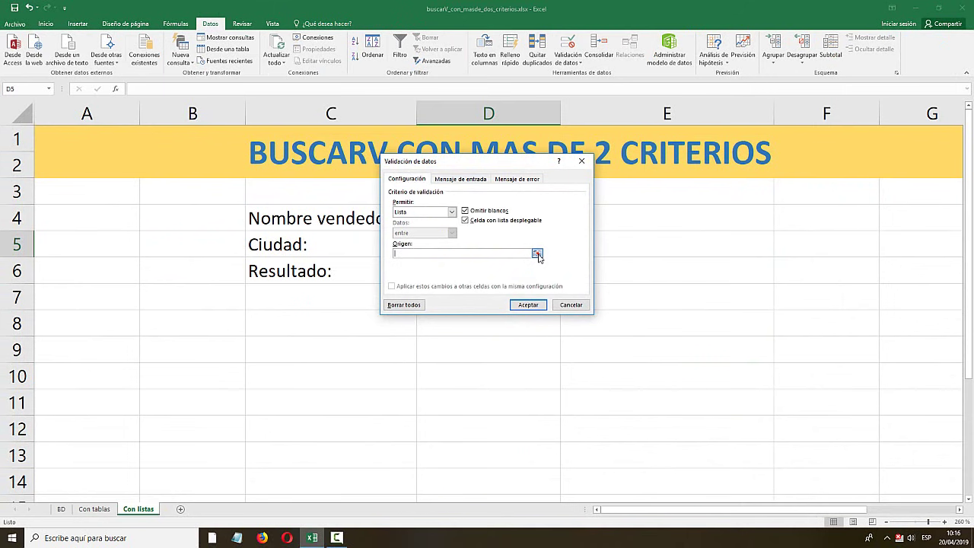
click(537, 254)
click(62, 509)
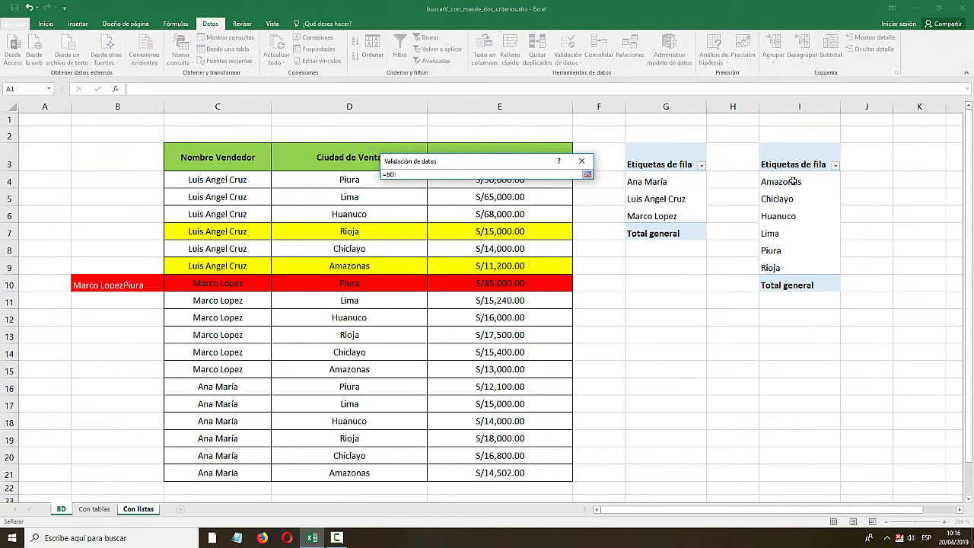
drag(793, 181, 787, 284)
click(776, 233)
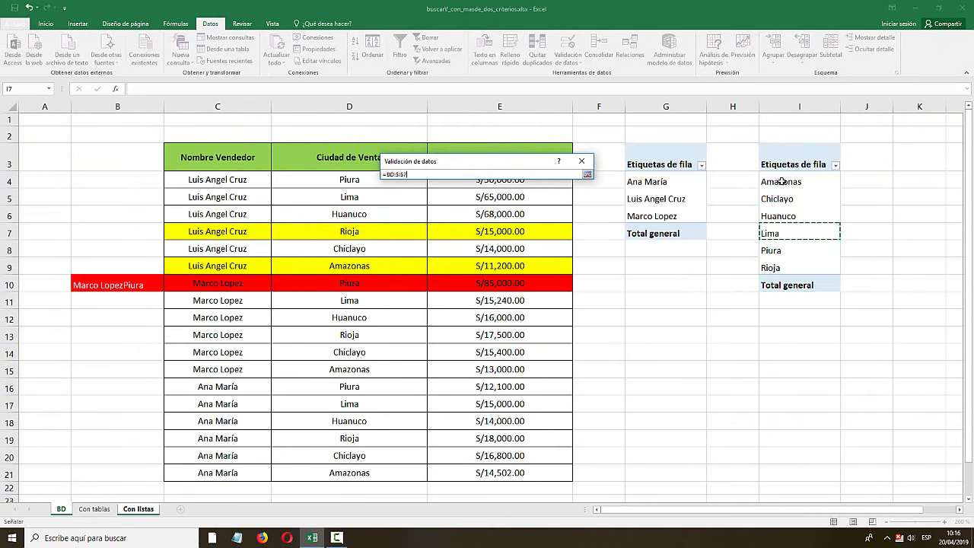
drag(782, 181, 771, 267)
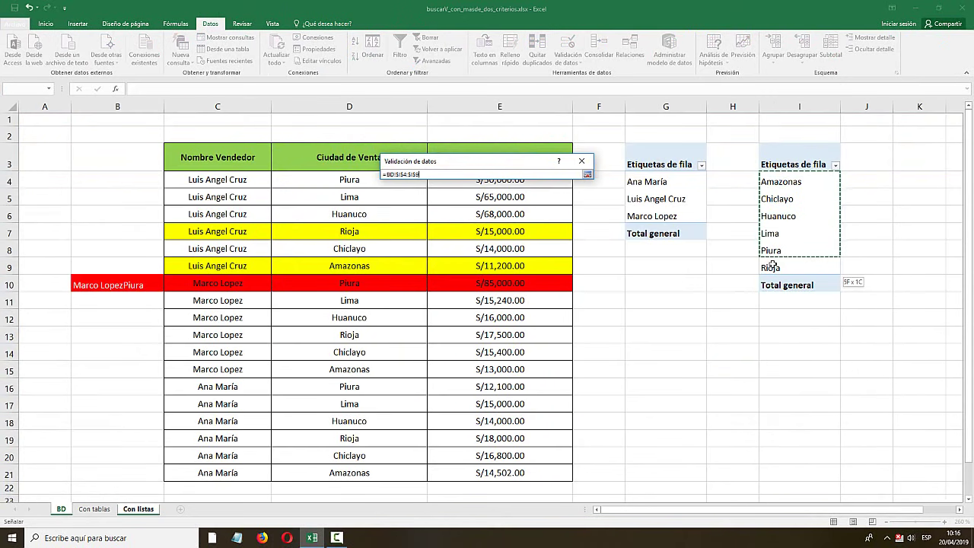
click(586, 174)
click(526, 306)
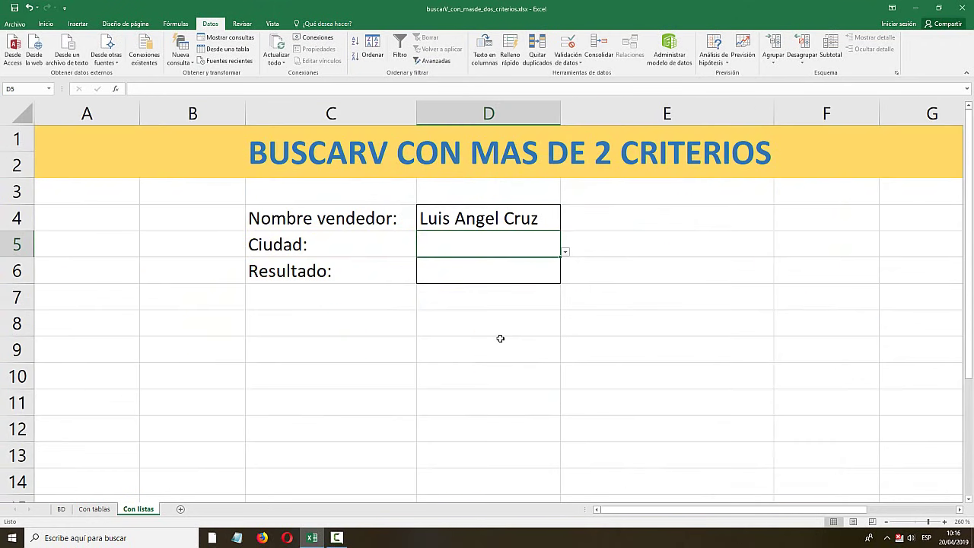
- Test D5's dropdown with Amazonas, Chiclayo, Lima and Piura, finishing on Amazonas
click(564, 251)
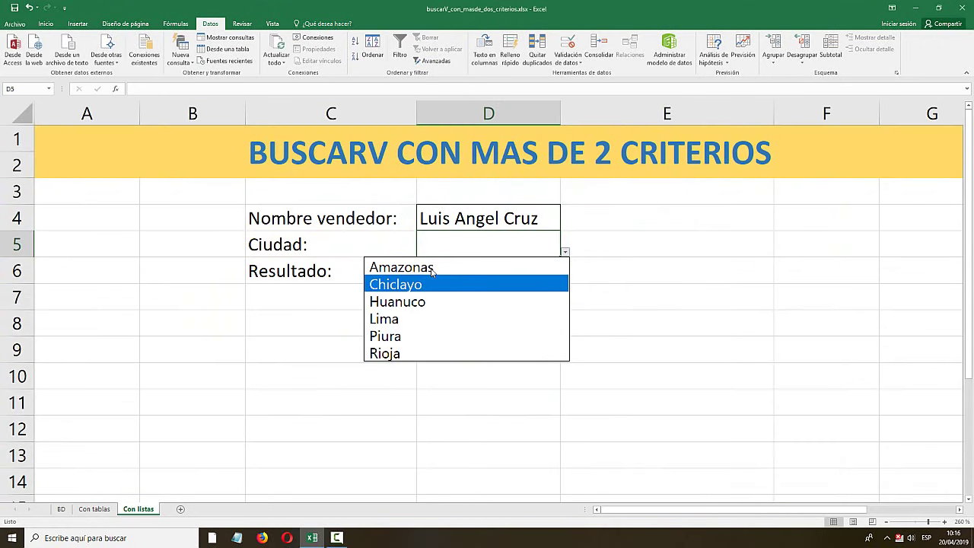
click(431, 268)
click(557, 221)
click(550, 251)
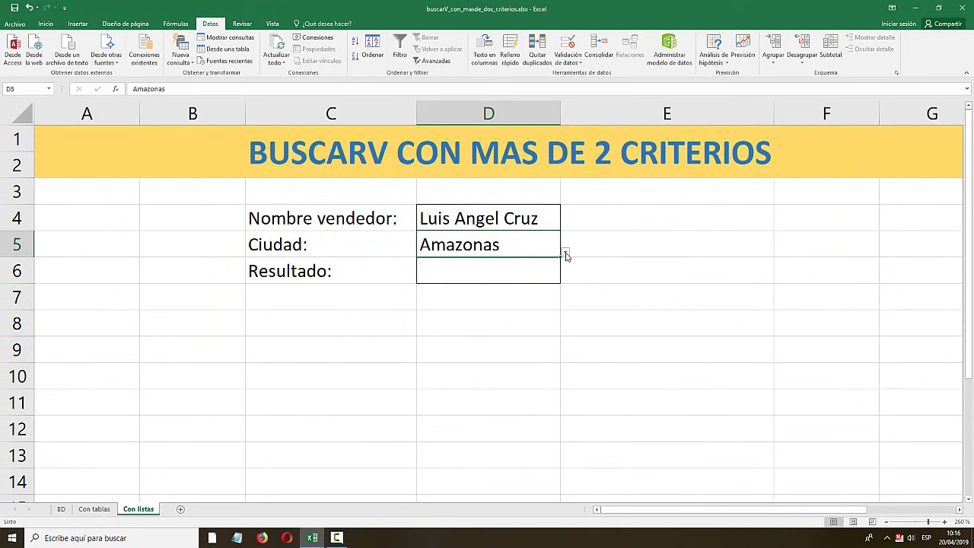
click(566, 254)
click(445, 284)
click(565, 254)
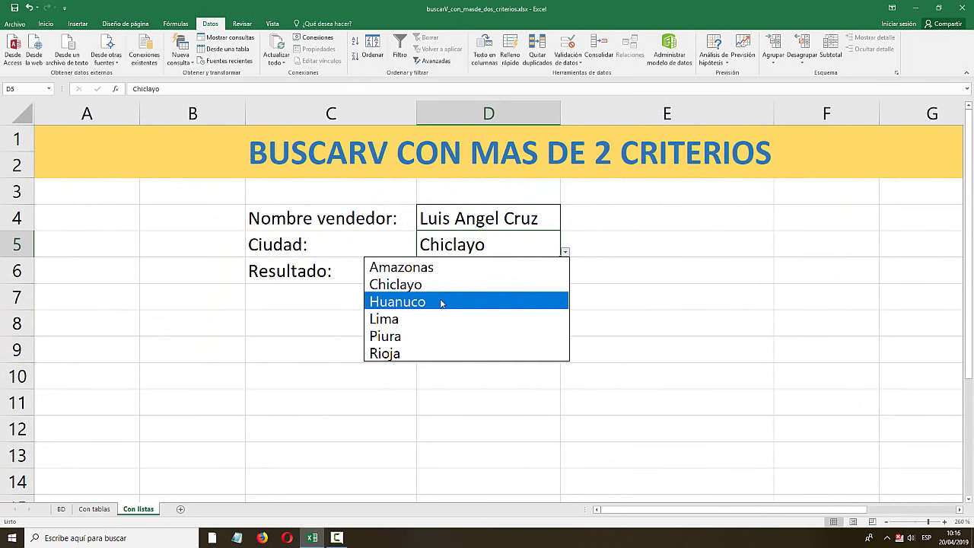
click(503, 320)
click(566, 253)
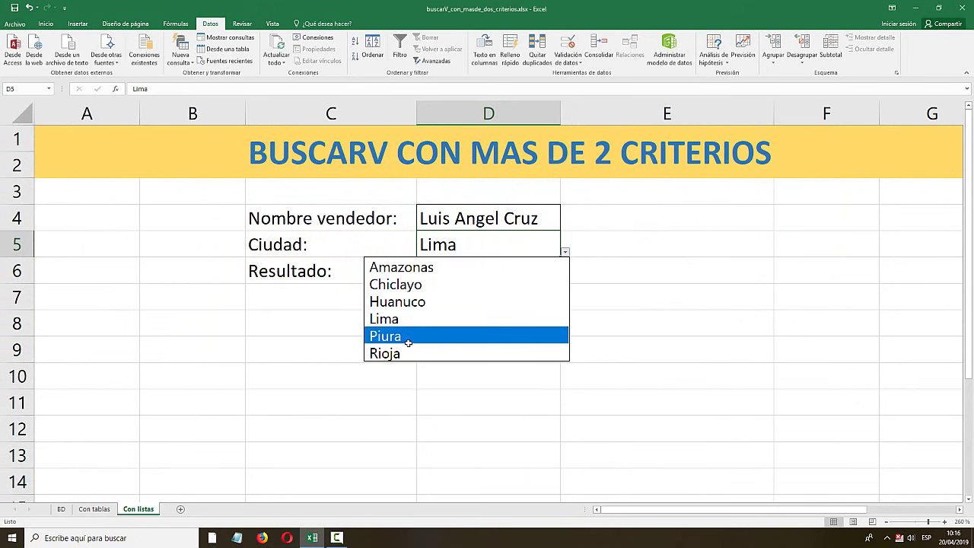
click(406, 336)
click(565, 254)
click(430, 268)
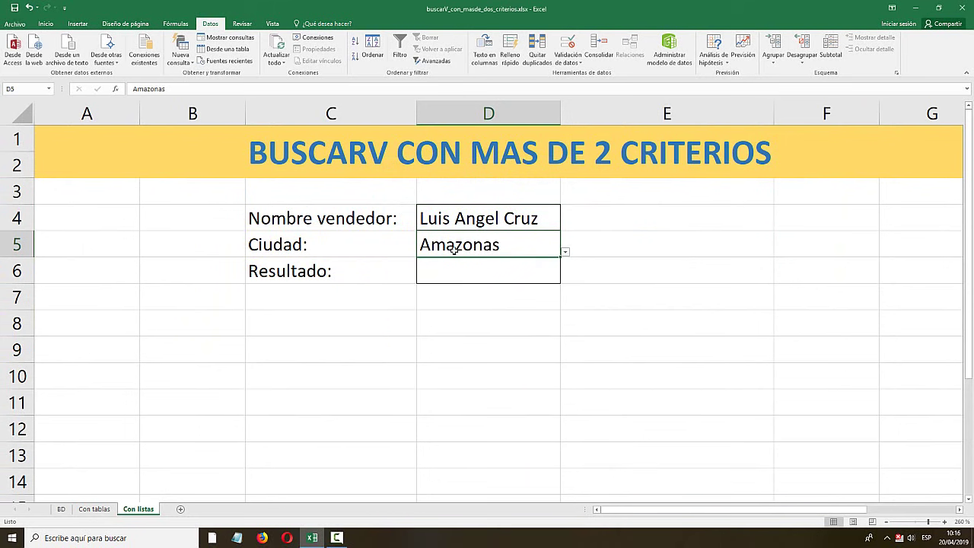
click(307, 268)
- Relabel C6 'Record de Venta' and enter =CONCATENAR(D4;D5) in E5
text(Reco)
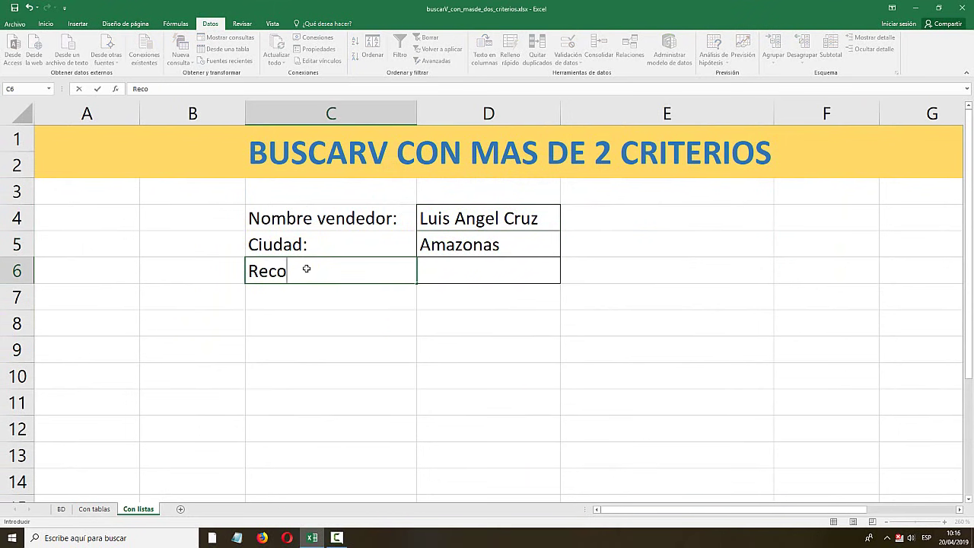
text(rd de Venta)
key(Return)
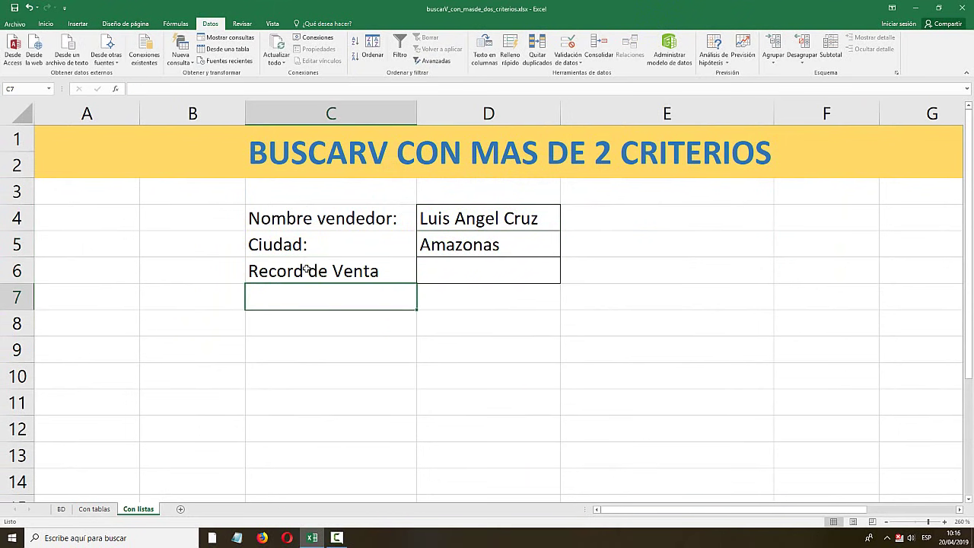
drag(404, 284, 589, 236)
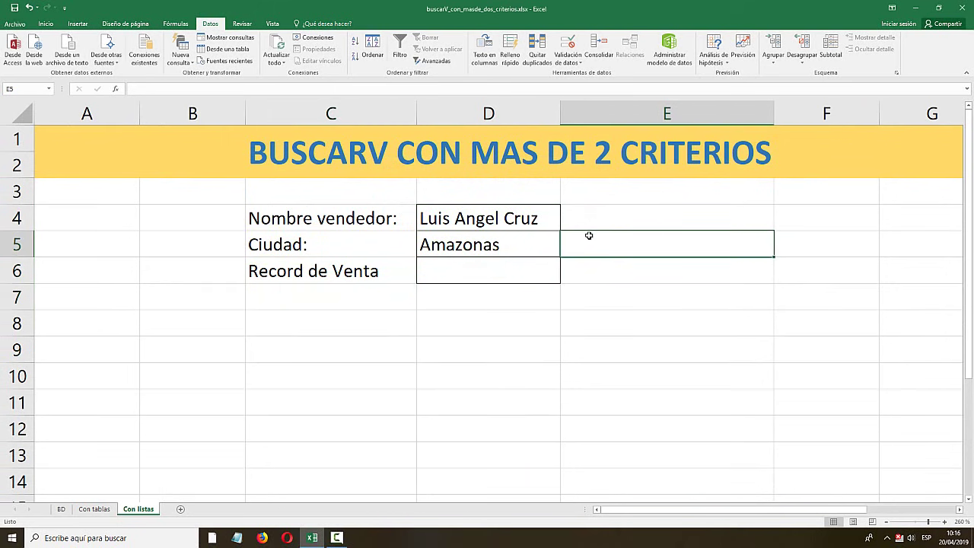
text(=)
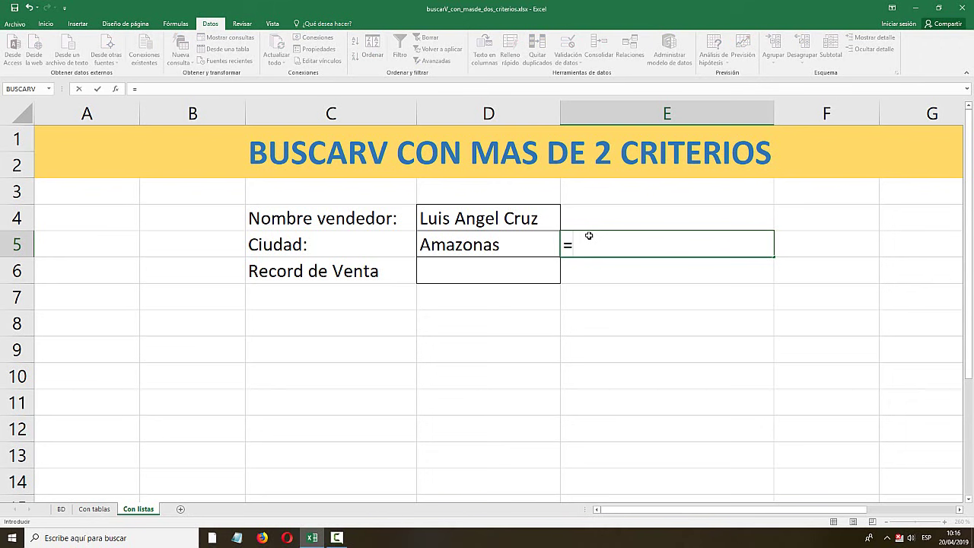
text(bus)
key(BackSpace)
key(BackSpace)
key(BackSpace)
key(BackSpace)
text(=conca)
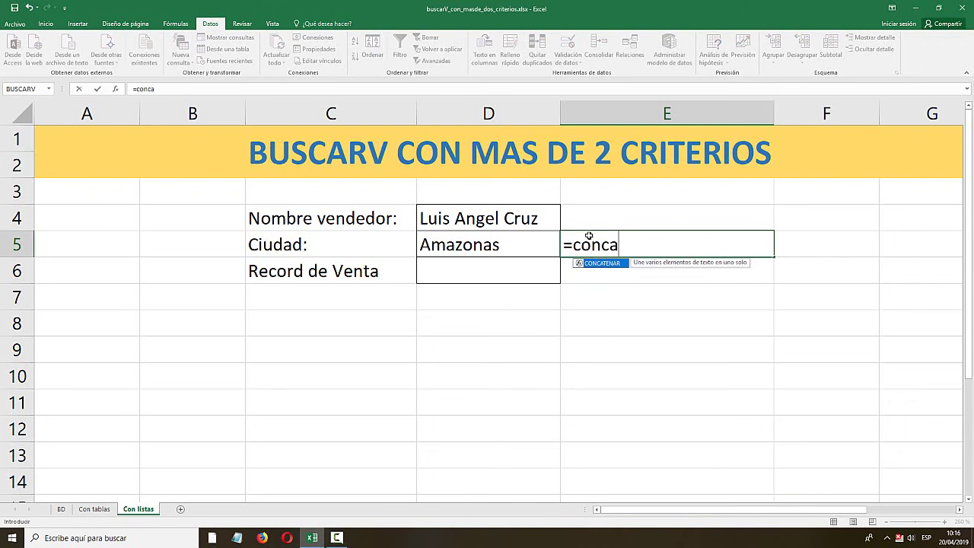
key(Tab)
click(499, 216)
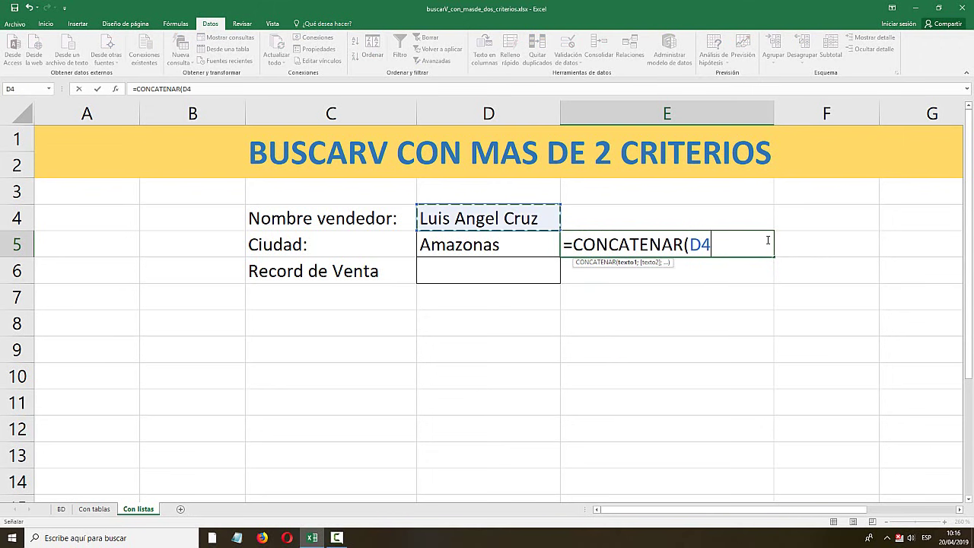
text(;)
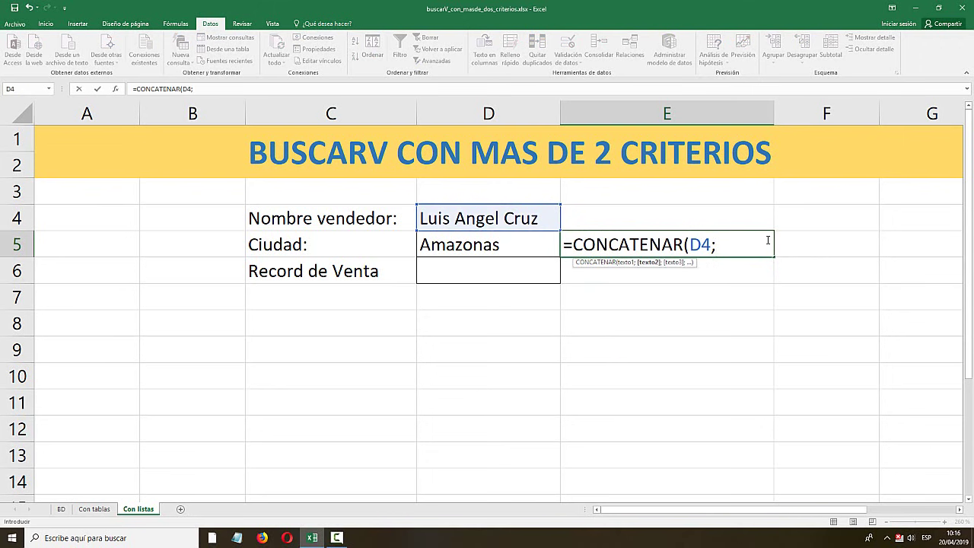
click(515, 243)
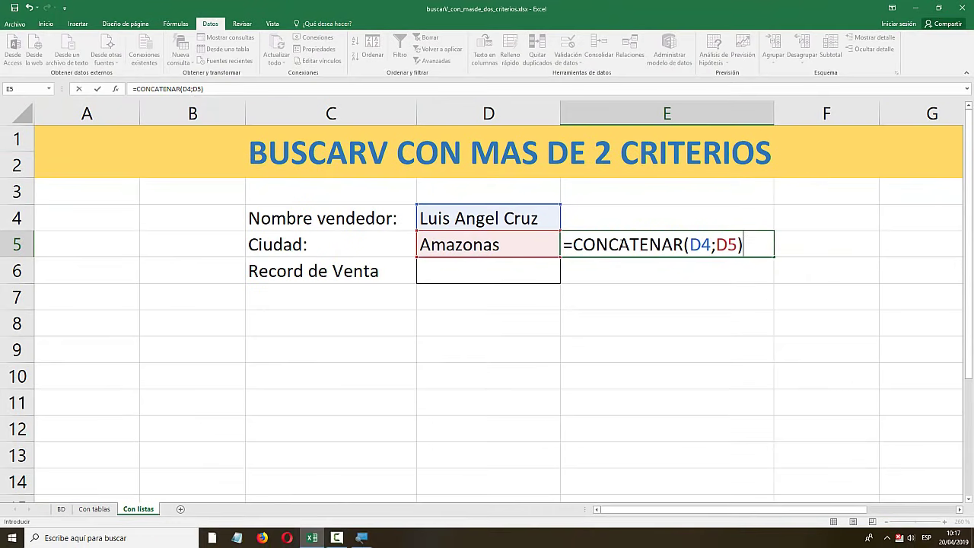
key(Return)
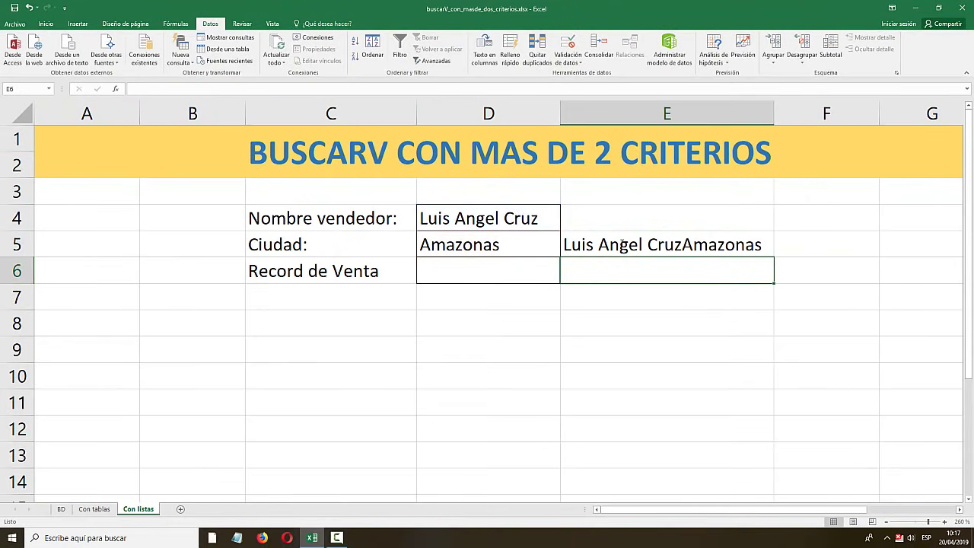
- Set the font colour of the E5 key to light grey
click(613, 236)
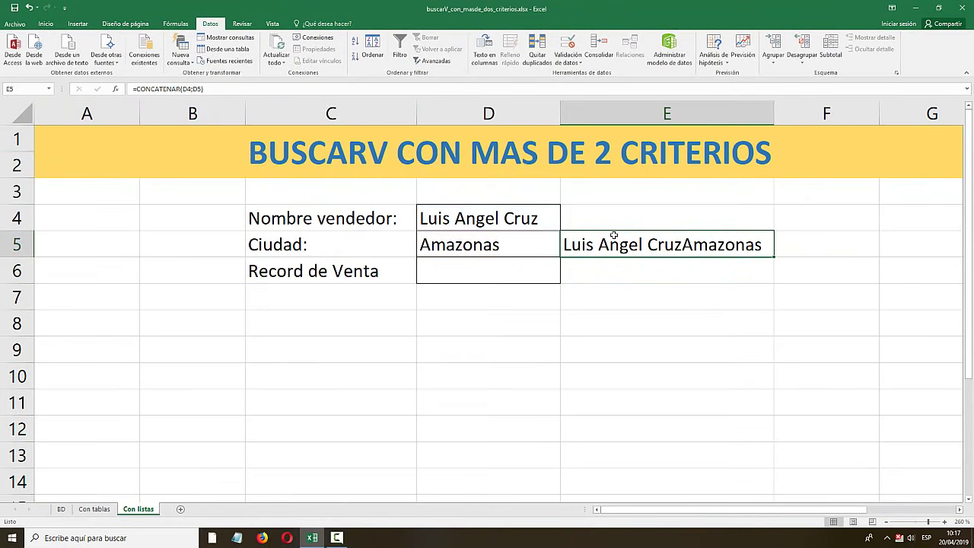
click(44, 25)
click(173, 57)
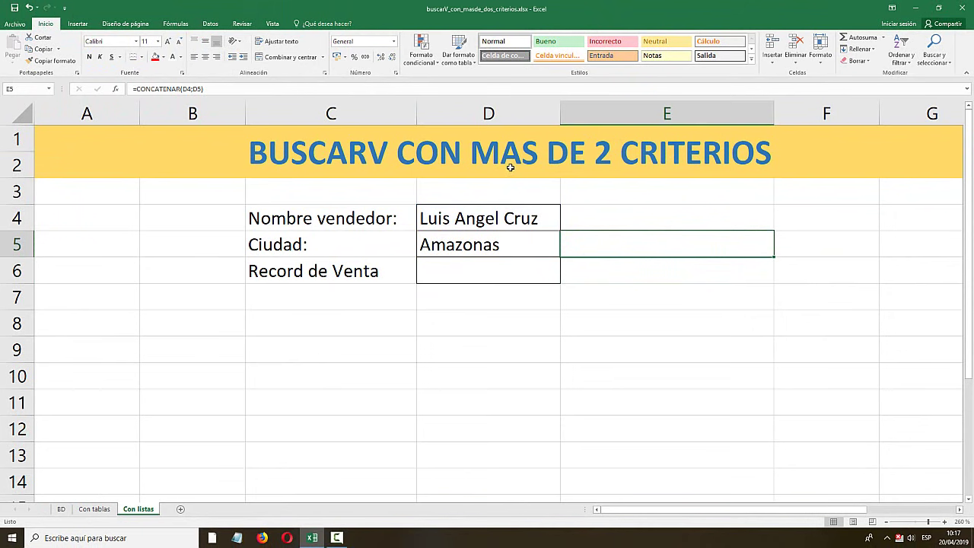
click(181, 58)
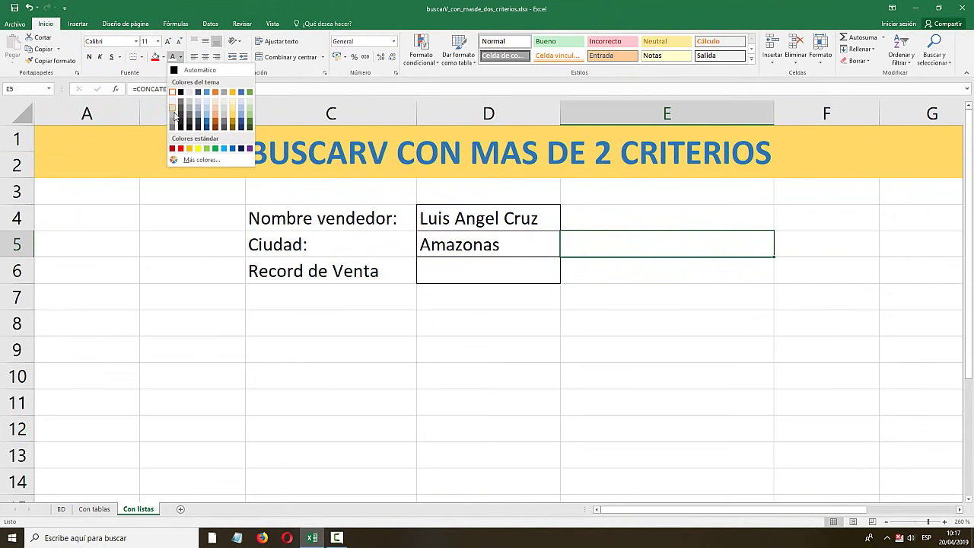
click(172, 112)
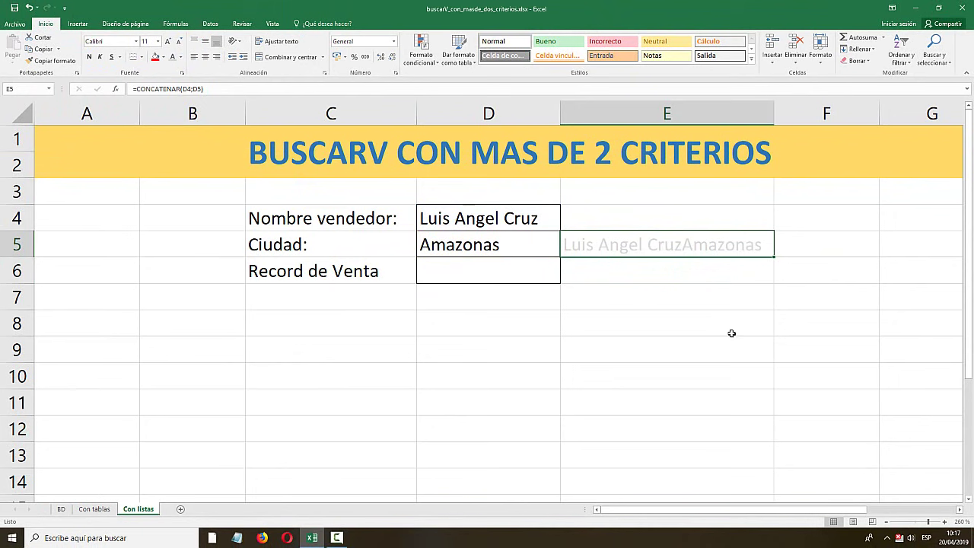
click(732, 333)
click(665, 250)
click(458, 279)
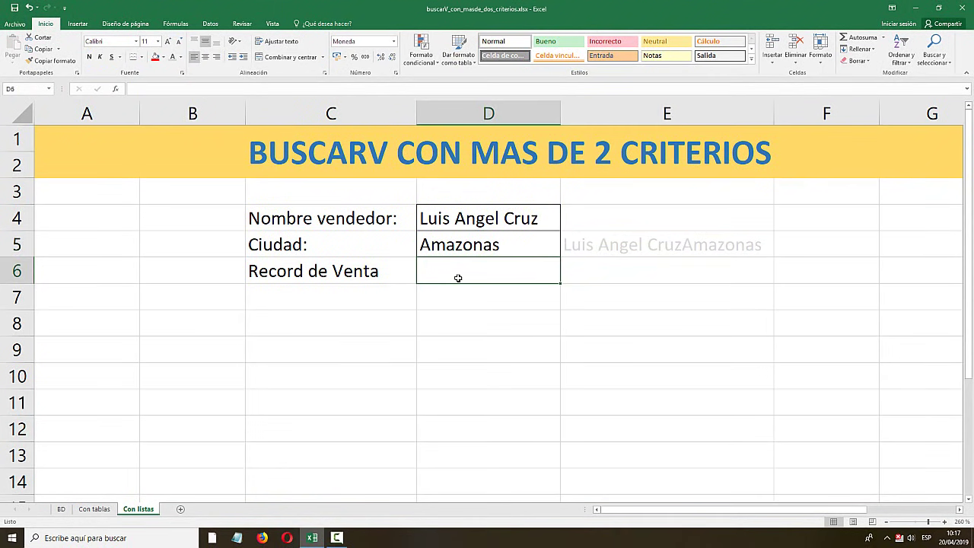
- Enter =BUSCARV(E5;BD!B3:E21;4;FALSO) in D6 so it returns the S/11,200.00 record
text(=buscarv)
key(Tab)
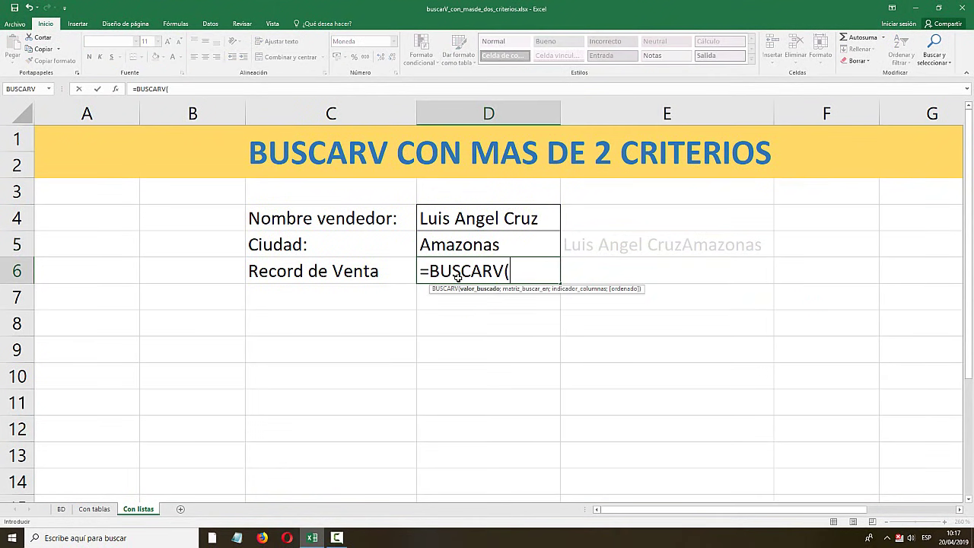
click(591, 248)
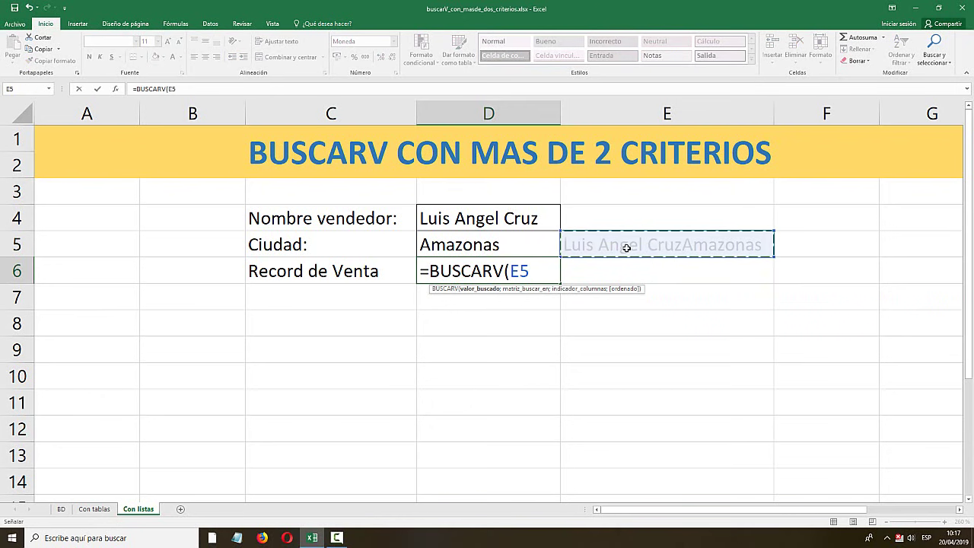
text(;)
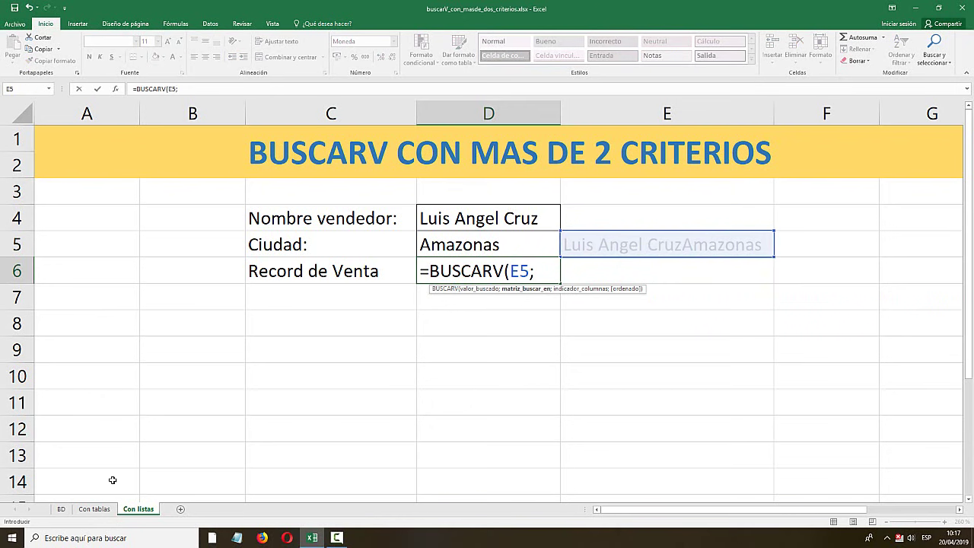
click(64, 510)
drag(114, 152, 502, 472)
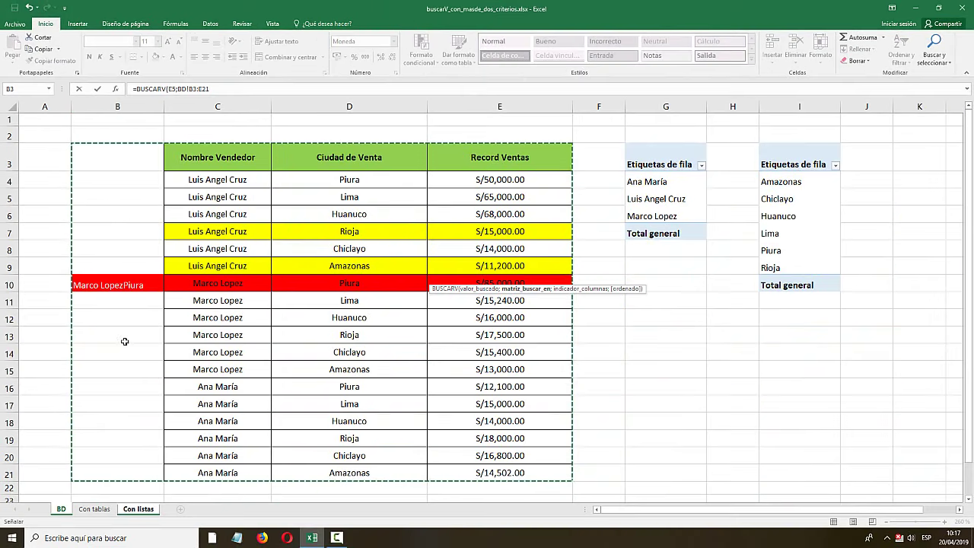
click(298, 99)
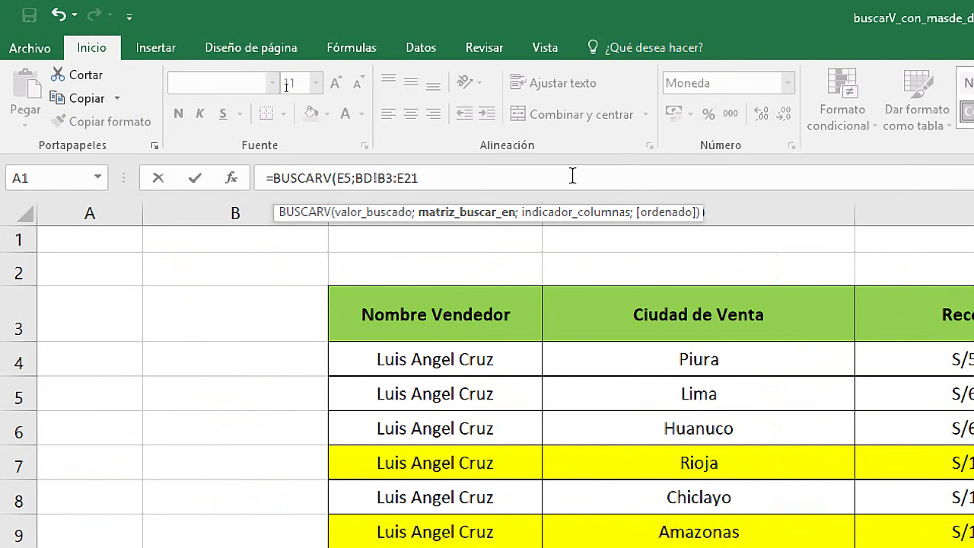
text(;)
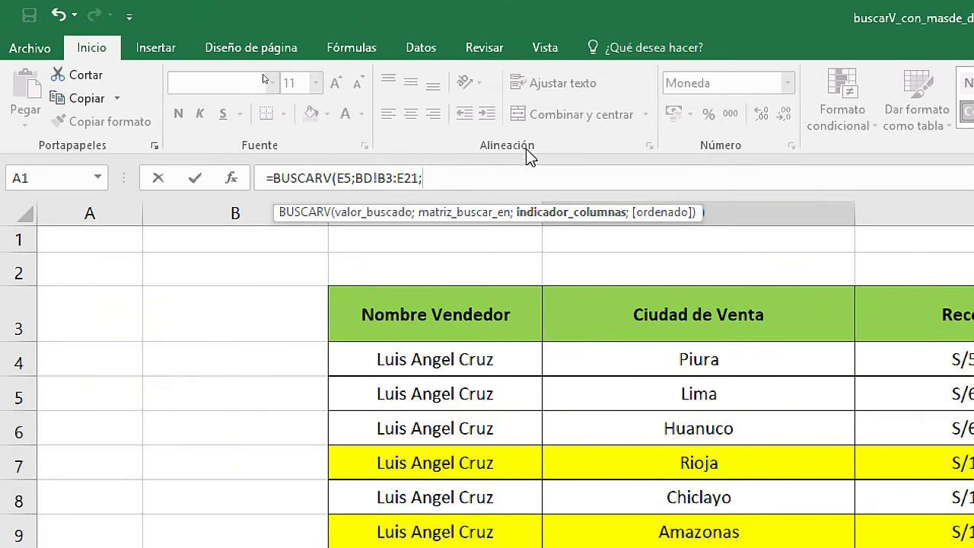
text(4;fa)
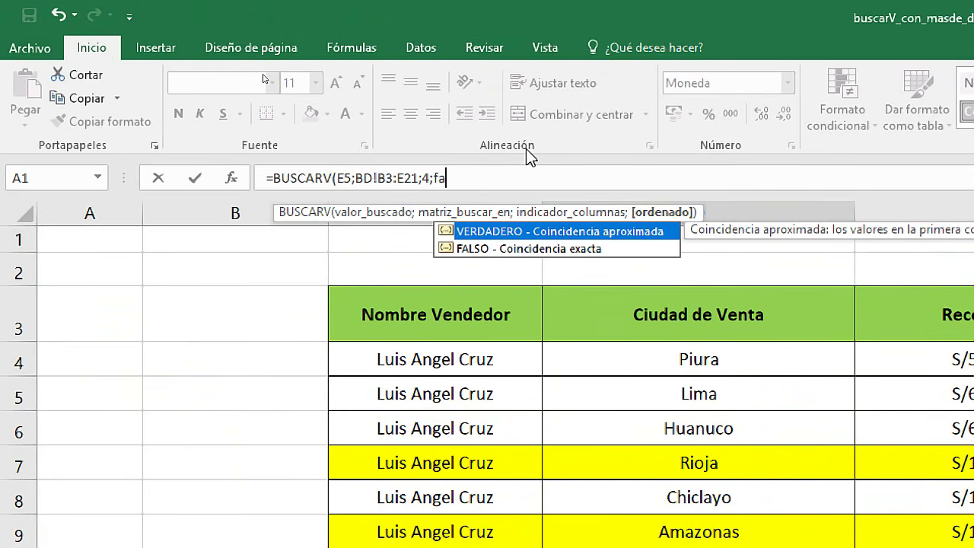
text(lso)
key(Tab)
text())
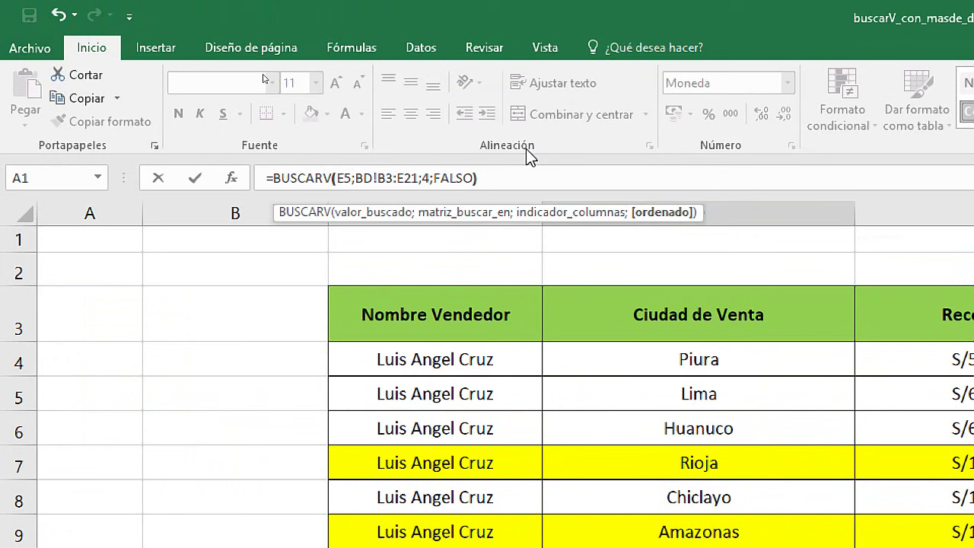
key(Return)
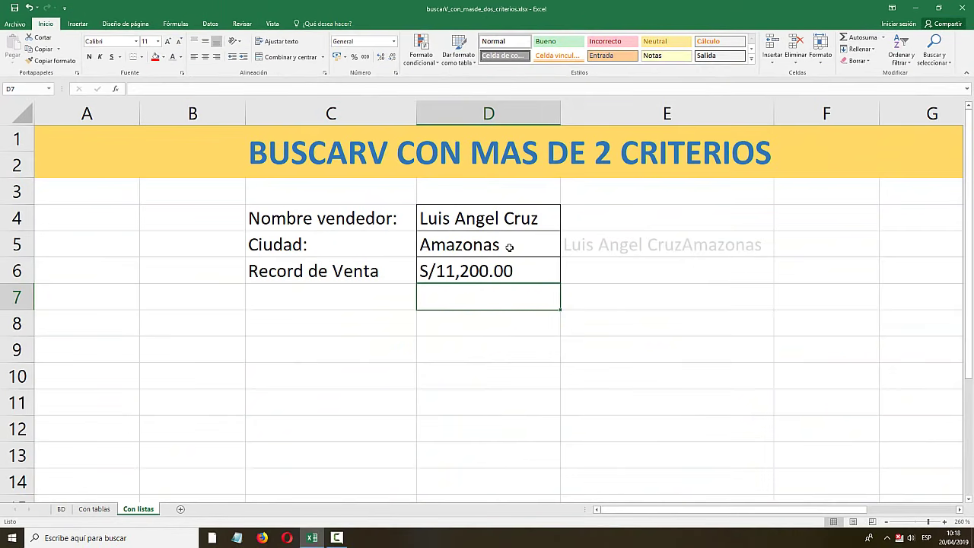
click(509, 247)
click(539, 228)
click(565, 226)
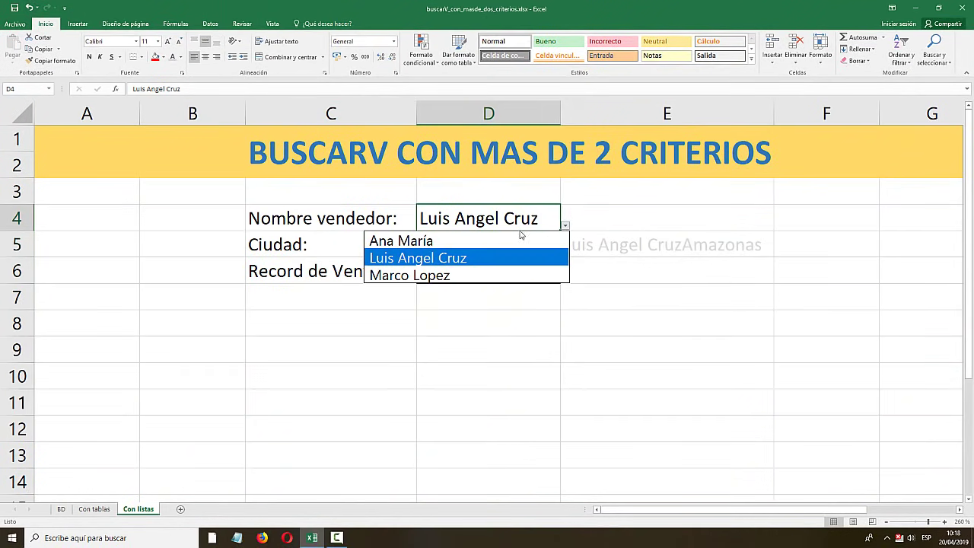
click(456, 239)
click(524, 248)
click(565, 252)
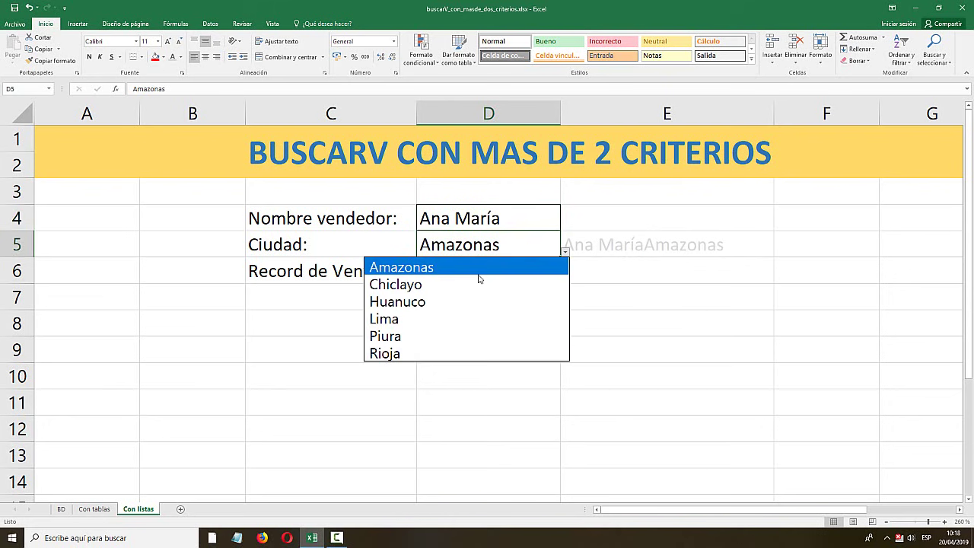
click(491, 300)
click(552, 229)
click(565, 221)
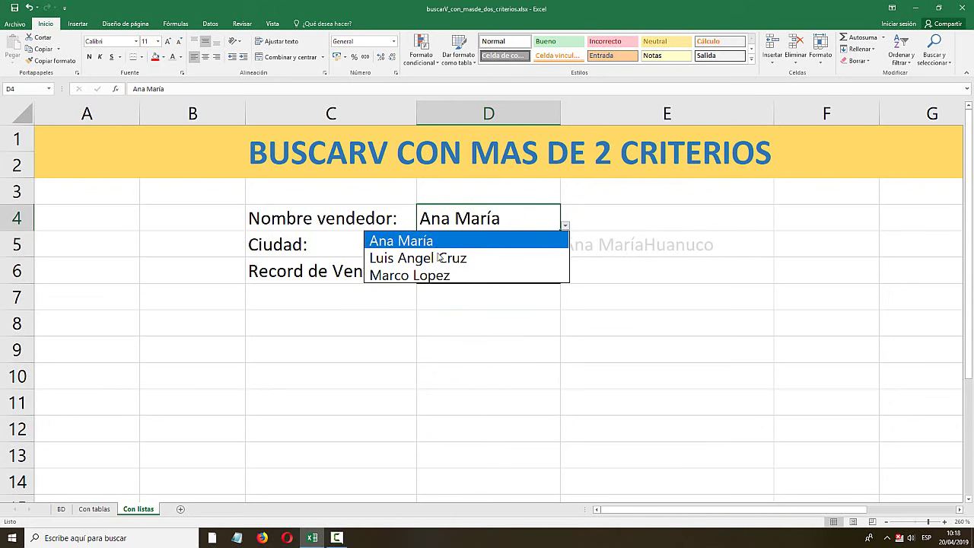
click(411, 276)
- Cycle the city through Piura, Rioja, Huanuco and Chiclayo, watching D6 update
click(555, 245)
click(565, 253)
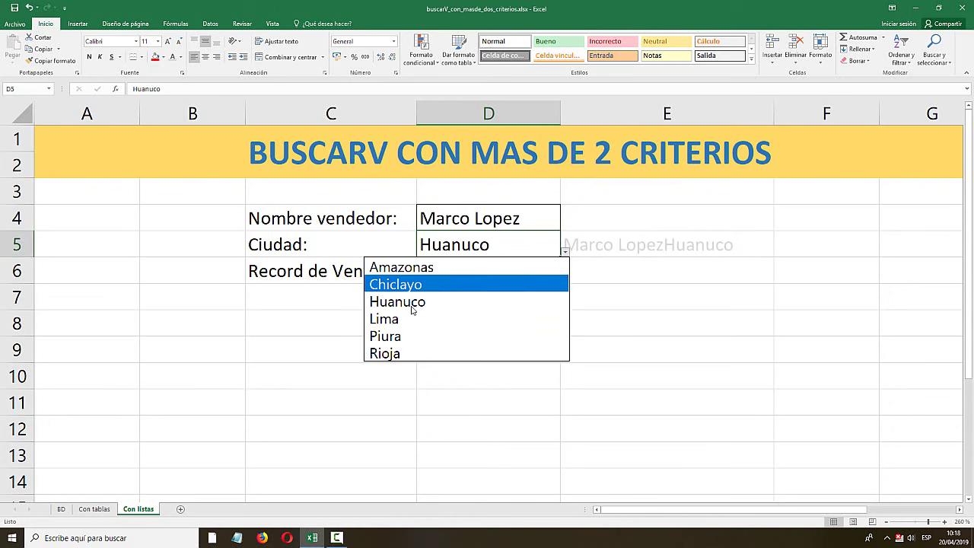
click(457, 333)
click(565, 253)
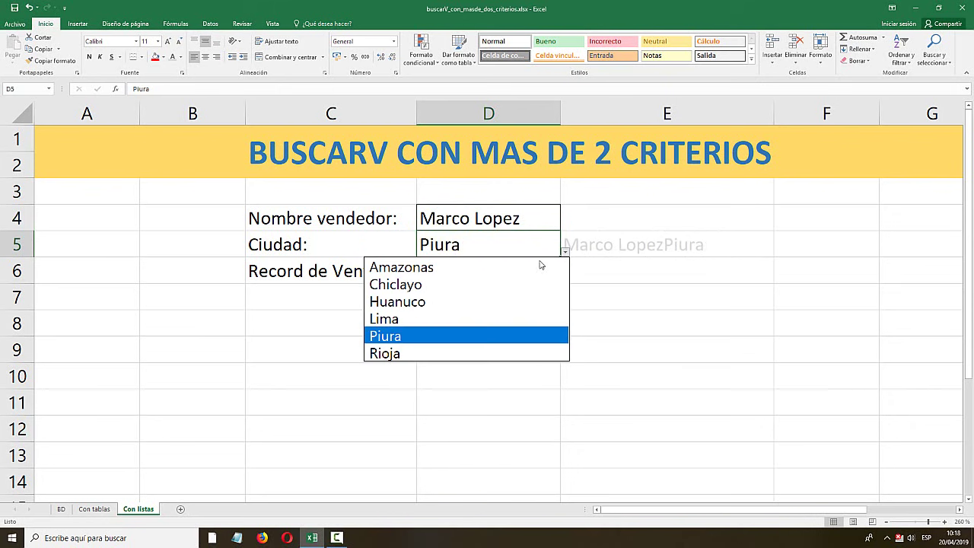
click(438, 355)
click(565, 253)
click(459, 290)
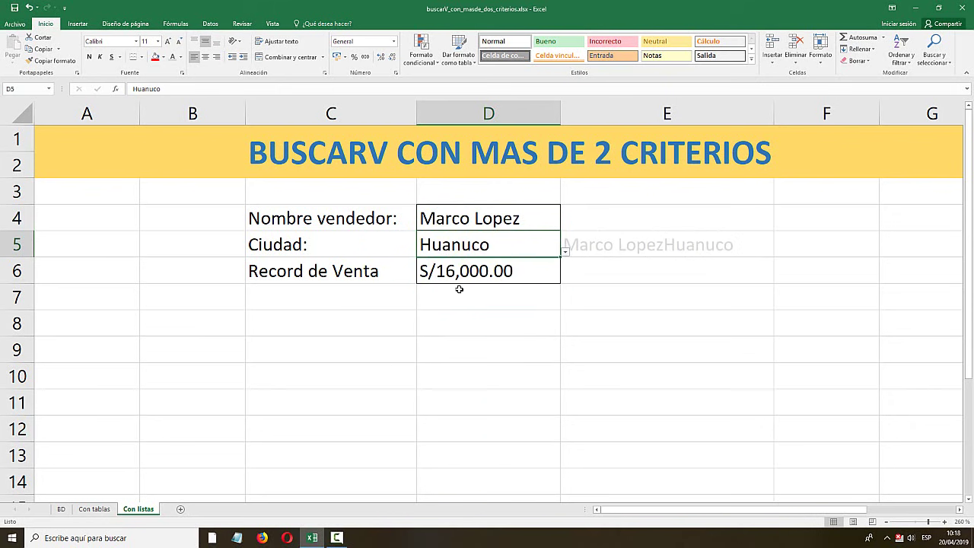
click(565, 253)
click(457, 282)
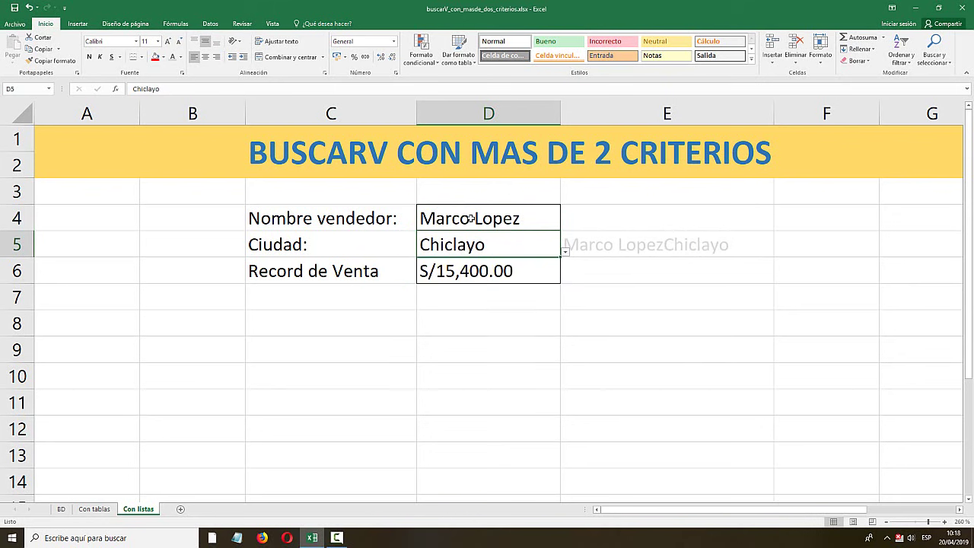
click(555, 224)
click(566, 227)
click(382, 254)
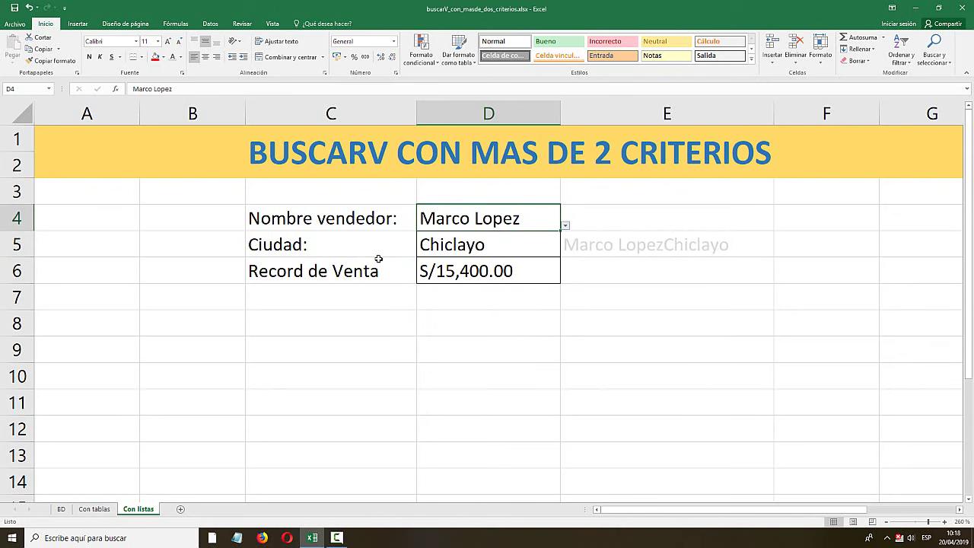
click(568, 222)
click(557, 223)
click(564, 223)
click(557, 224)
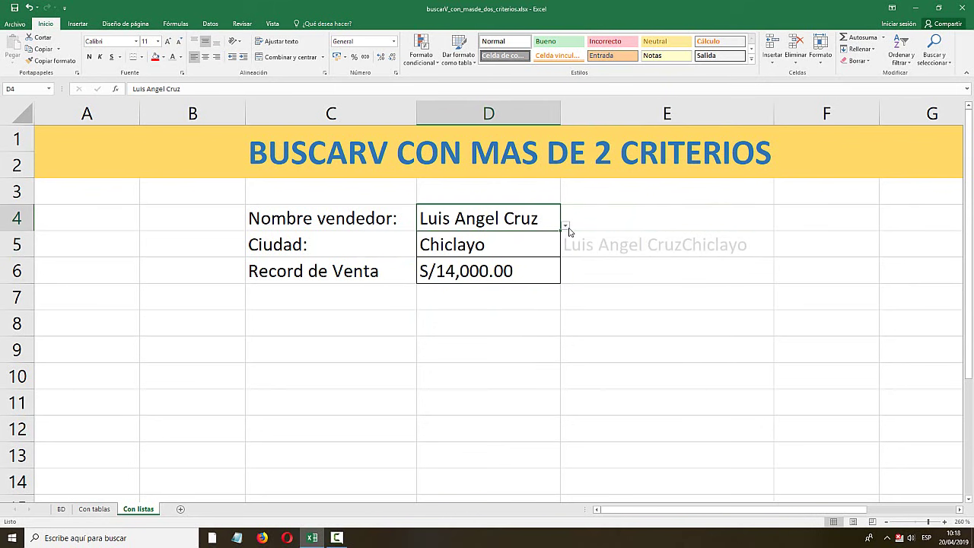
click(566, 226)
click(488, 239)
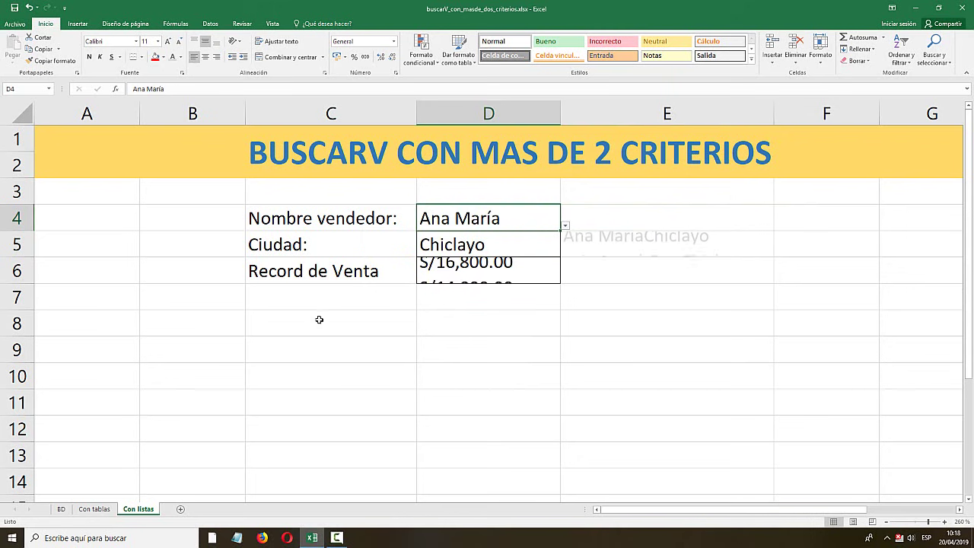
click(93, 509)
- Set the first row's city in D4 to Piura and review the column E lookup formulas
click(553, 212)
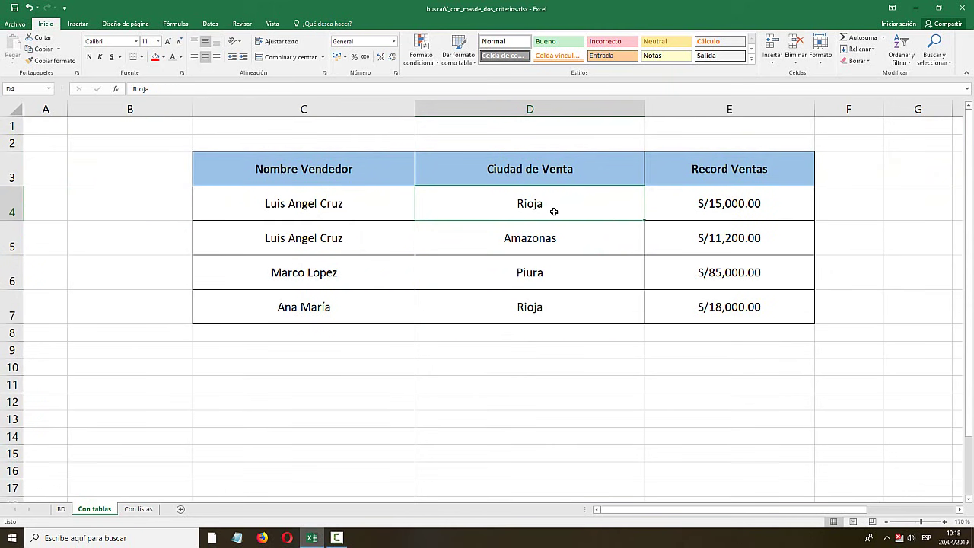
text(Piura)
key(ctrl+Return)
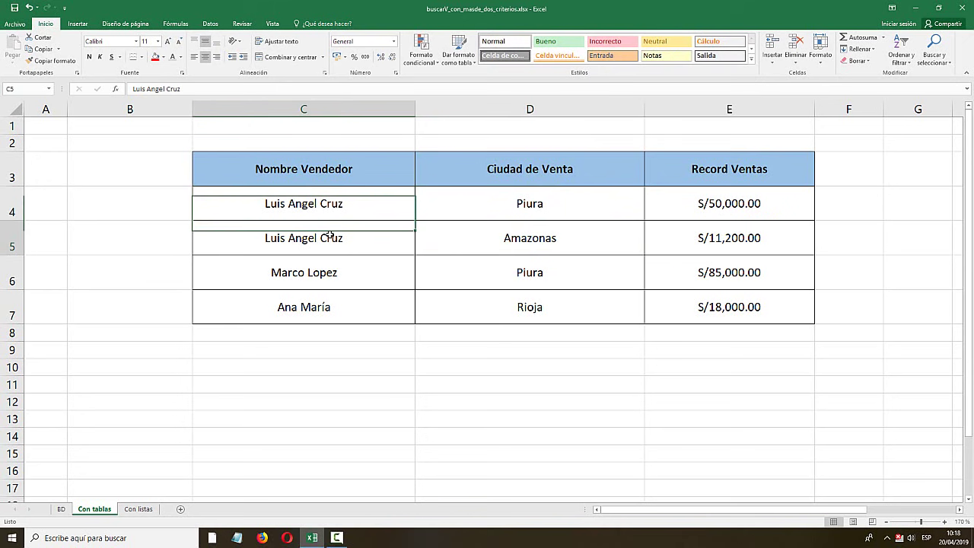
click(543, 300)
click(739, 202)
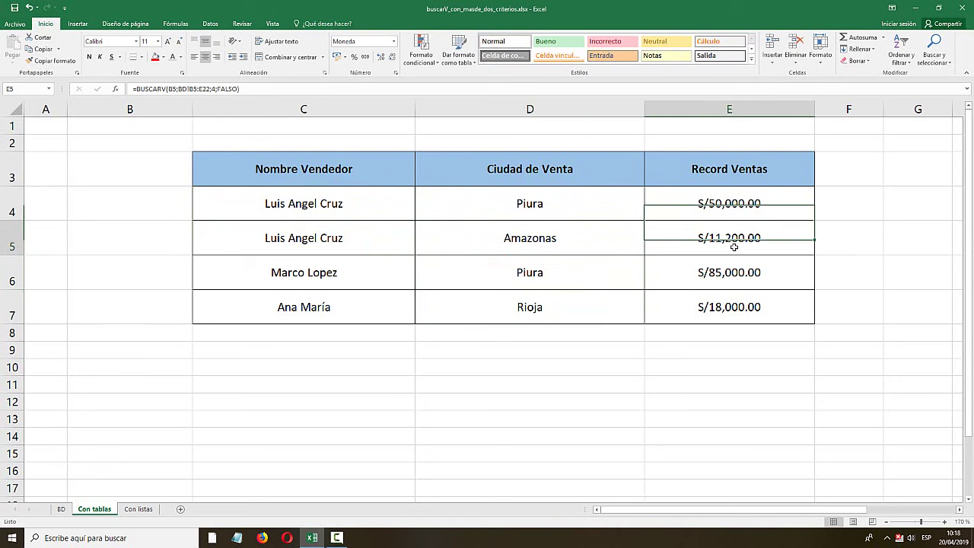
click(735, 274)
click(731, 304)
click(730, 203)
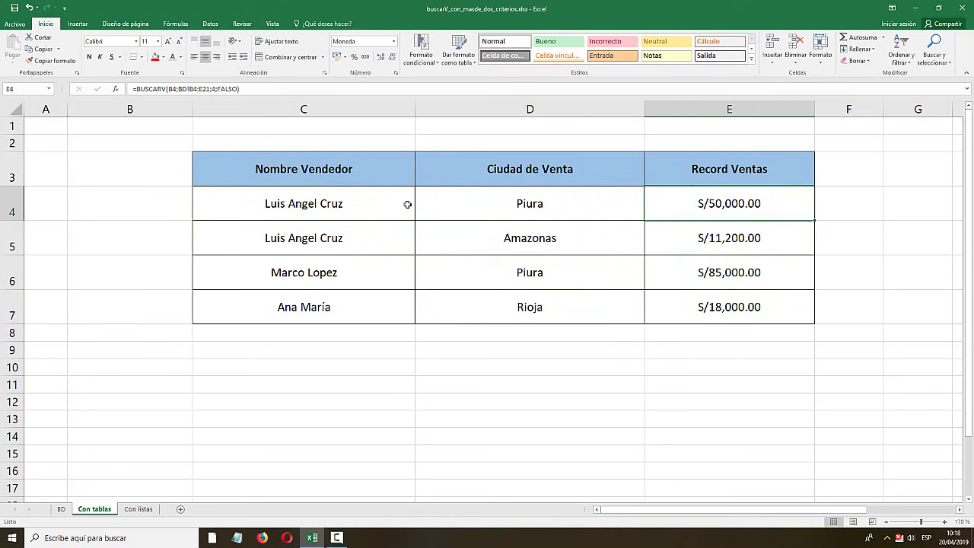
- Fill the CONCATENAR key formula from B4 down through B7
click(137, 199)
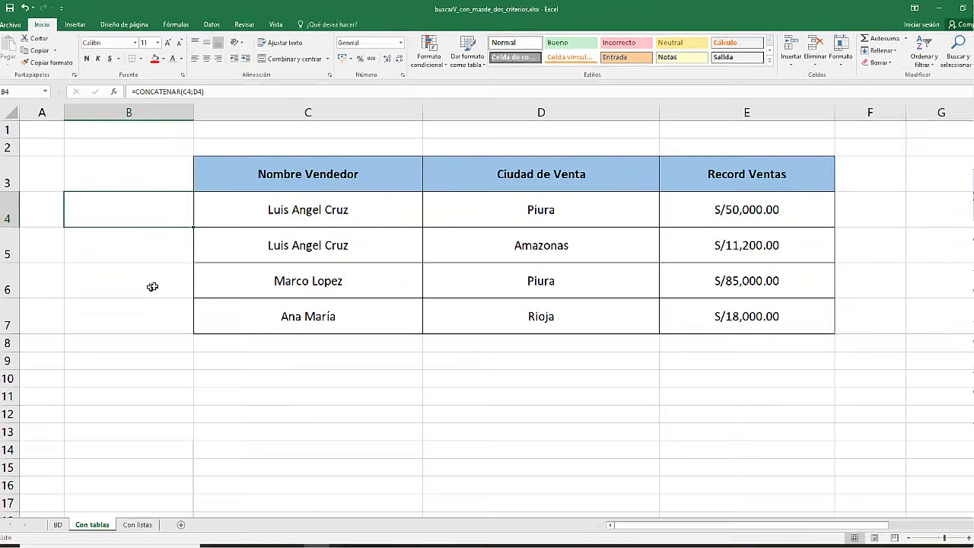
drag(136, 301, 131, 208)
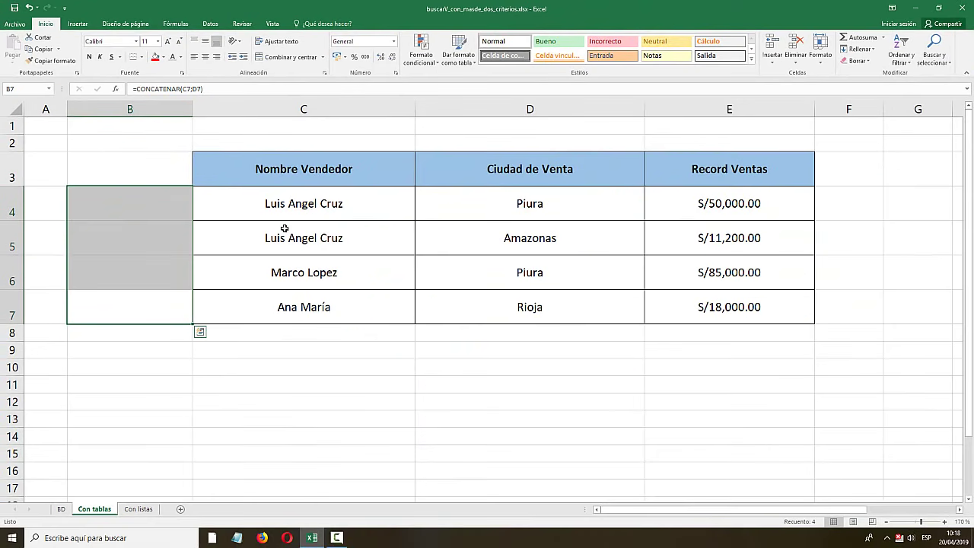
key(ctrl+Return)
click(304, 242)
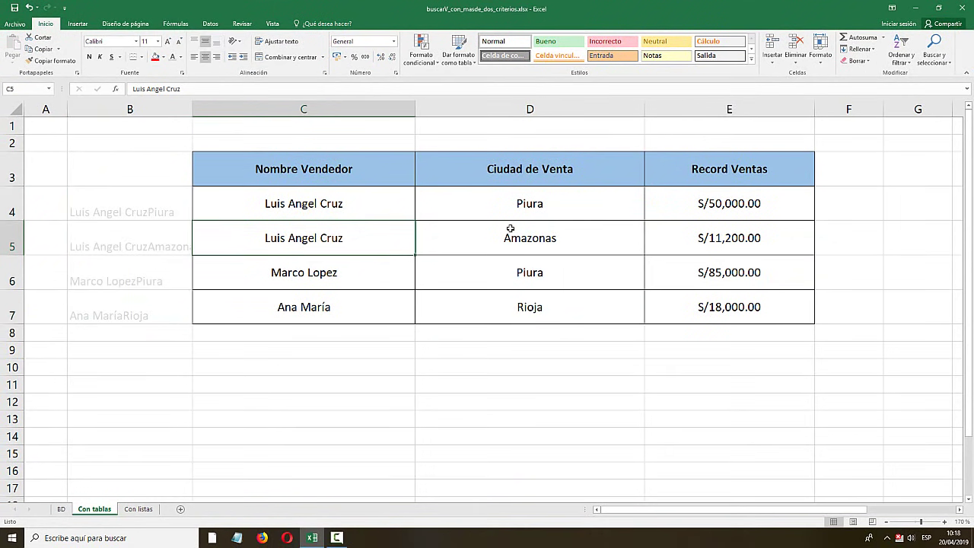
click(580, 203)
click(500, 292)
click(320, 304)
click(315, 203)
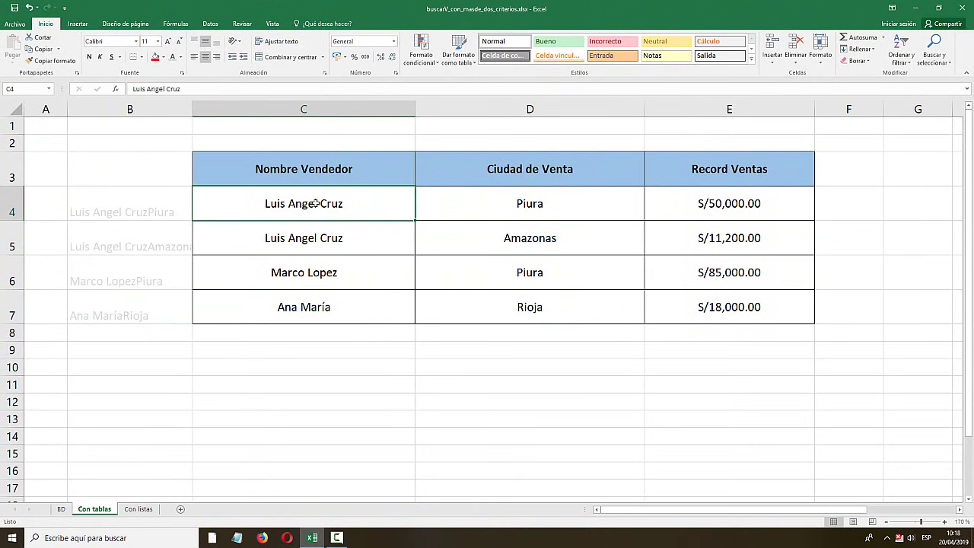
click(520, 251)
click(495, 300)
click(327, 270)
click(326, 191)
click(319, 251)
click(521, 259)
click(487, 300)
click(312, 274)
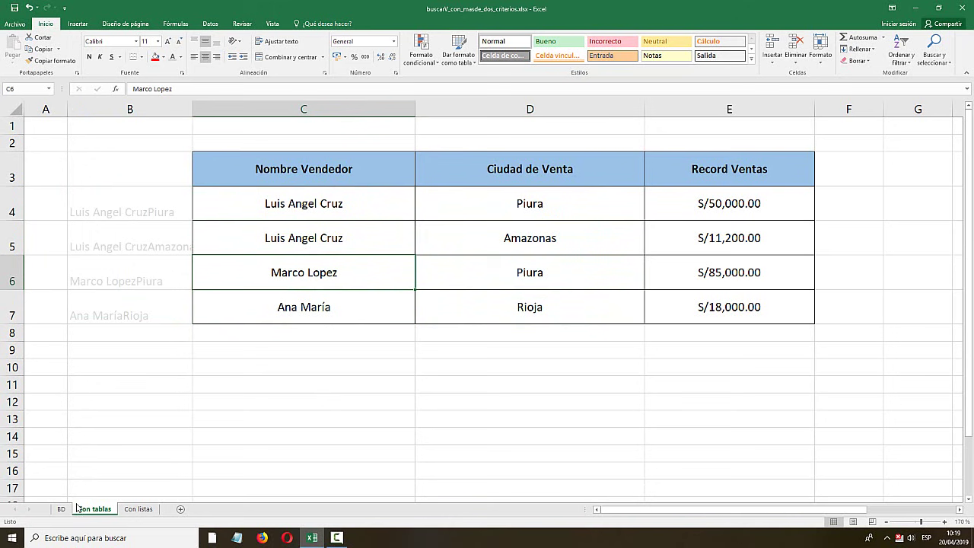
- On the BD sheet, reset rows B5:E21 to automatic black text with no fill
click(62, 509)
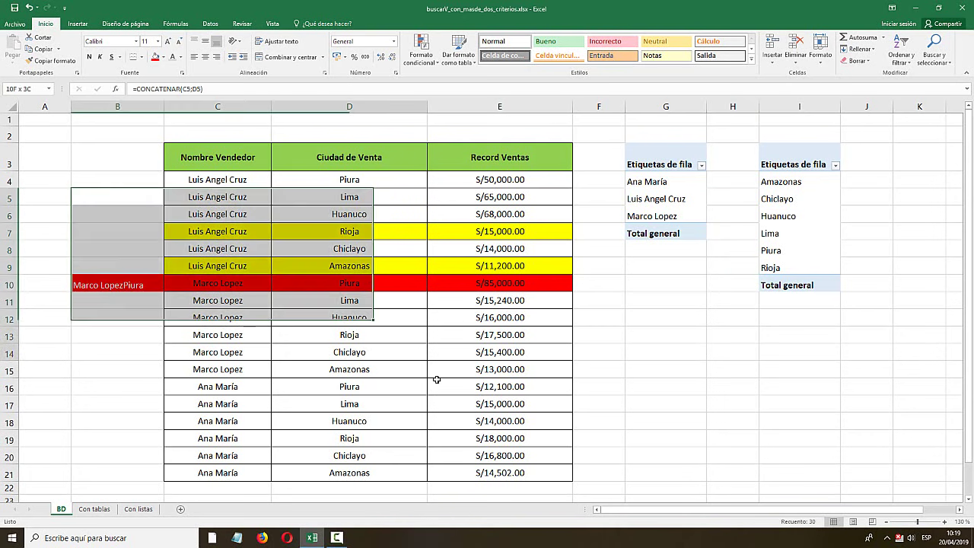
drag(122, 204, 484, 473)
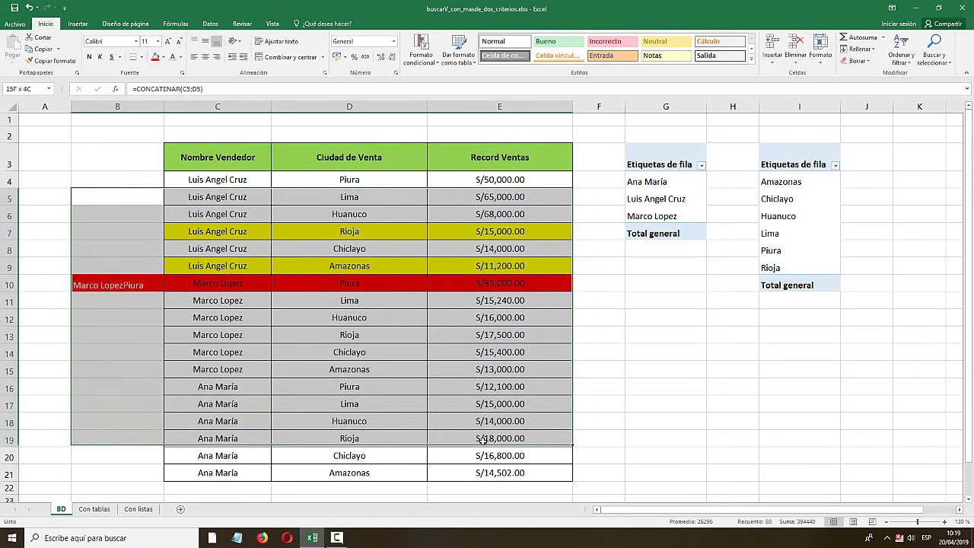
click(164, 58)
click(181, 57)
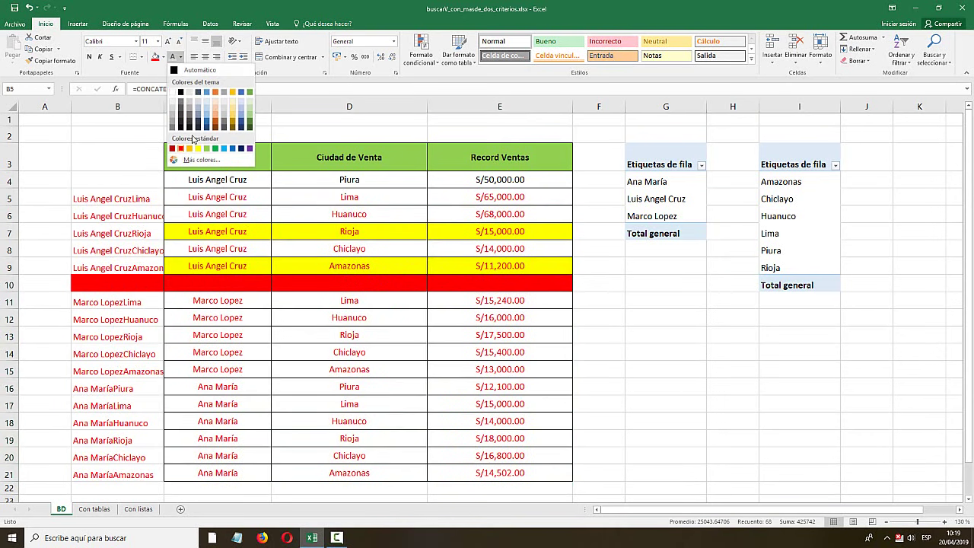
click(181, 92)
click(163, 58)
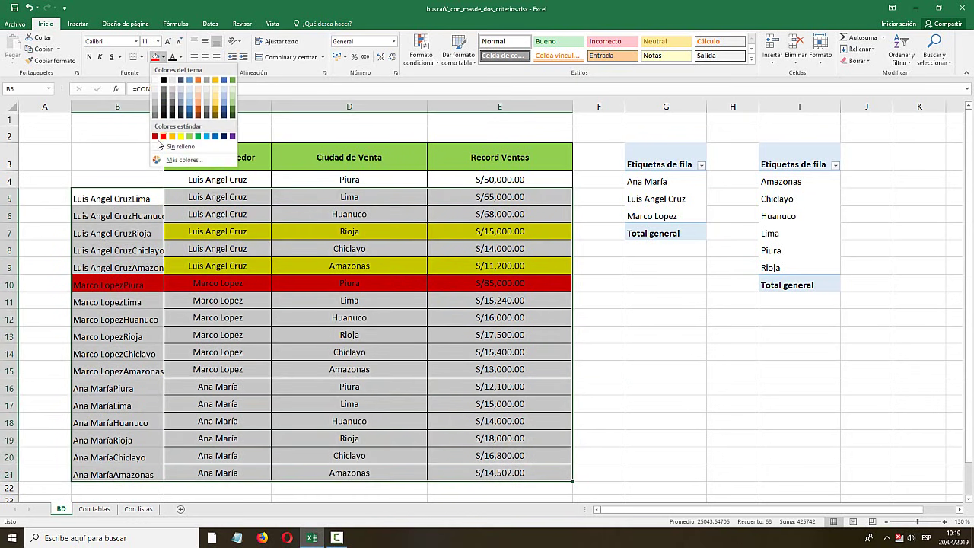
click(155, 81)
click(217, 216)
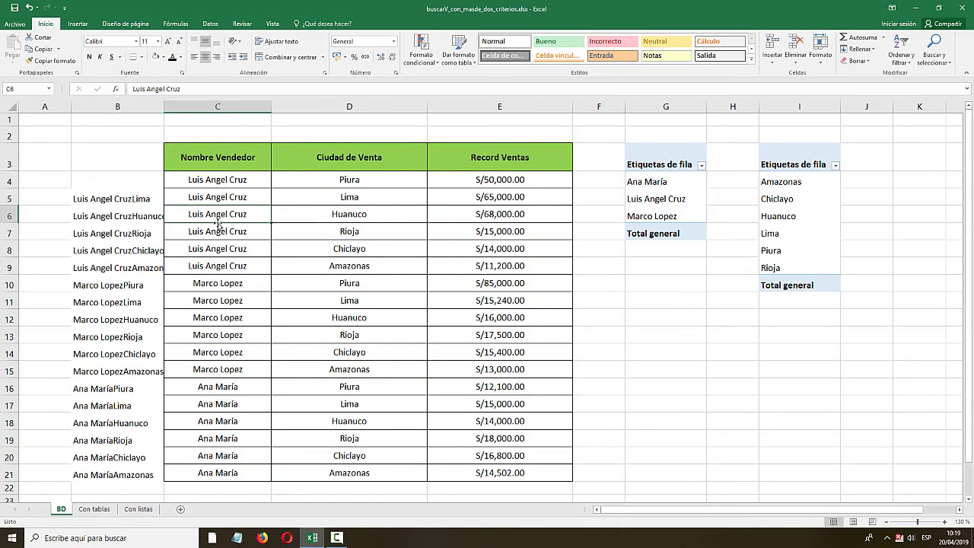
click(349, 231)
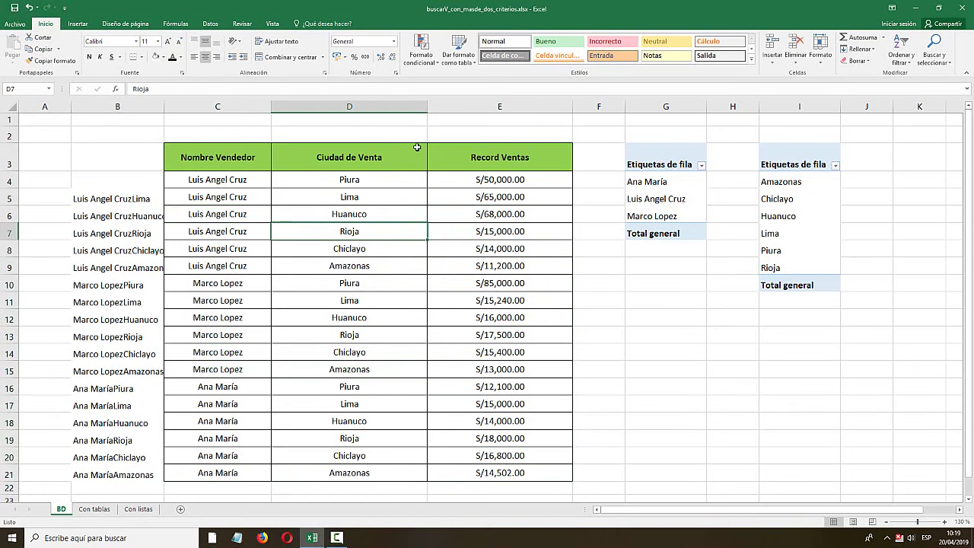
- Insert a blank column E before Record Ventas and narrow it
click(430, 104)
right_click(430, 104)
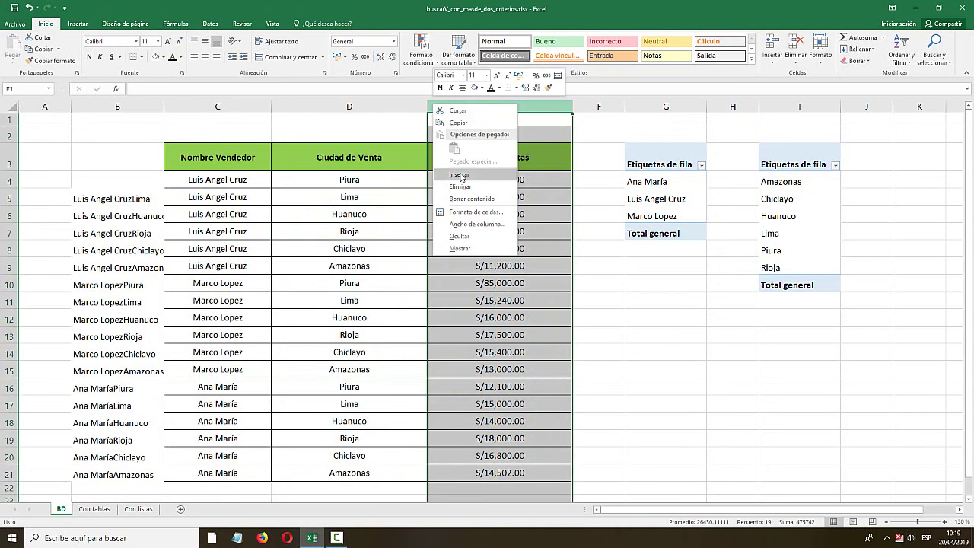
click(462, 173)
click(504, 239)
drag(584, 106, 523, 107)
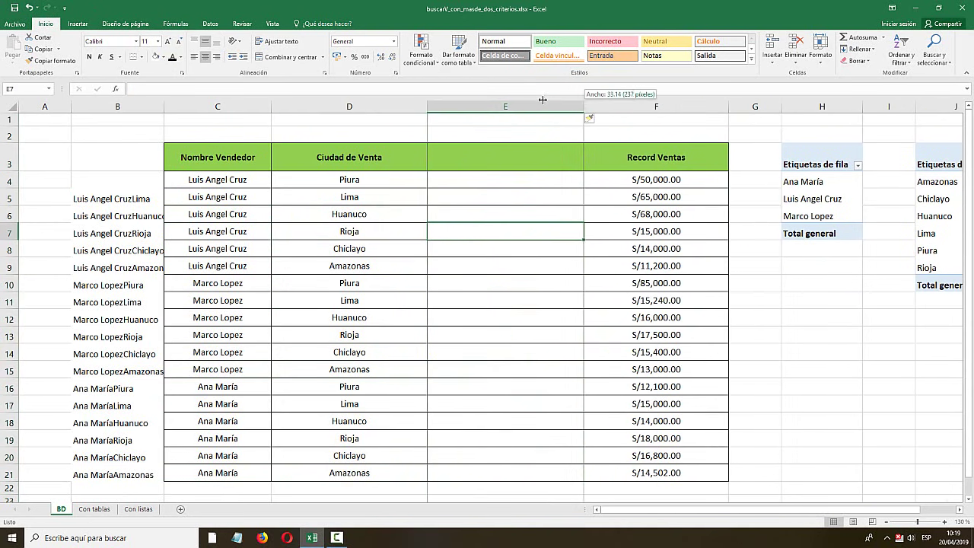
- Give the new column the Almacen header in E3
click(217, 156)
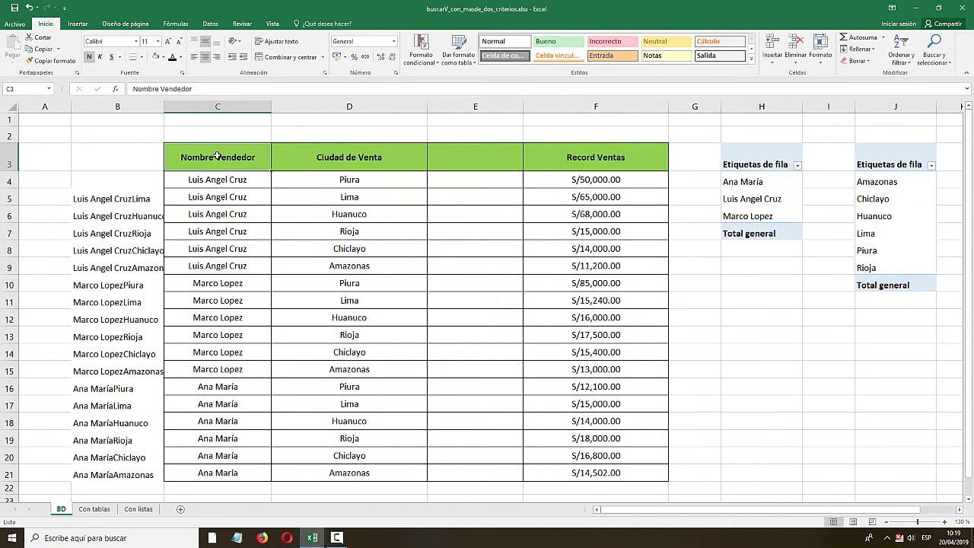
click(358, 155)
click(449, 162)
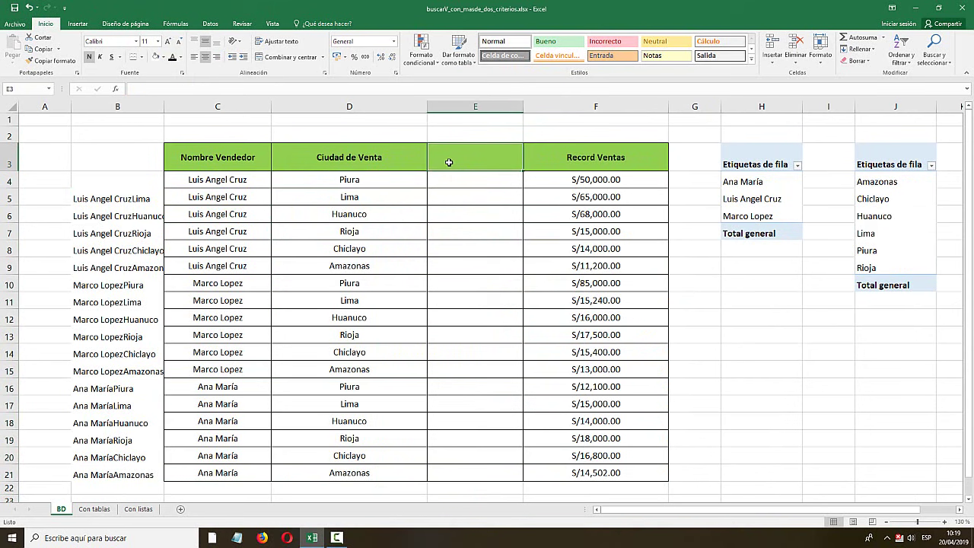
text(Alma)
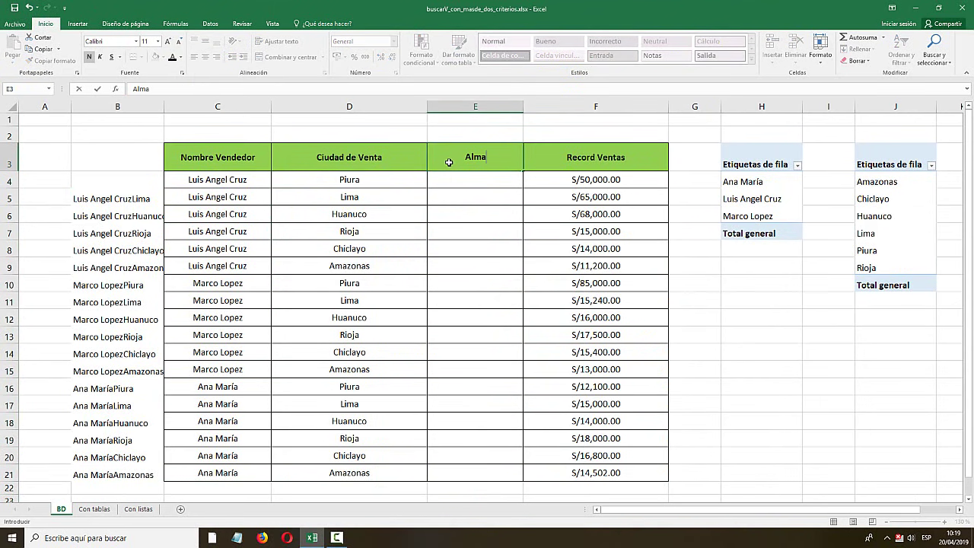
text(ecen)
key(Return)
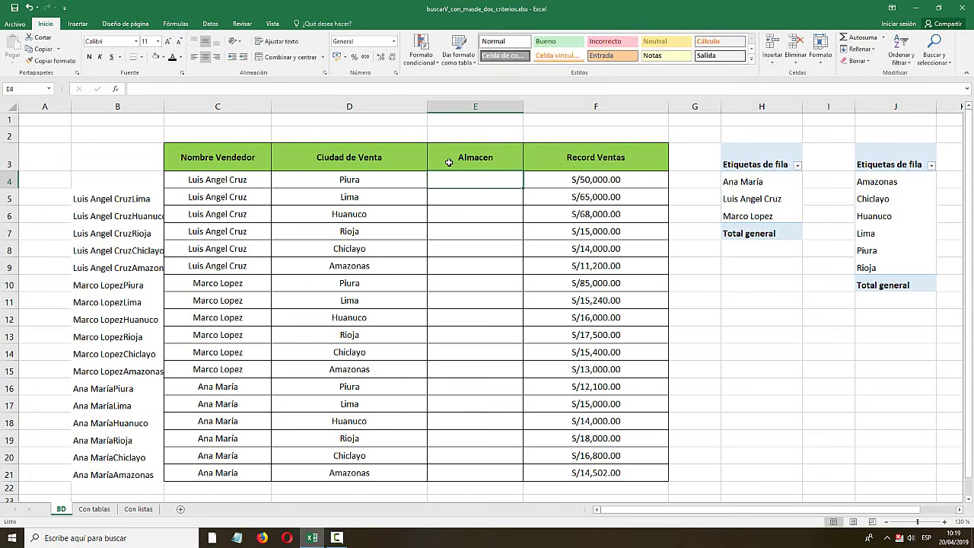
- Enter warehouse codes A, A, B, B, C, C in E4:E9
text(A)
key(Return)
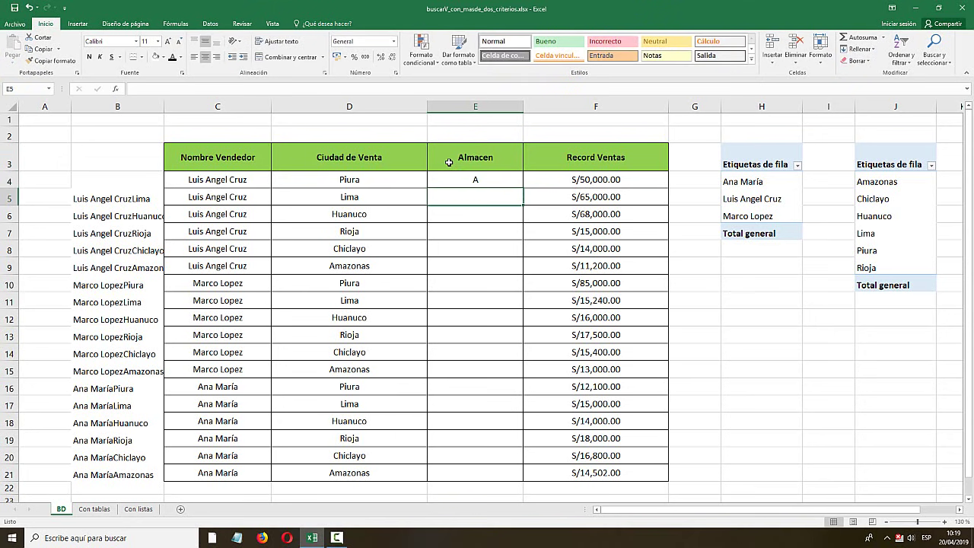
text(A)
key(Return)
text(V)
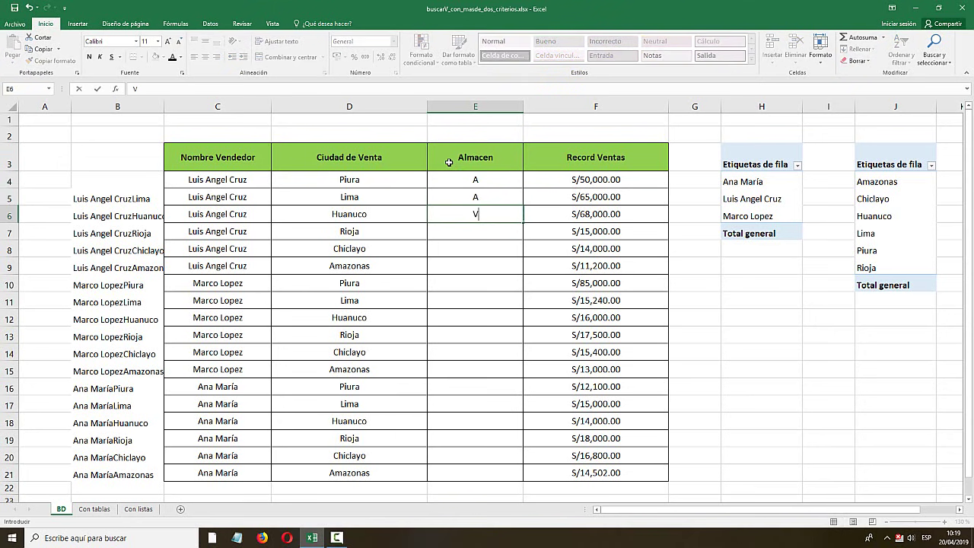
key(Return)
text(B)
key(Return)
text(C)
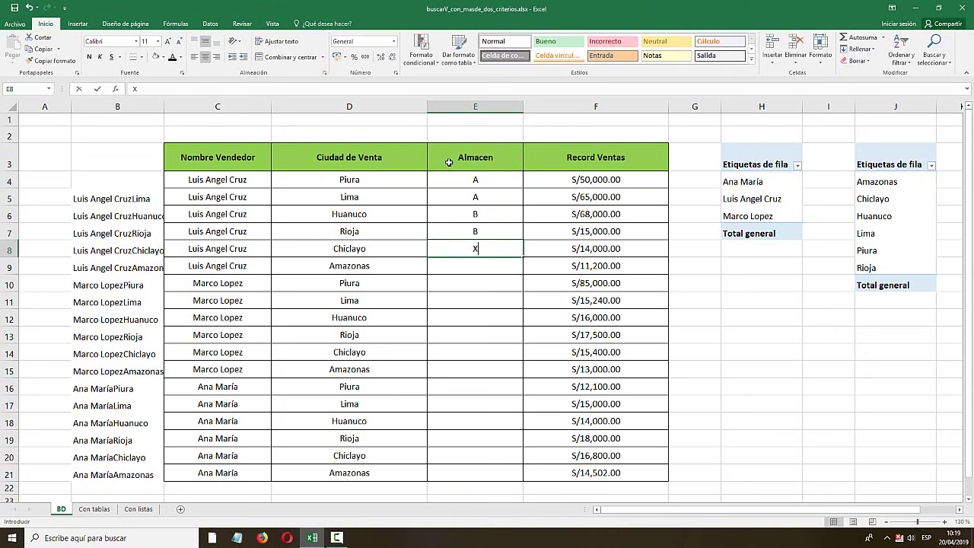
key(Return)
text(C)
key(Return)
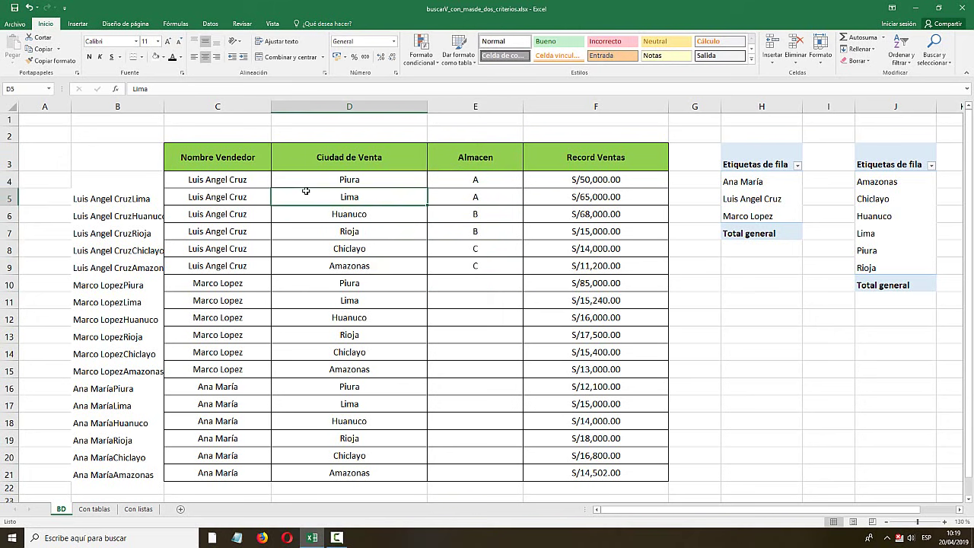
- Select the old key formulas in column B for clearing
click(220, 248)
drag(465, 182, 476, 265)
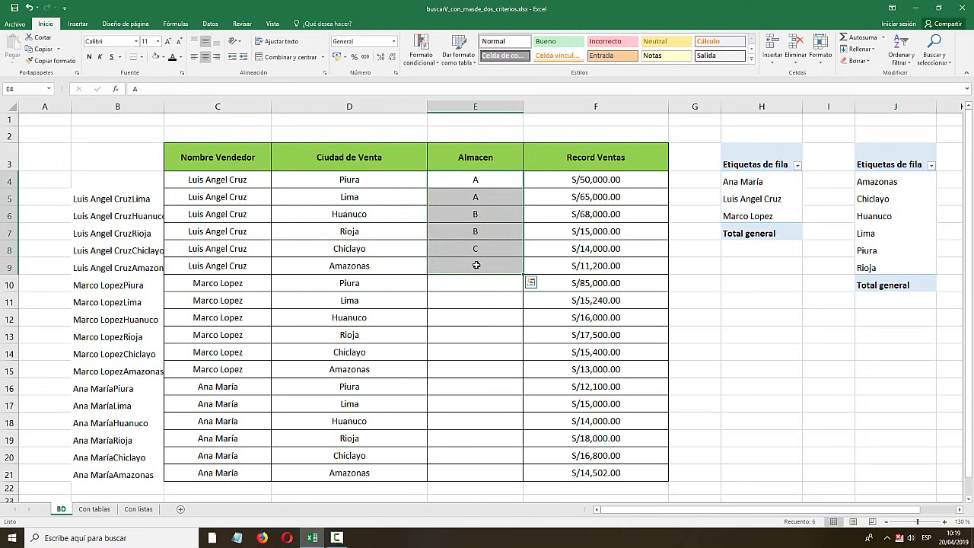
drag(124, 183, 131, 469)
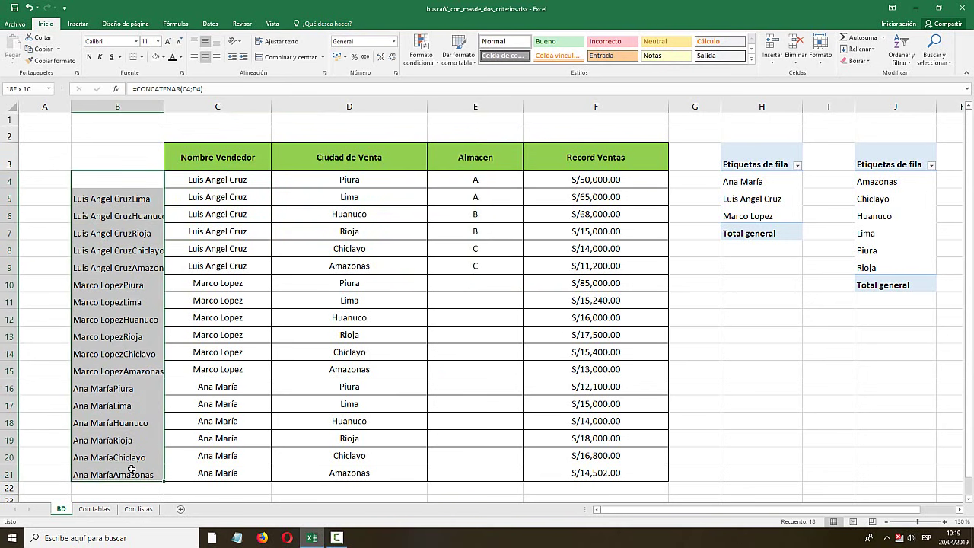
- Clear the old concatenated keys from column B, leaving B4 empty
key(Delete)
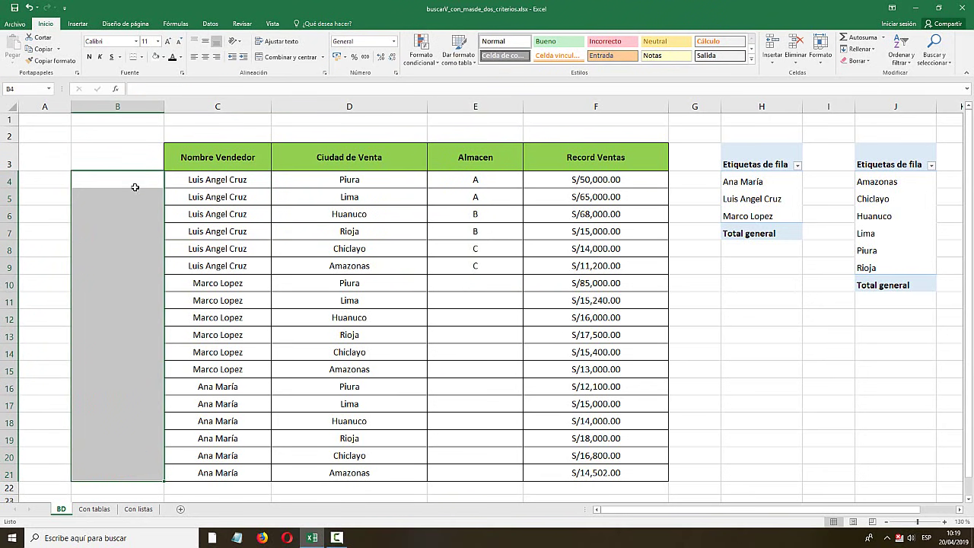
click(134, 184)
text(=CO)
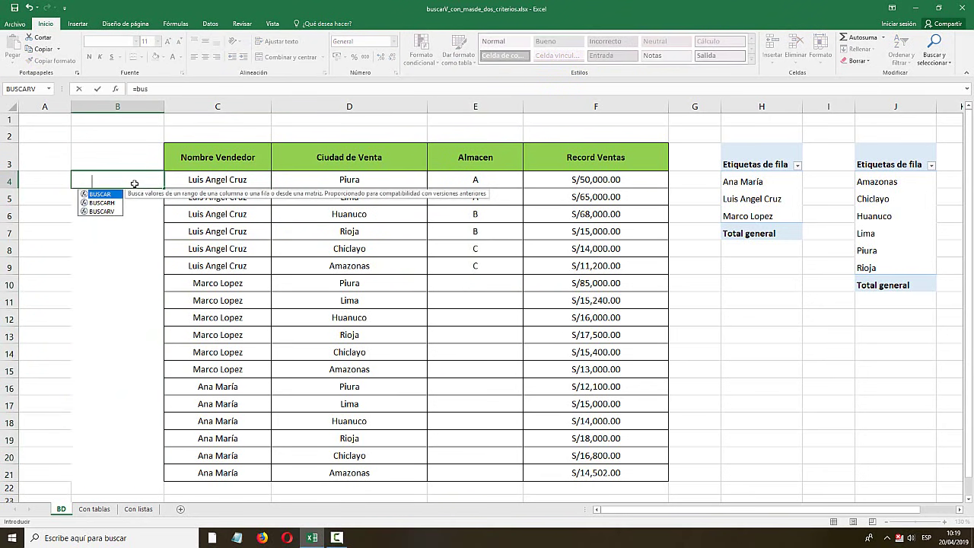
key(BackSpace)
key(BackSpace)
key(BackSpace)
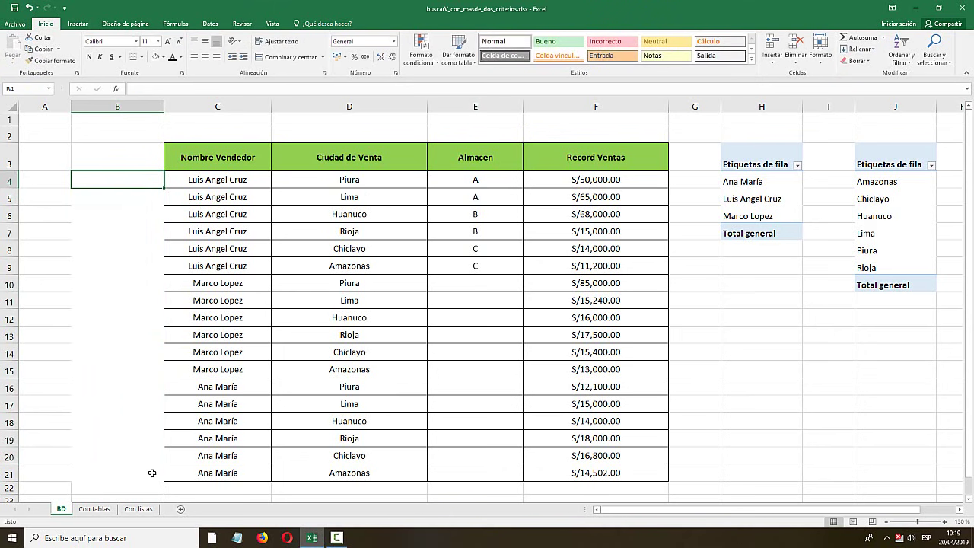
key(Return)
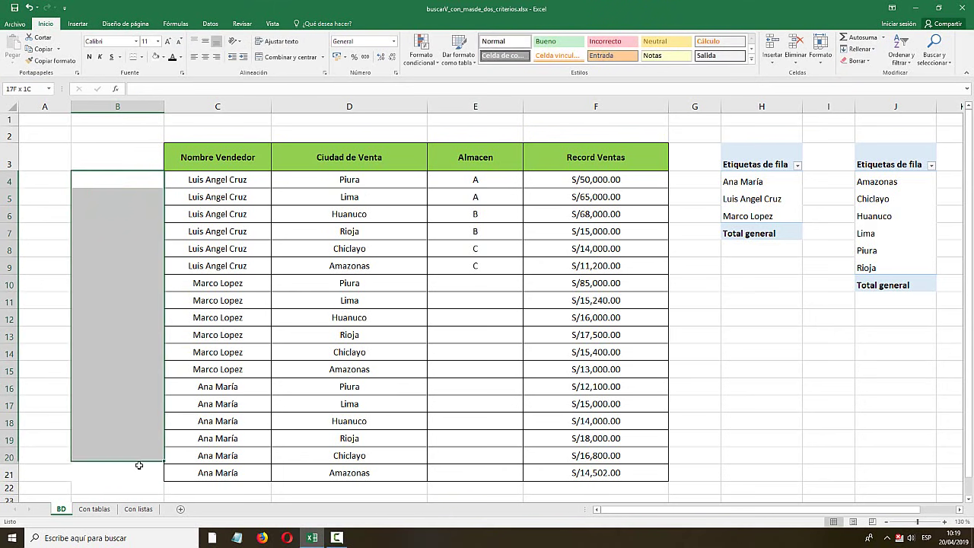
drag(137, 175, 133, 437)
click(121, 177)
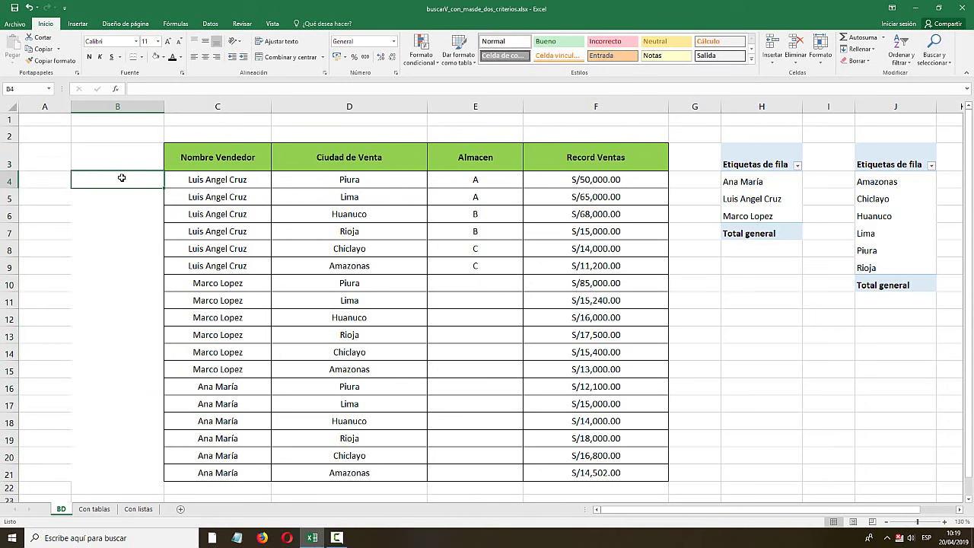
- Enter =CONCATENAR(C4;D4;E4) in B4 to join seller, city and Almacen
text(=con)
key(Down)
key(Tab)
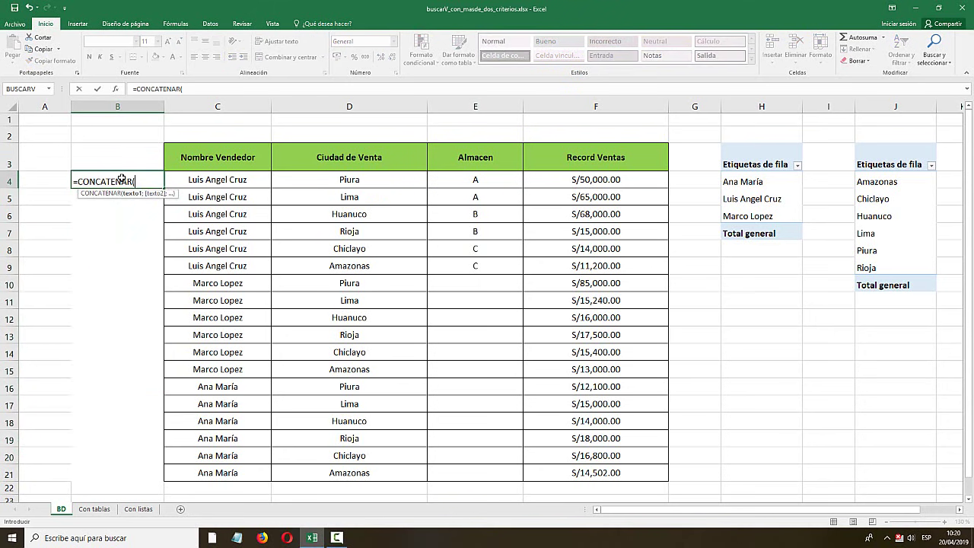
click(198, 180)
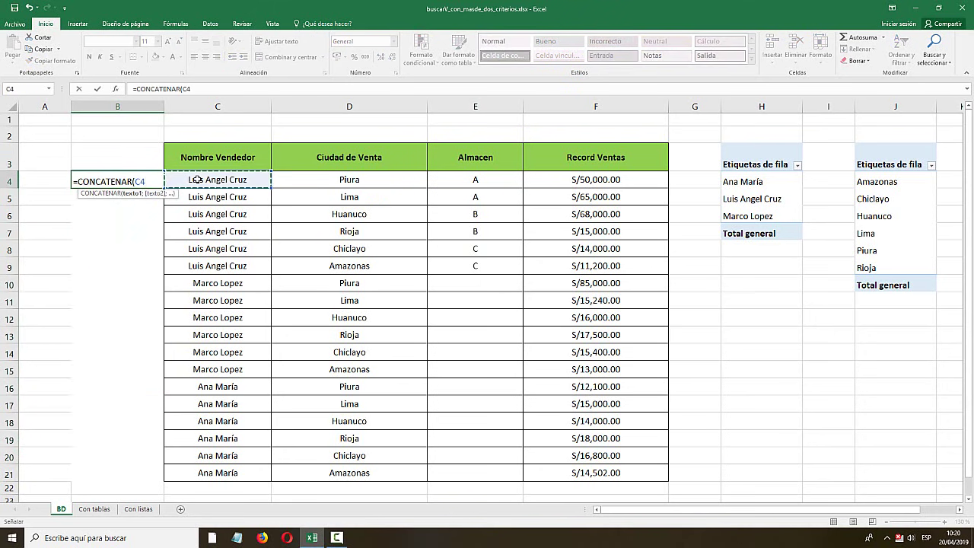
text(;)
click(301, 178)
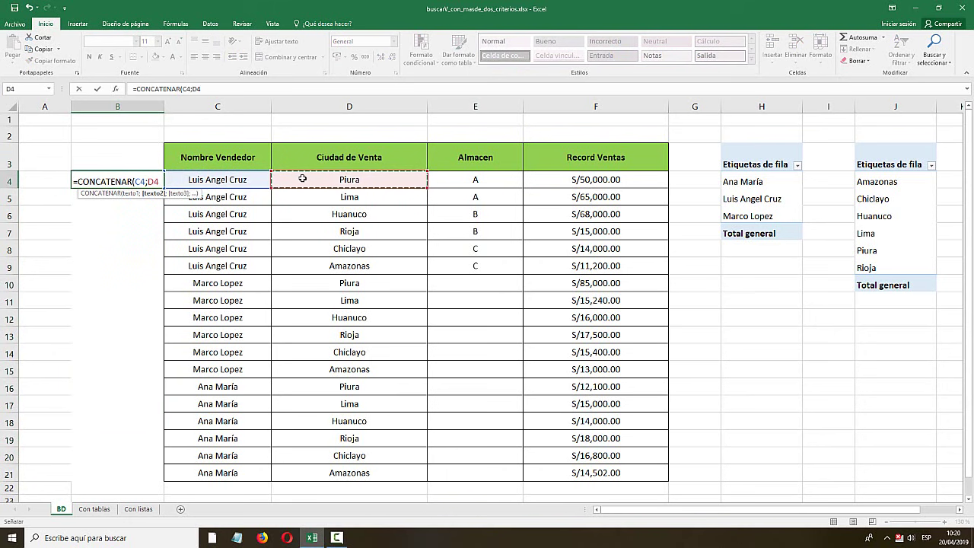
text(;)
click(437, 182)
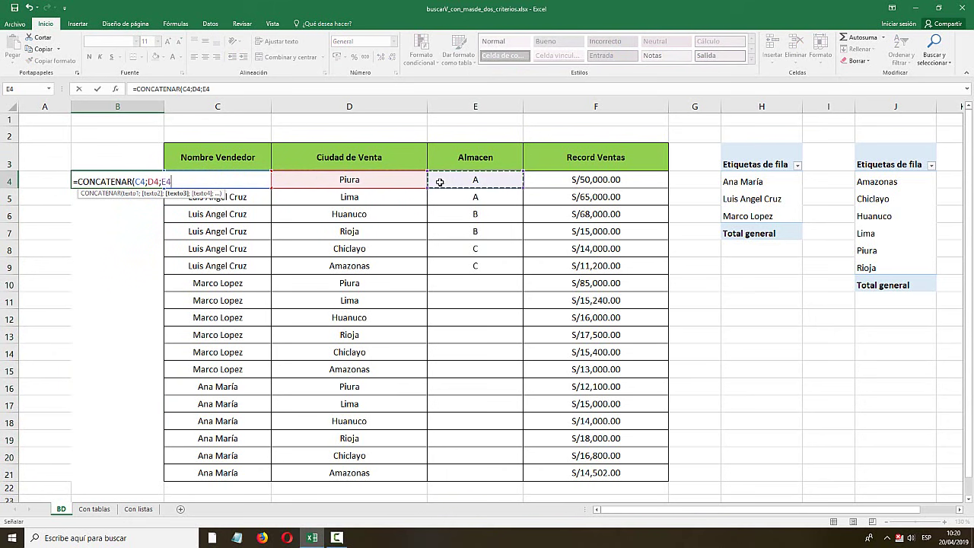
text())
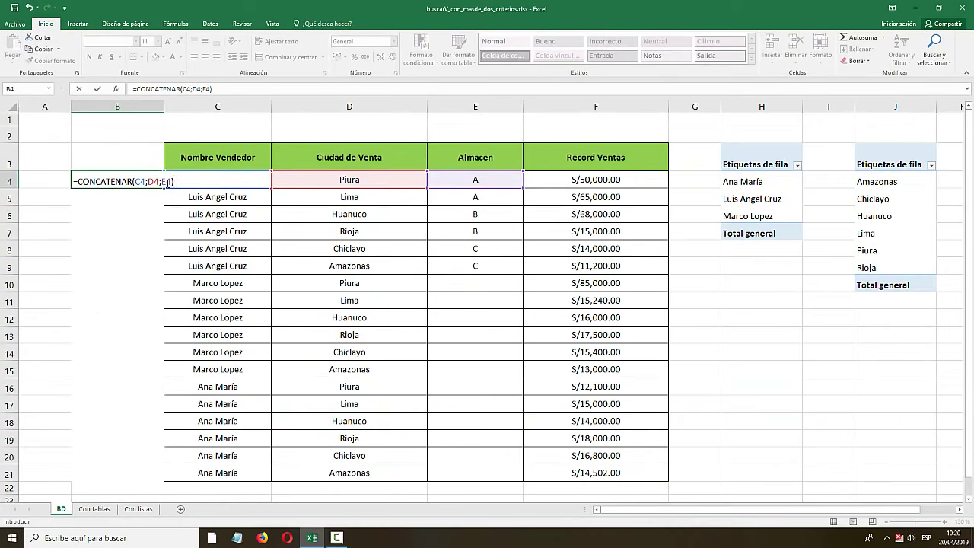
key(Return)
click(153, 182)
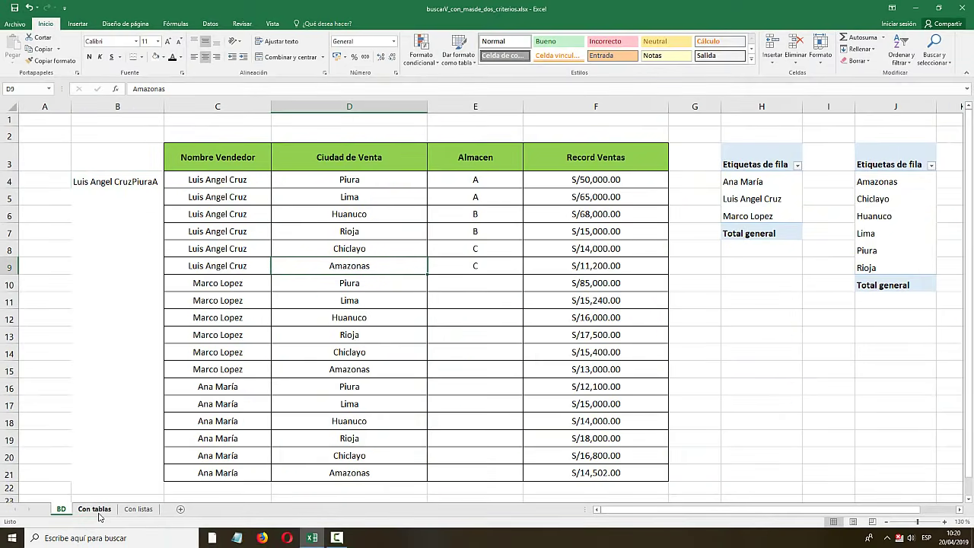
click(94, 508)
- On Con tablas, clear the #N/A results in E4:E7 and the old keys in B4:B7
click(592, 283)
drag(710, 203, 723, 309)
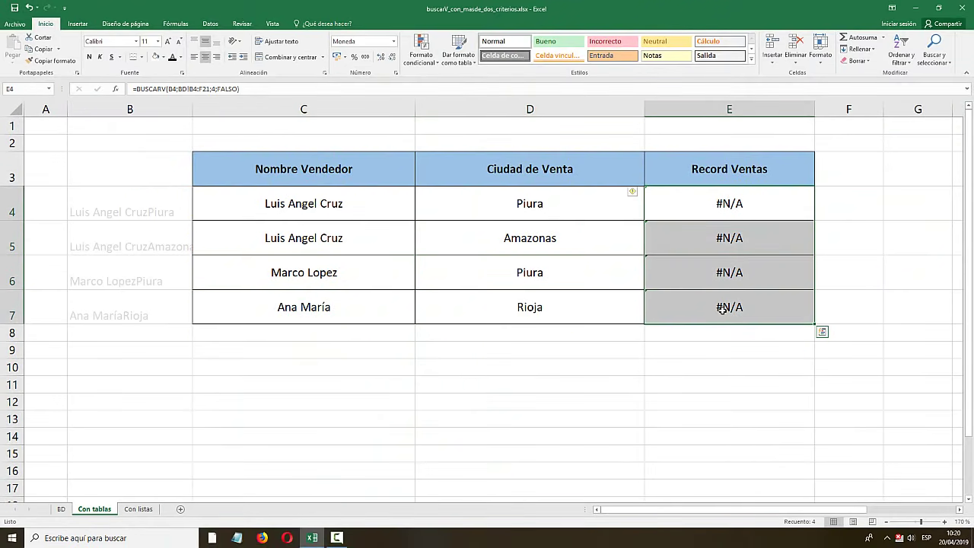
key(Delete)
drag(152, 199, 126, 315)
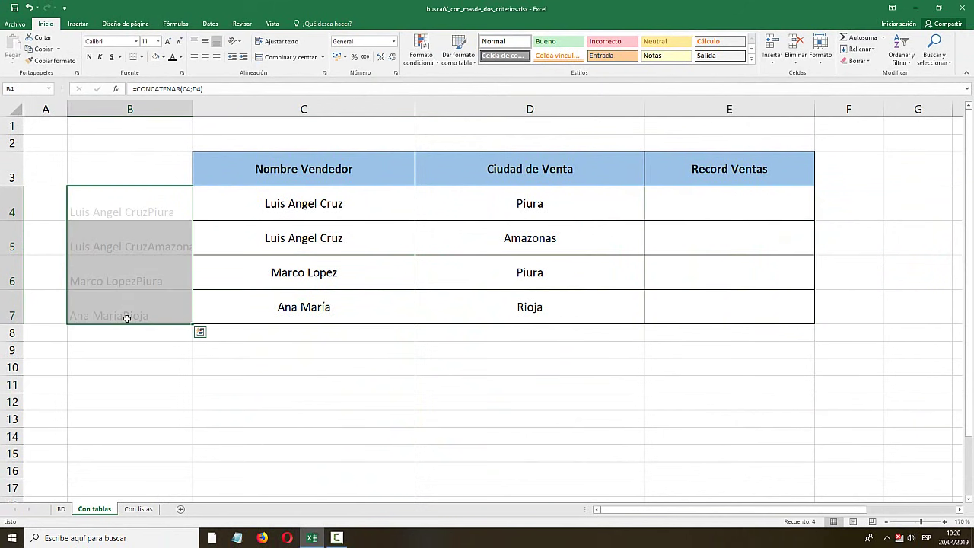
key(Delete)
- Start a CONCATENAR key in B4 from C4 and D4, then abandon it
click(114, 208)
text(=)
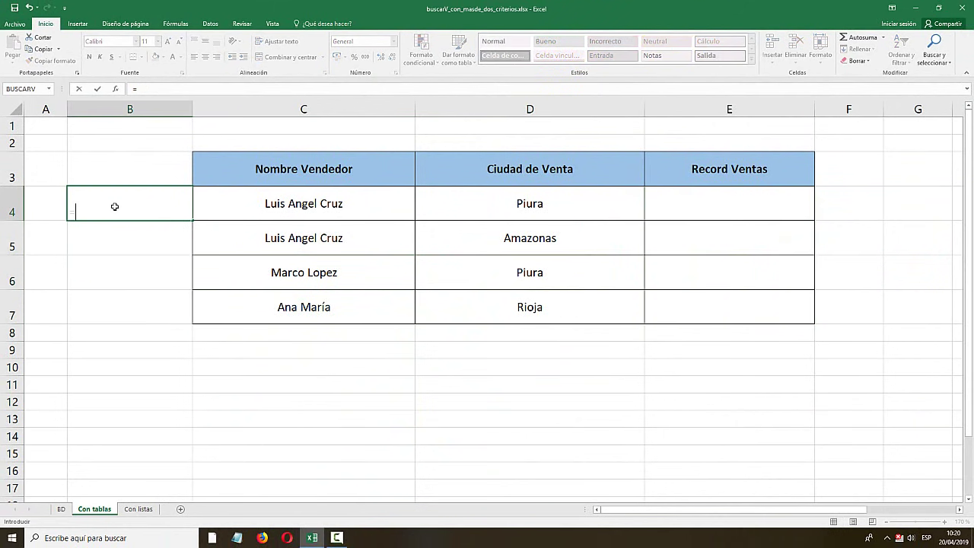
text(cont)
key(BackSpace)
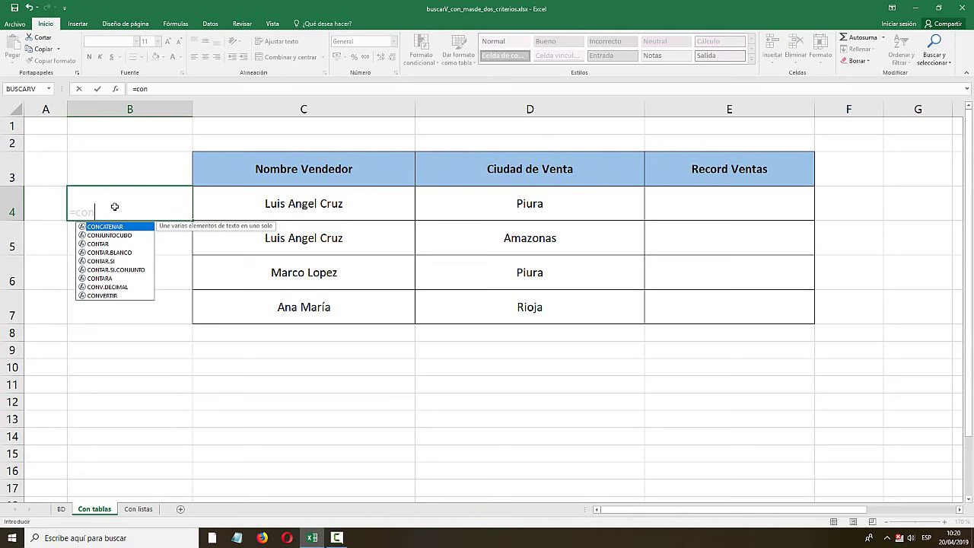
text(catenar()
click(274, 202)
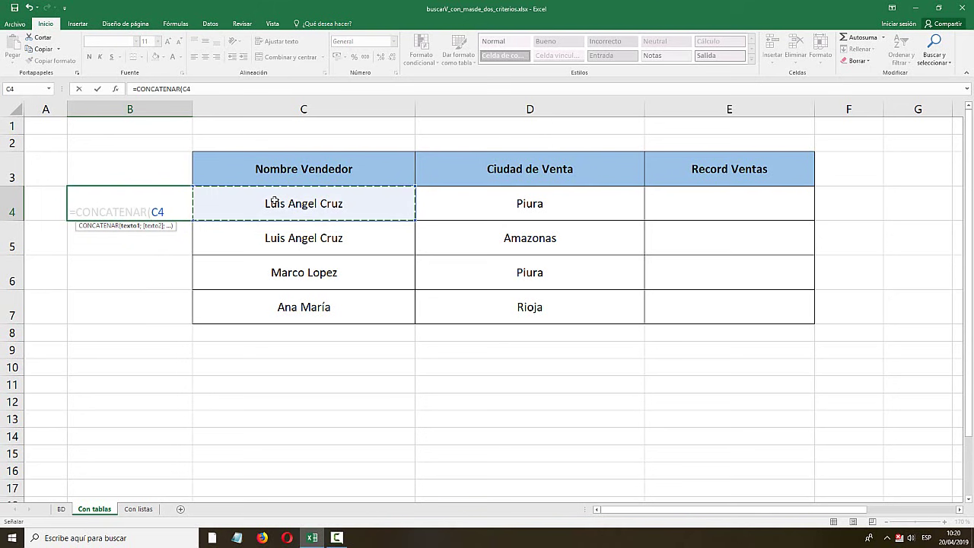
text(;)
click(540, 200)
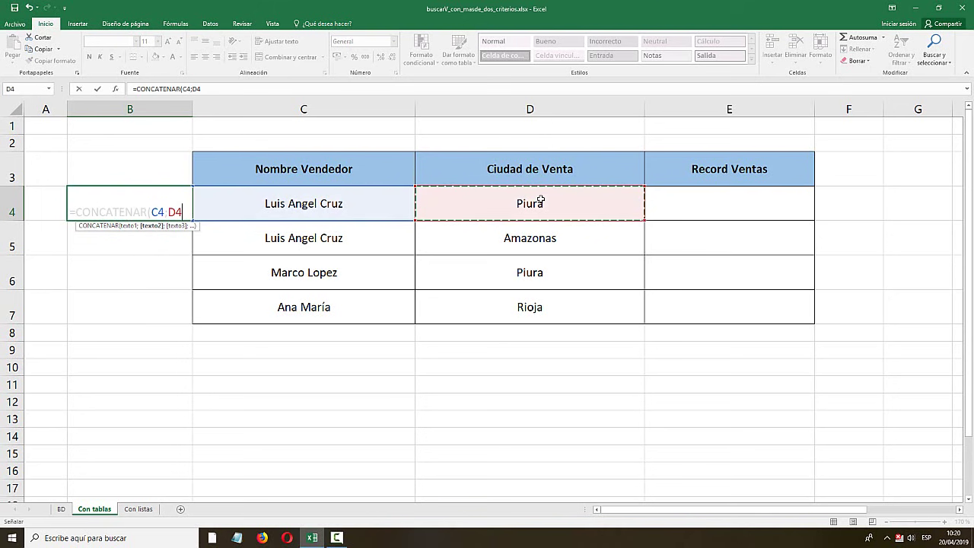
key(Escape)
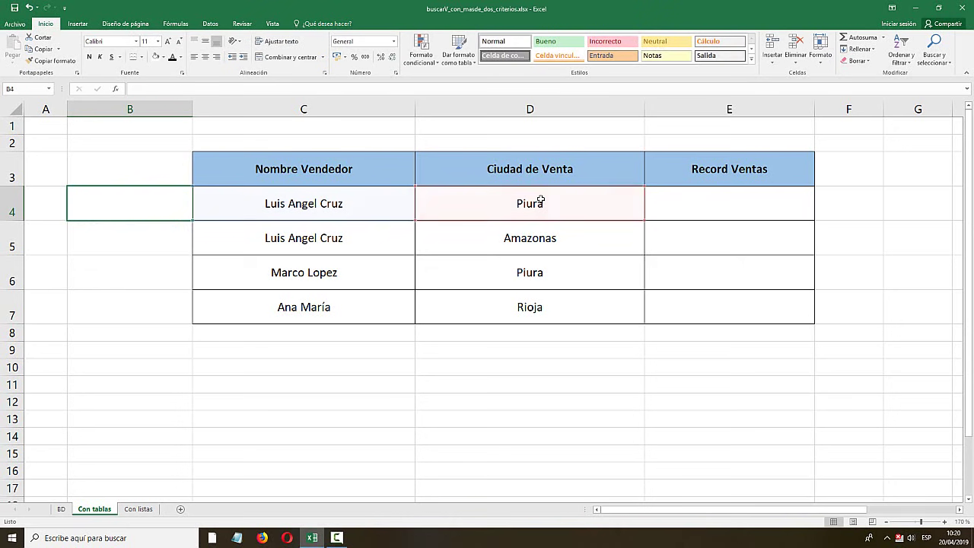
- Insert a blank column E before Record Ventas
right_click(679, 114)
click(702, 182)
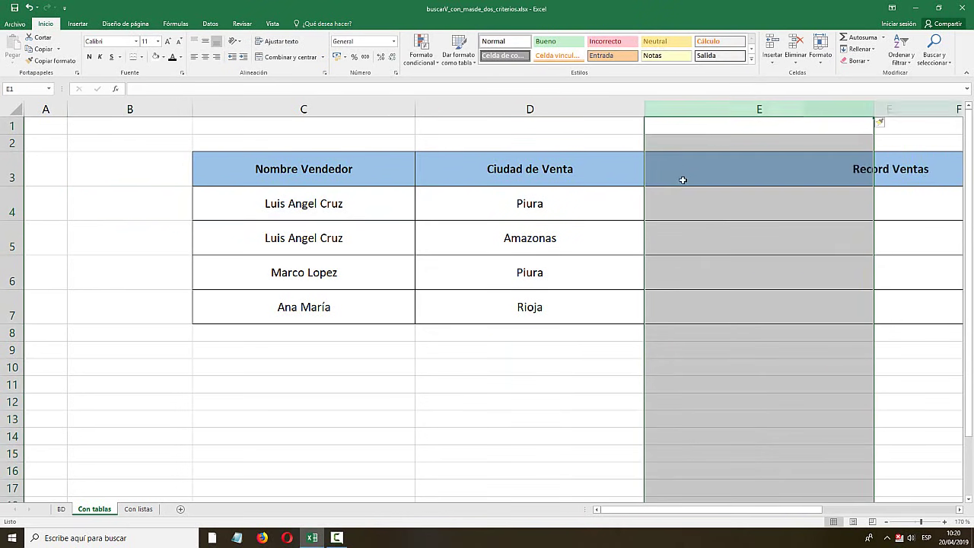
click(677, 167)
- Label E3 as Almacen and narrow the Almacen and Record Ventas columns
text(Almacen)
key(Return)
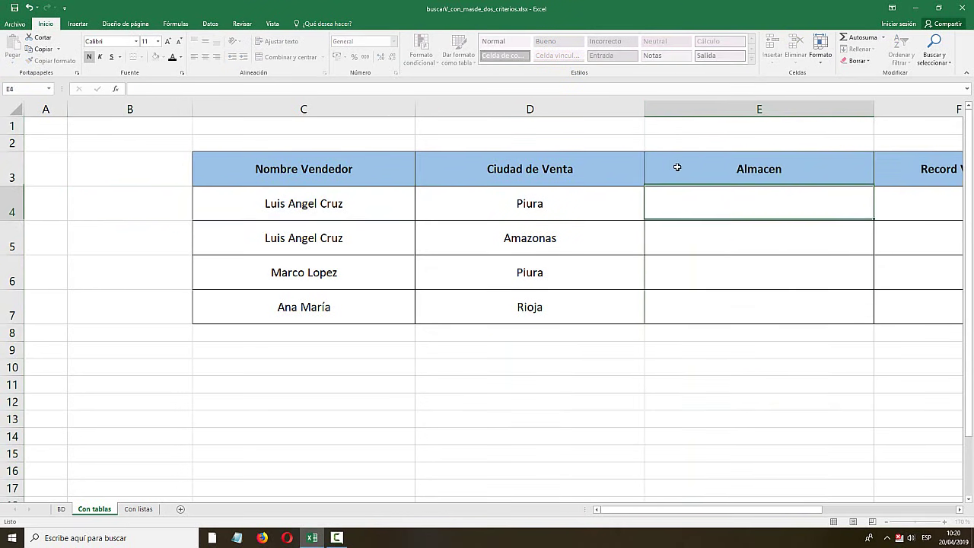
drag(874, 109, 753, 109)
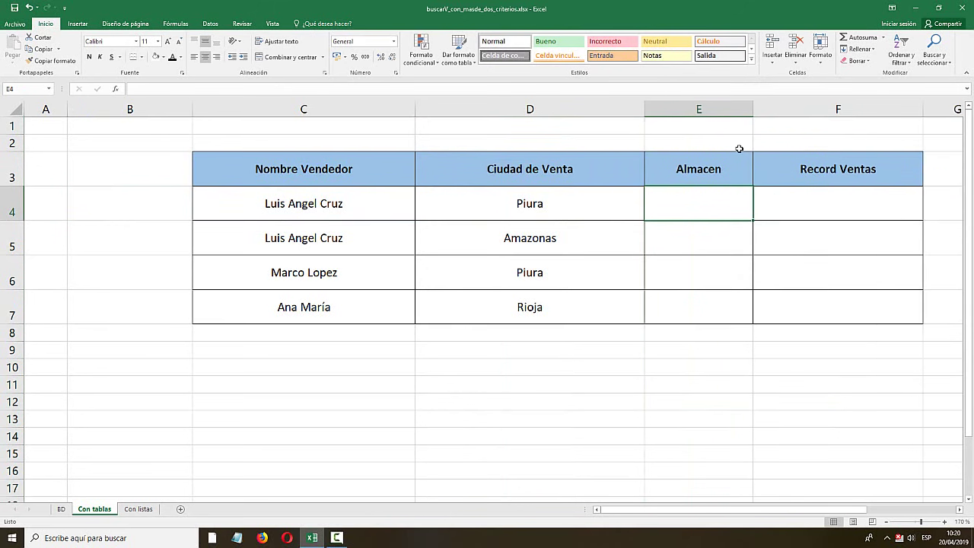
drag(918, 109, 876, 109)
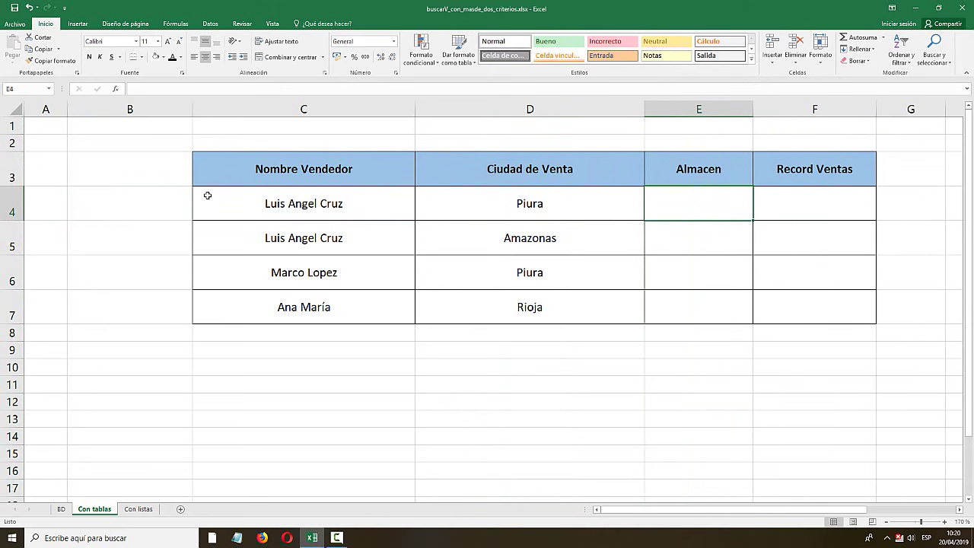
- Enter =CONCATENAR(C4;D4;E4) in B4 as the three-part lookup key
click(139, 177)
click(143, 202)
text(=co)
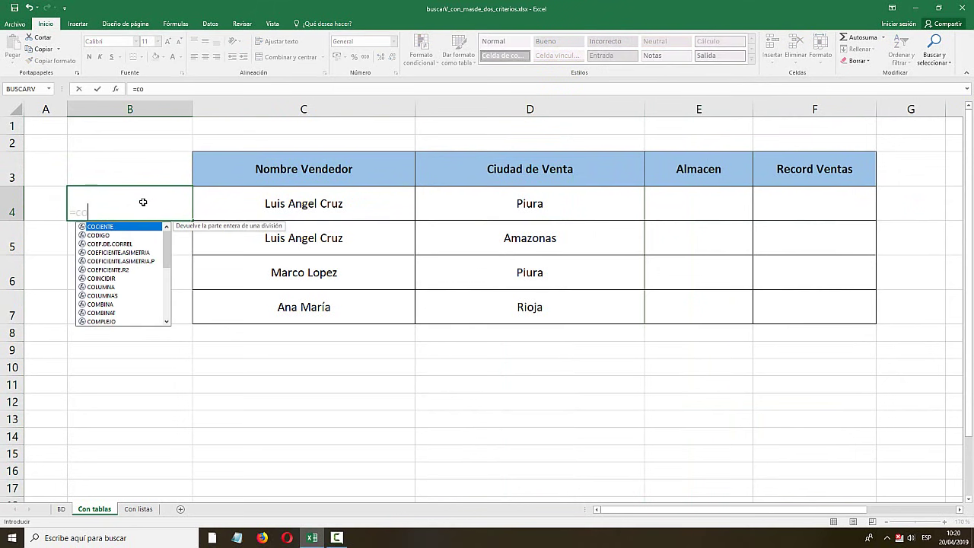
text(nc)
key(Tab)
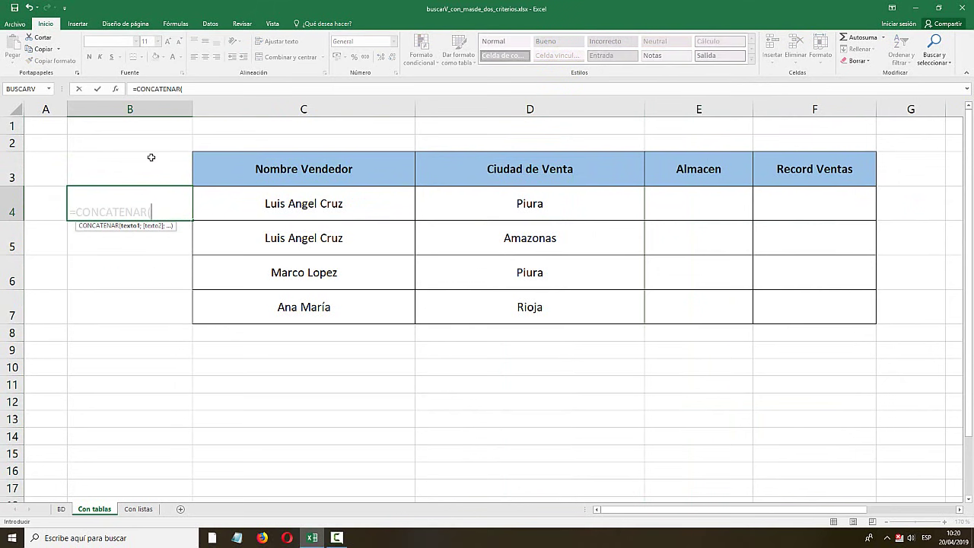
click(321, 209)
text(;)
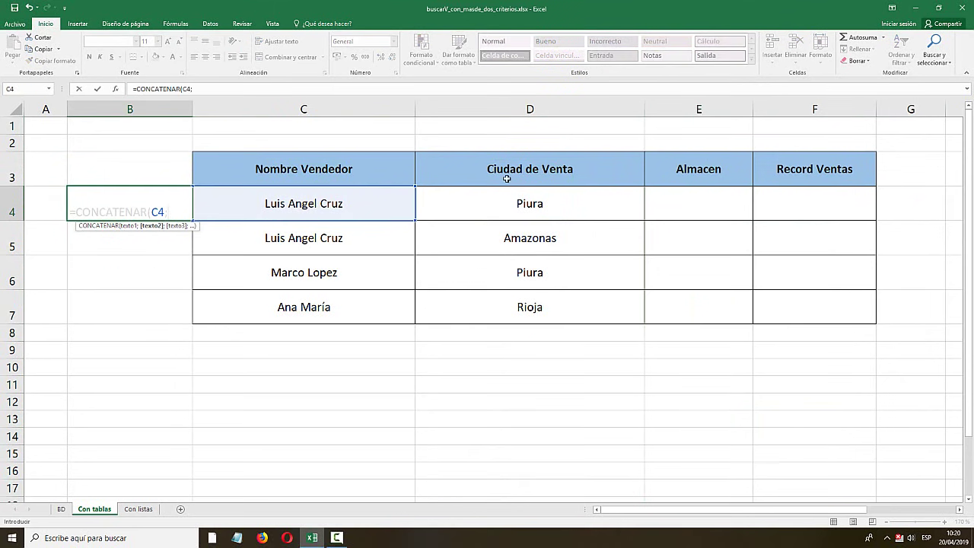
click(540, 188)
text(;)
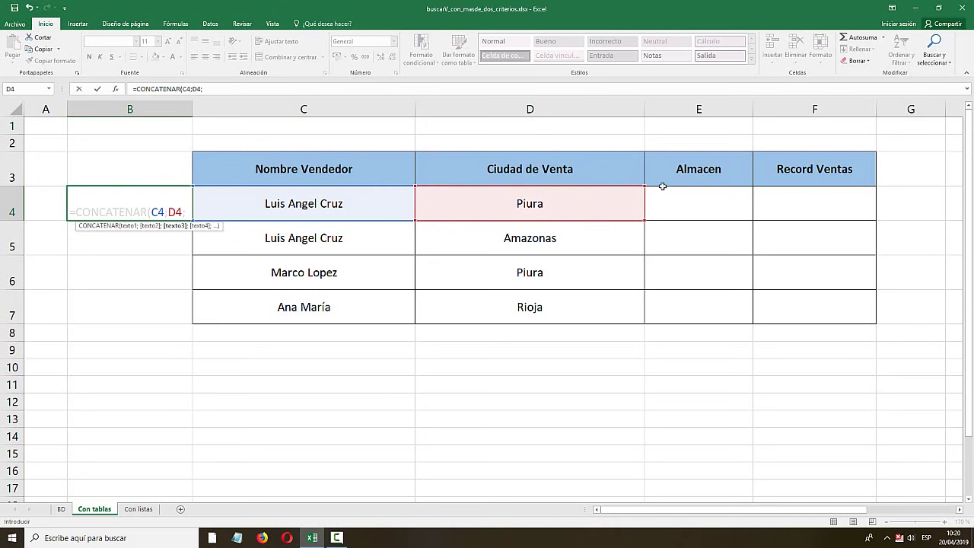
click(717, 206)
key(Return)
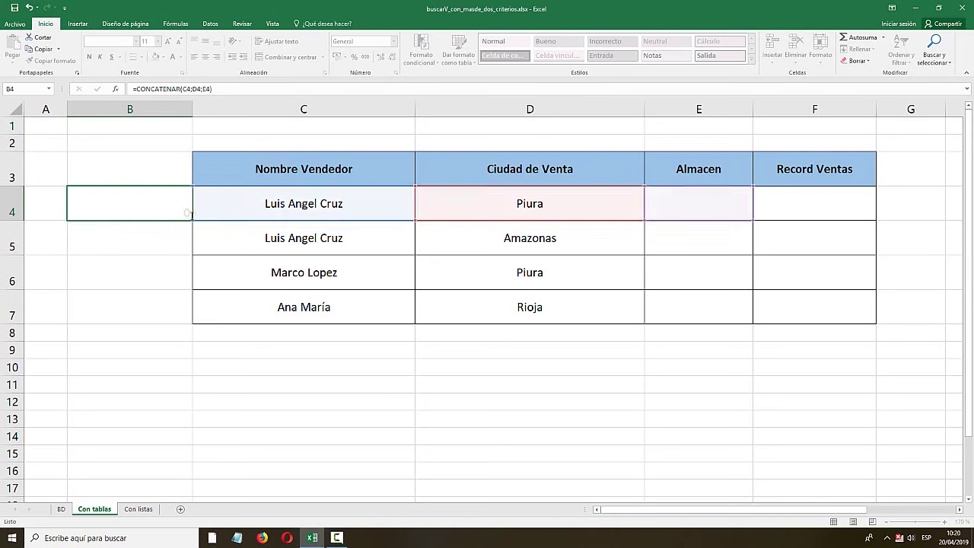
- Enter warehouse codes A, B, A, A in E4:E7
click(718, 201)
text(A)
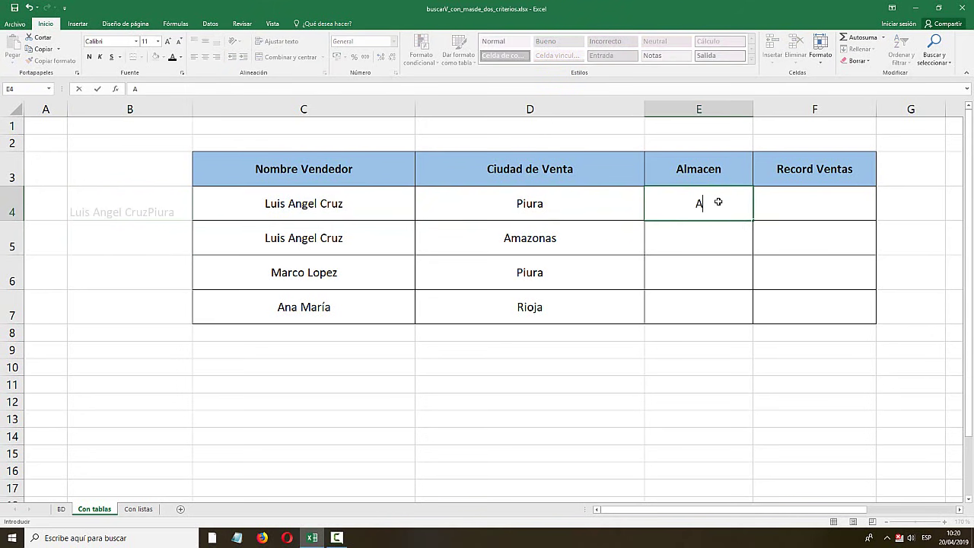
key(Return)
text(B)
key(Return)
text(A)
key(Return)
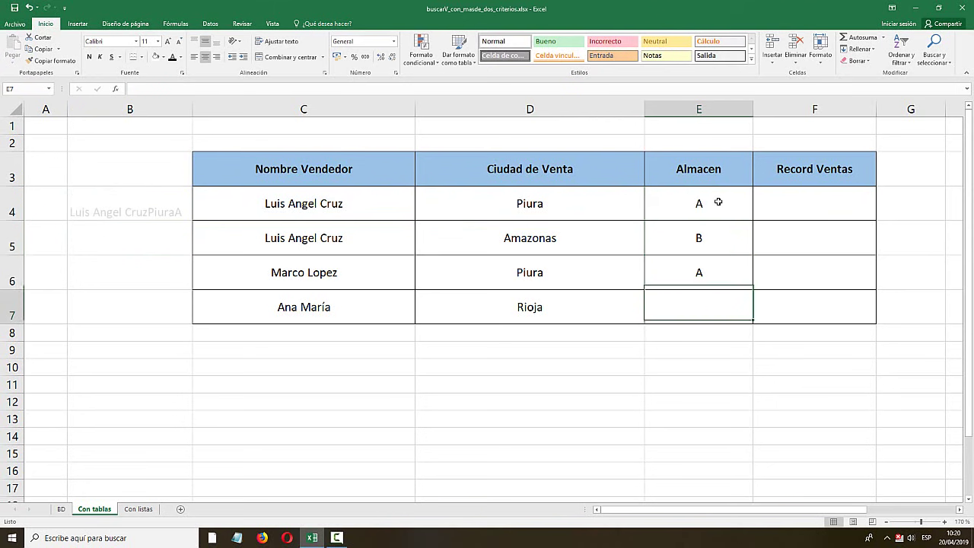
text(A)
key(Return)
- Copy the B4 key formula down to B7
click(132, 210)
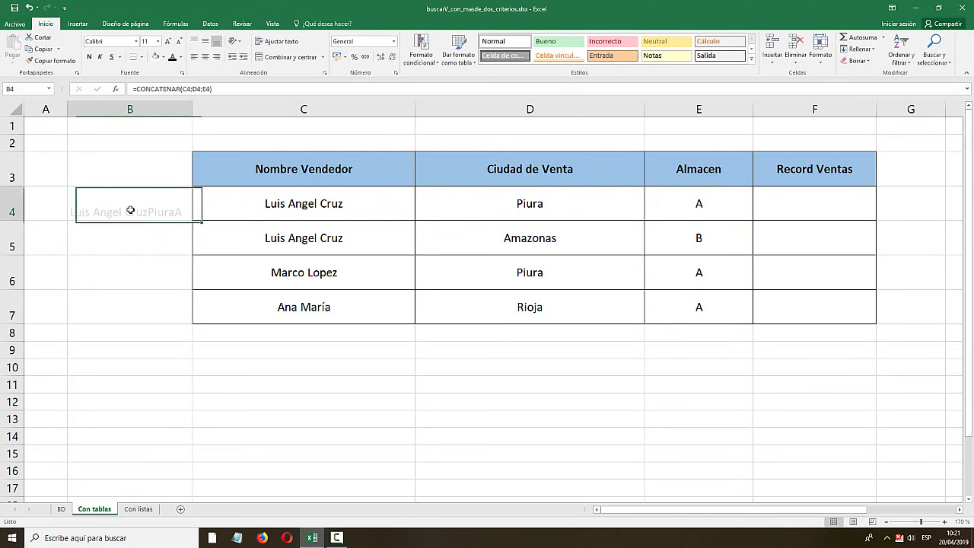
drag(192, 220, 189, 312)
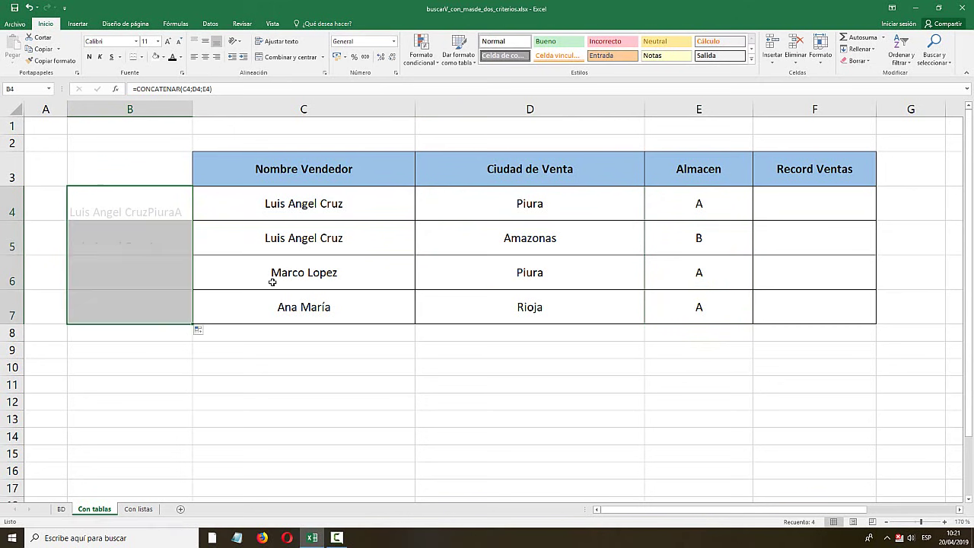
click(320, 201)
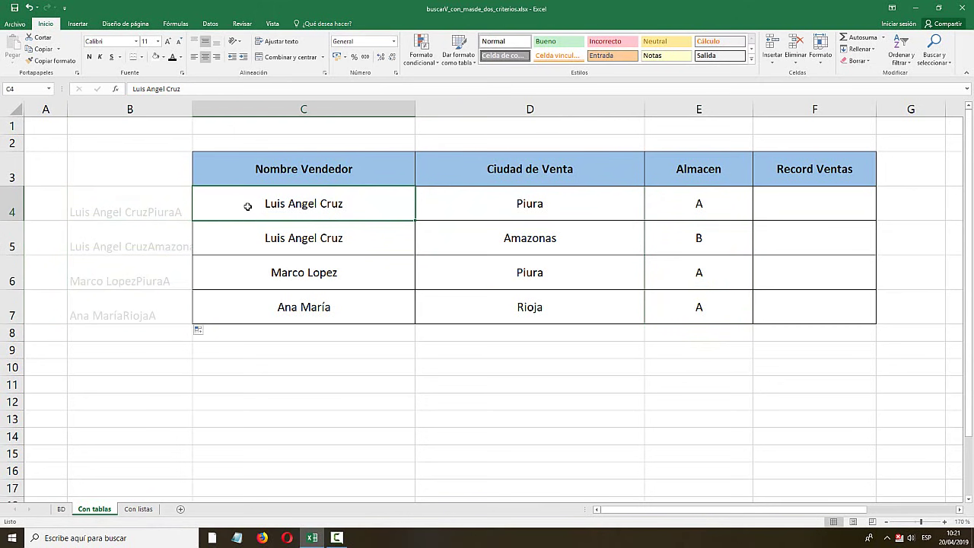
click(61, 508)
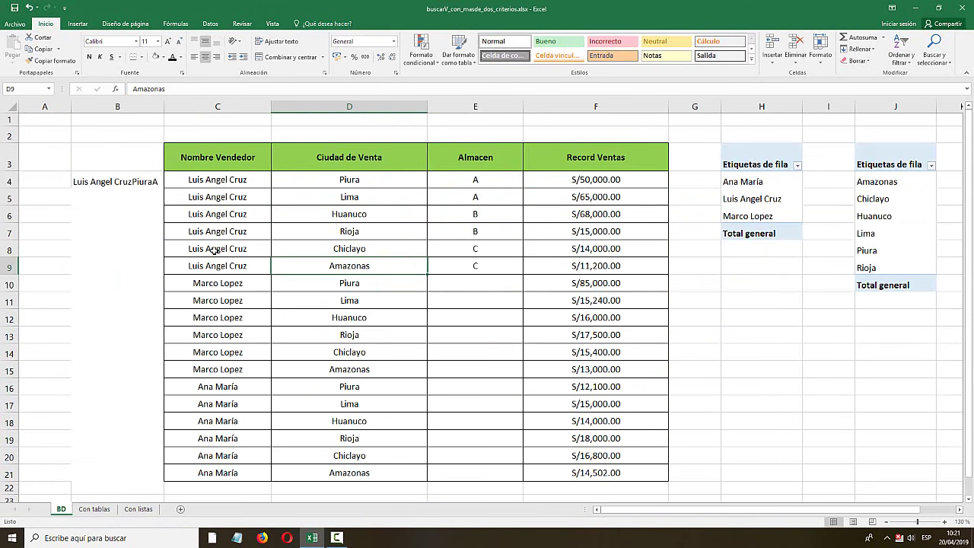
- Fill the BD key formula from B4 down to B21
click(120, 263)
key(Up)
click(156, 186)
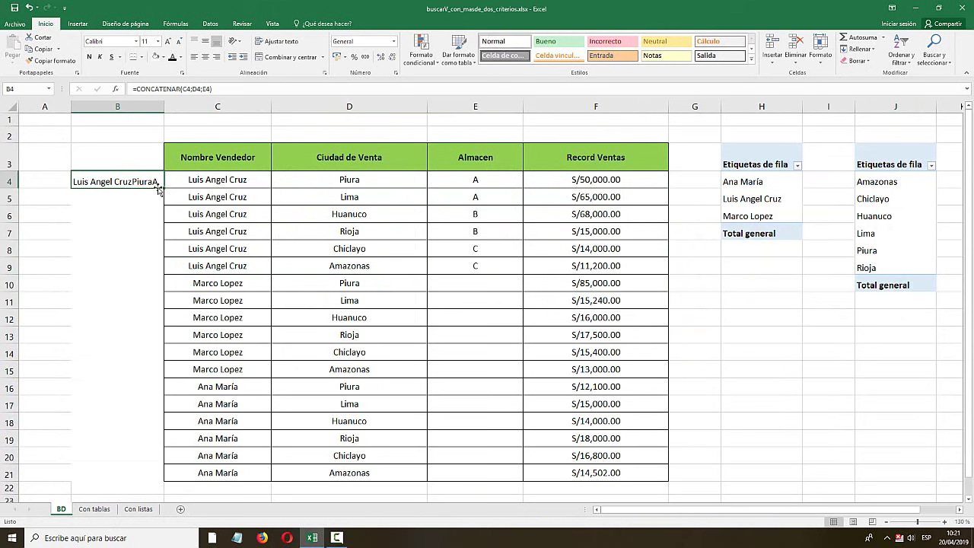
drag(164, 189, 183, 468)
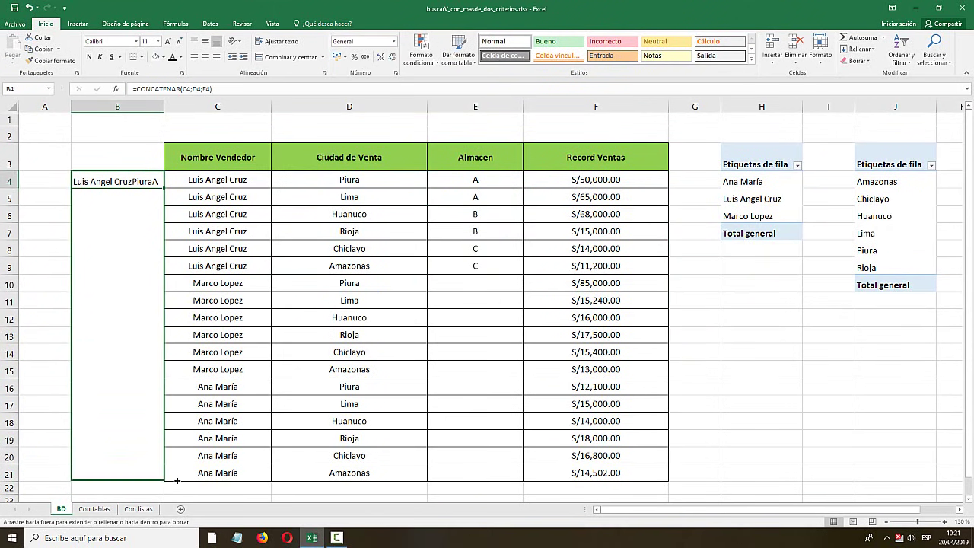
click(94, 508)
click(500, 233)
click(803, 191)
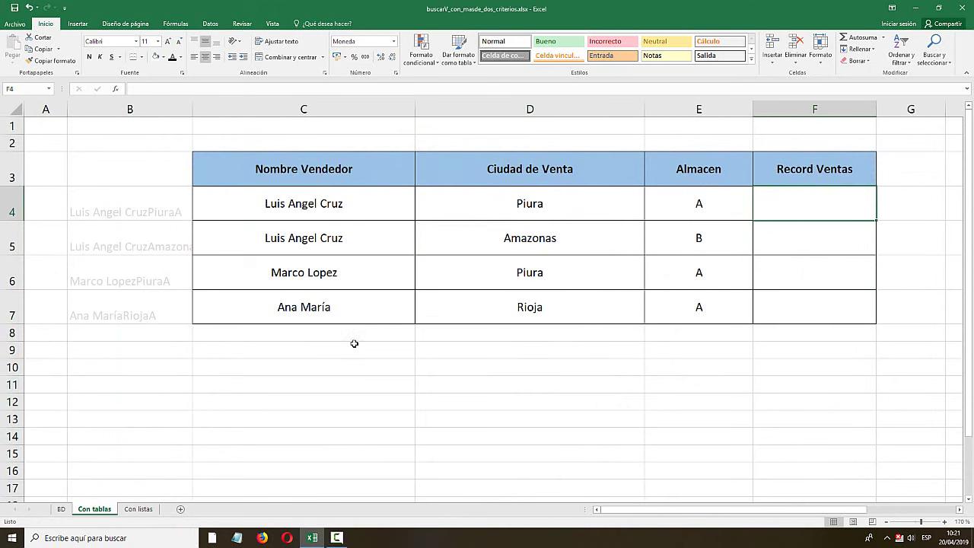
click(61, 508)
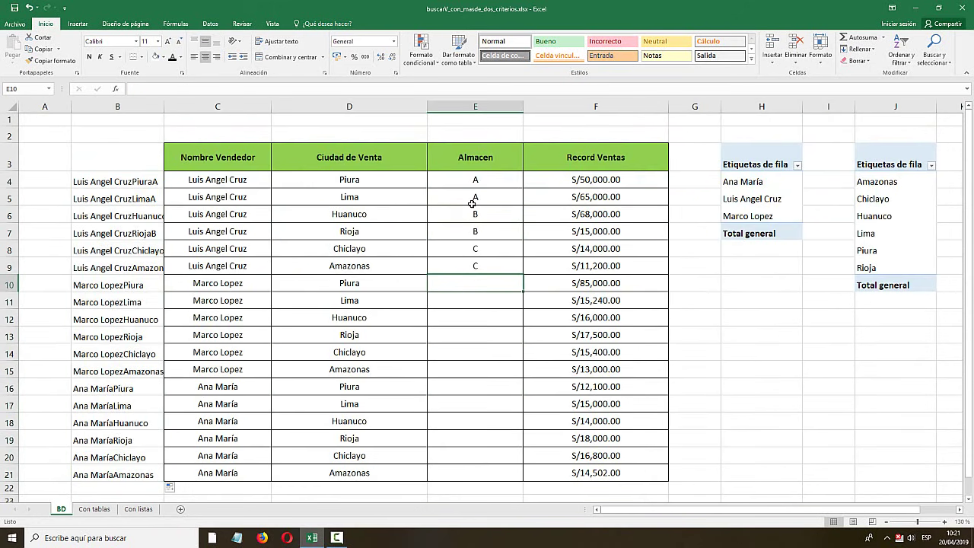
- Copy the A, A, B, B, C, C codes from E4:E9 into E10 and E16
drag(480, 179, 484, 266)
key(ctrl+c)
click(491, 283)
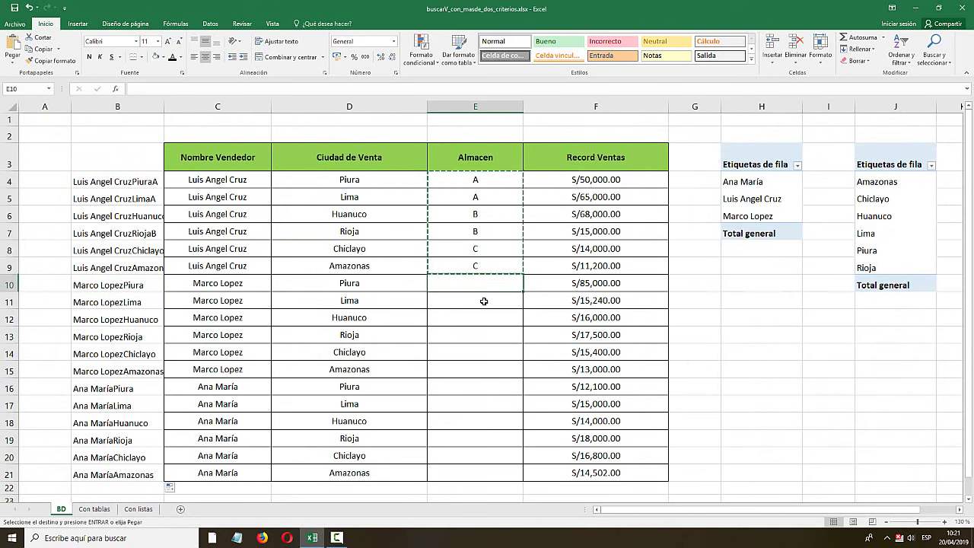
key(ctrl+v)
click(476, 383)
key(ctrl+v)
scroll(499, 414, down, 1)
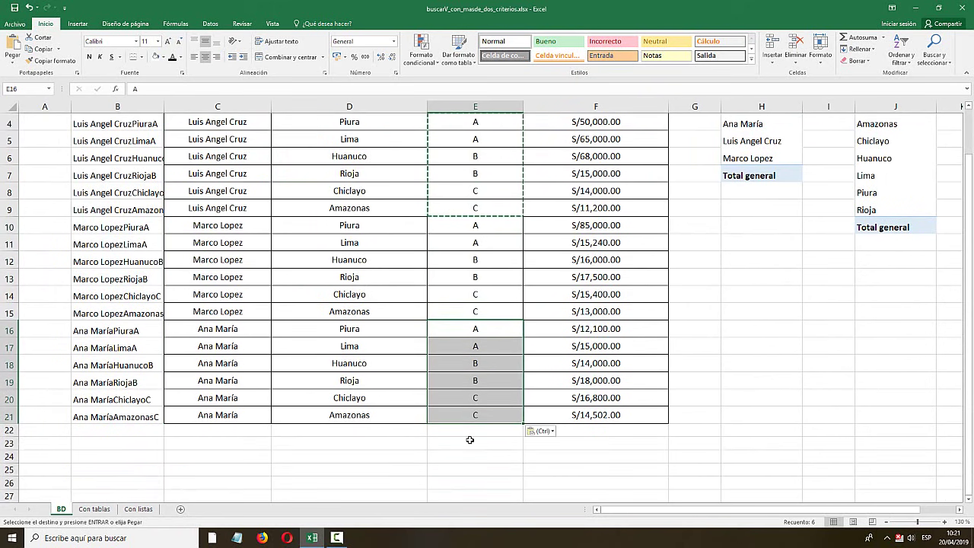
key(Escape)
scroll(273, 326, up, 1)
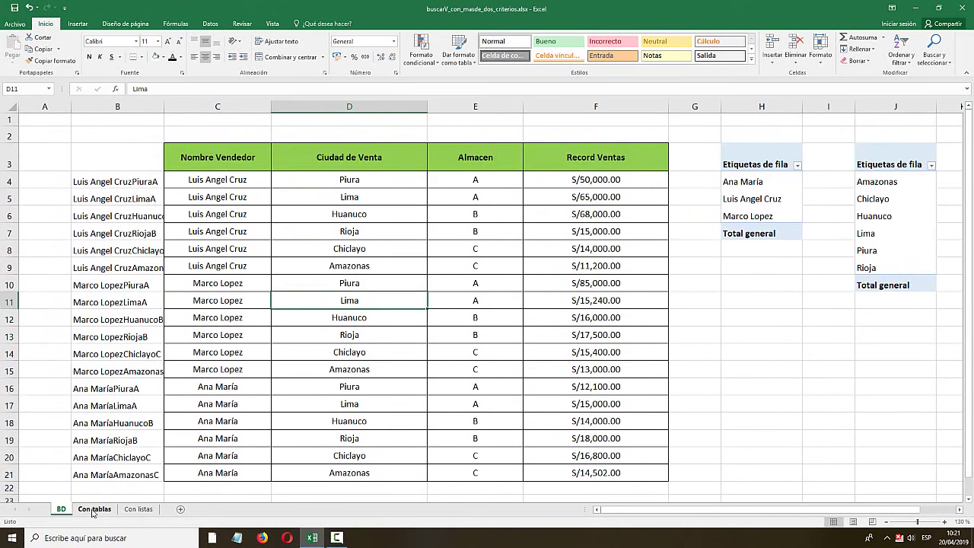
click(94, 509)
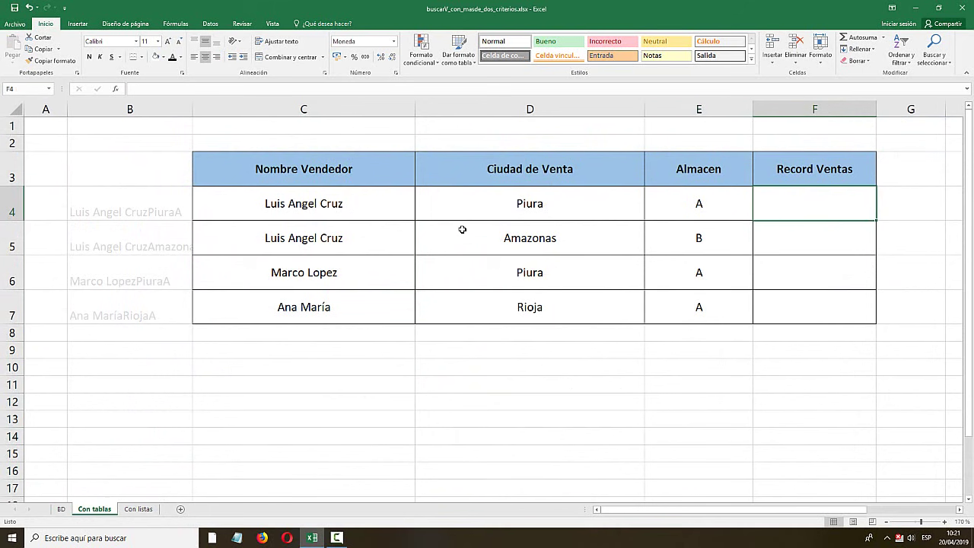
- Enter =BUSCARV(B4;BD!B3:F21;5;FALSO) in F4, returning S/50,000.00
text(=buscar)
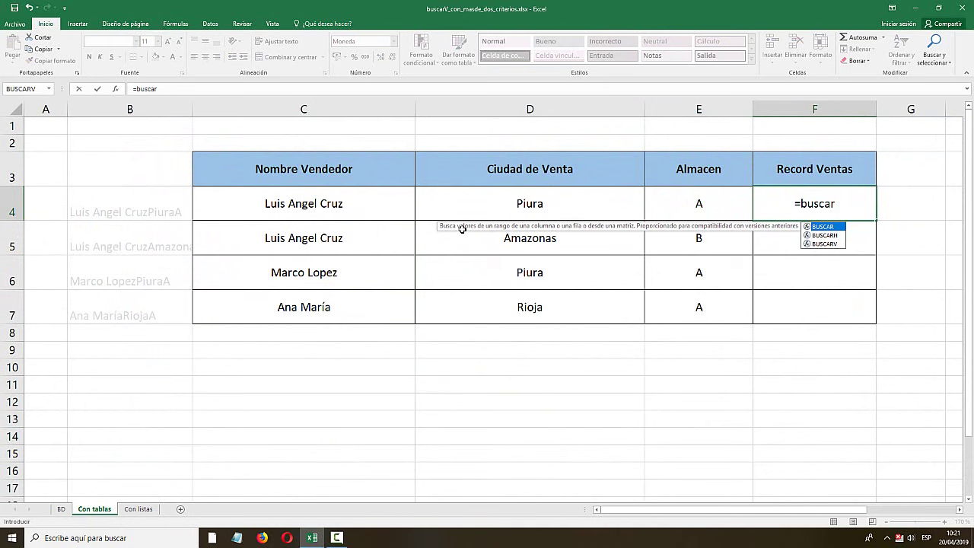
text(v)
key(Tab)
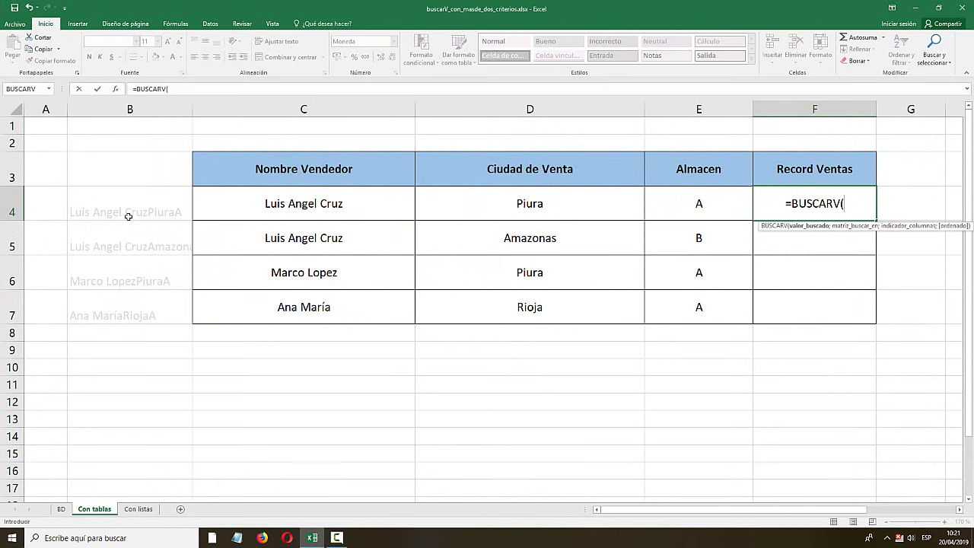
click(134, 211)
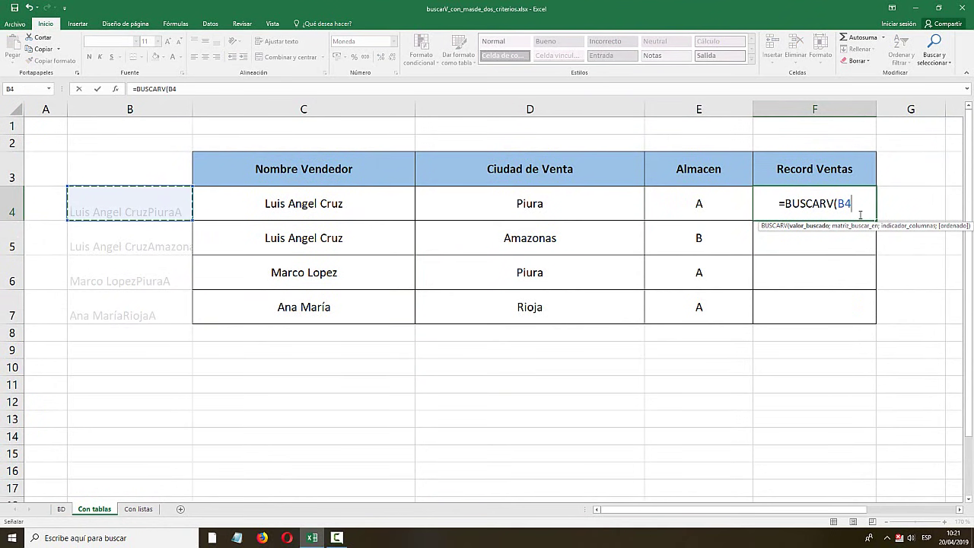
text(;)
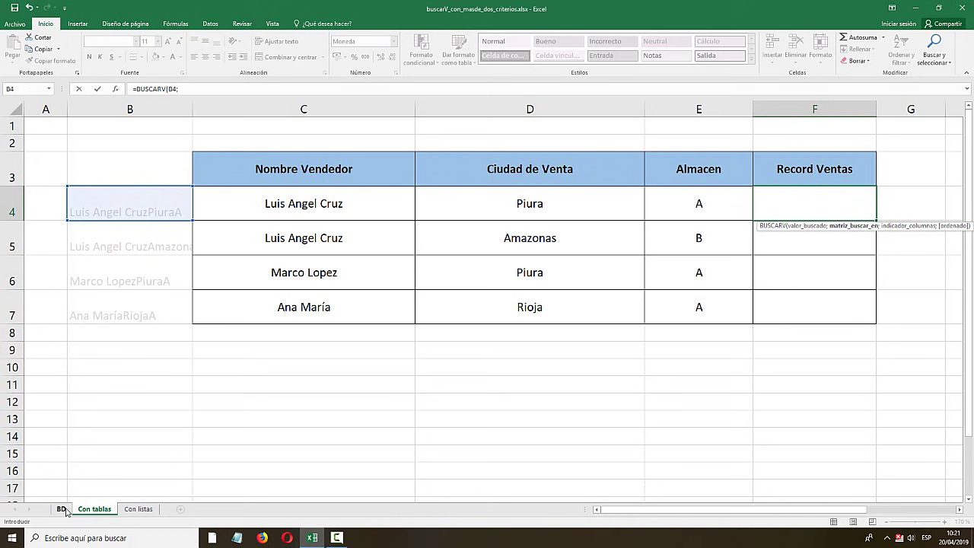
click(61, 508)
drag(124, 163, 576, 472)
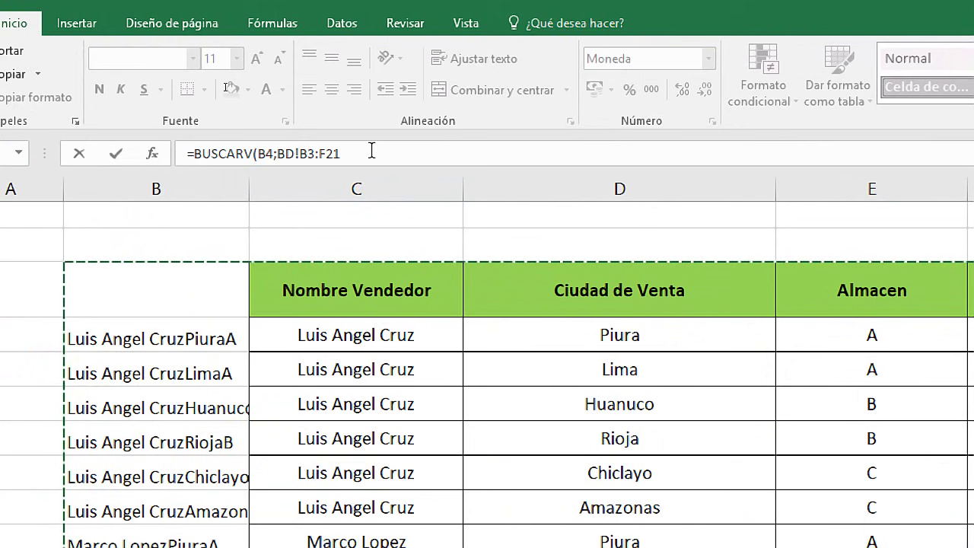
click(371, 152)
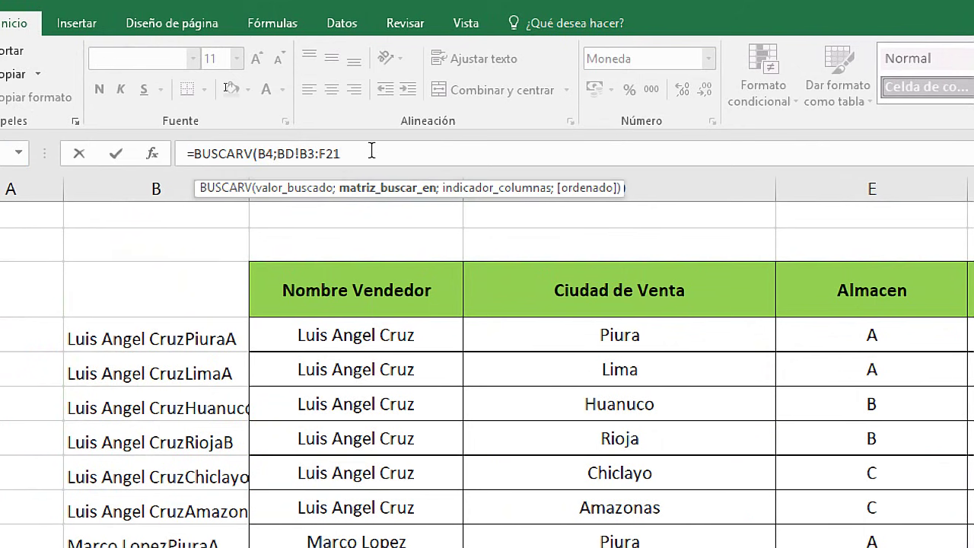
text(;5)
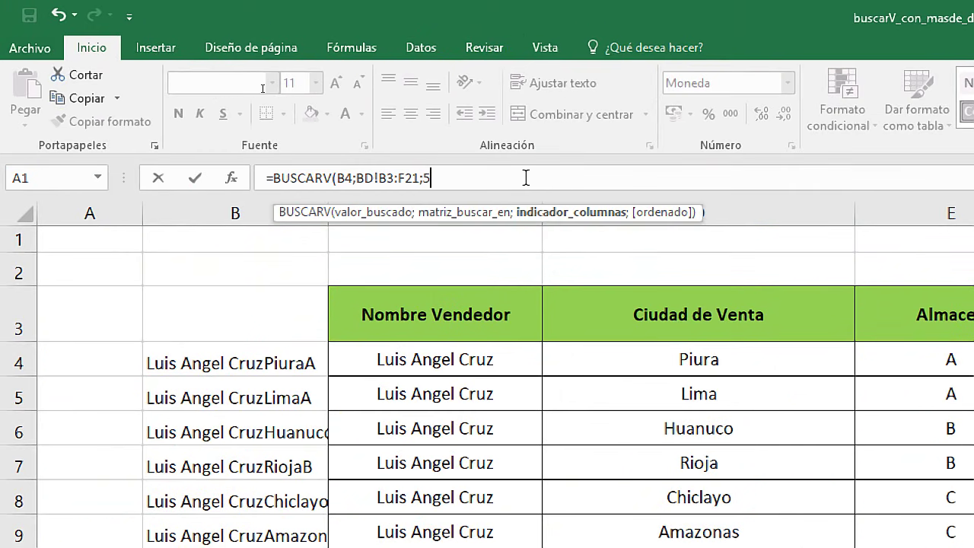
text(;fal)
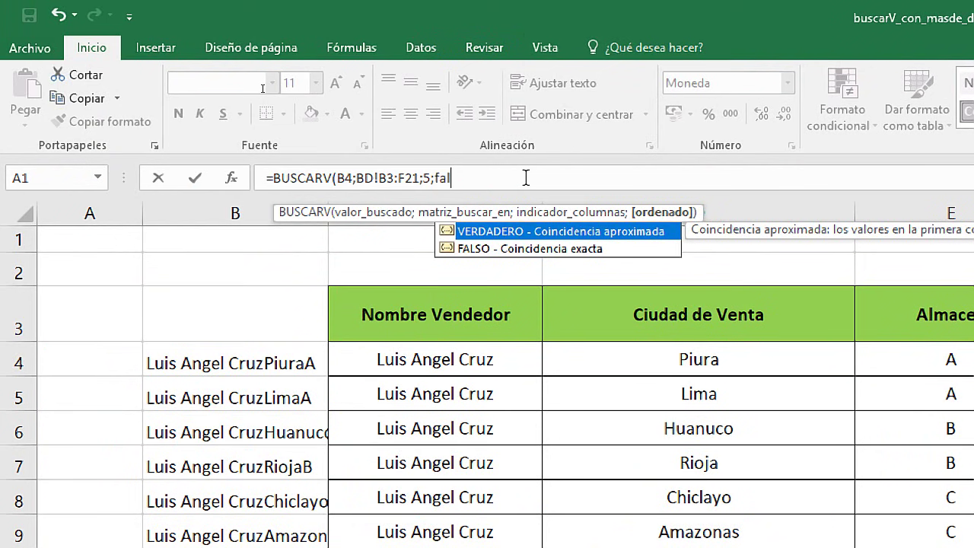
text(s)
key(Tab)
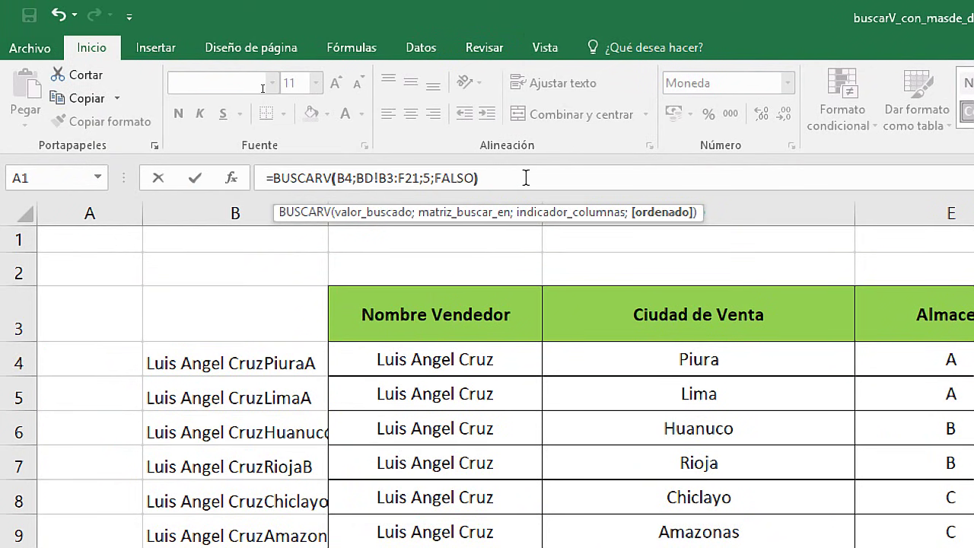
key(Return)
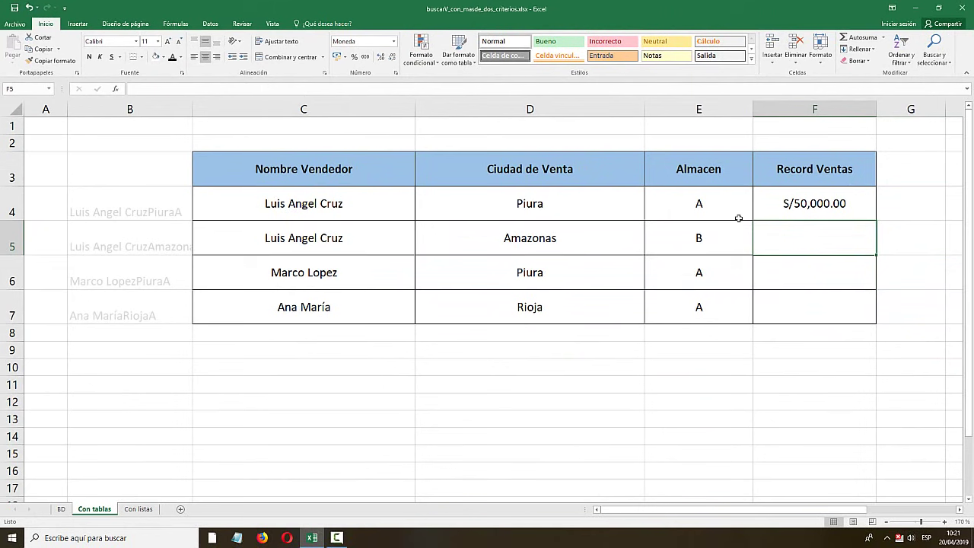
- Copy F4's lookup down to F7 and change the Amazonas row's Almacen in E5 to C
click(865, 216)
drag(877, 221, 853, 318)
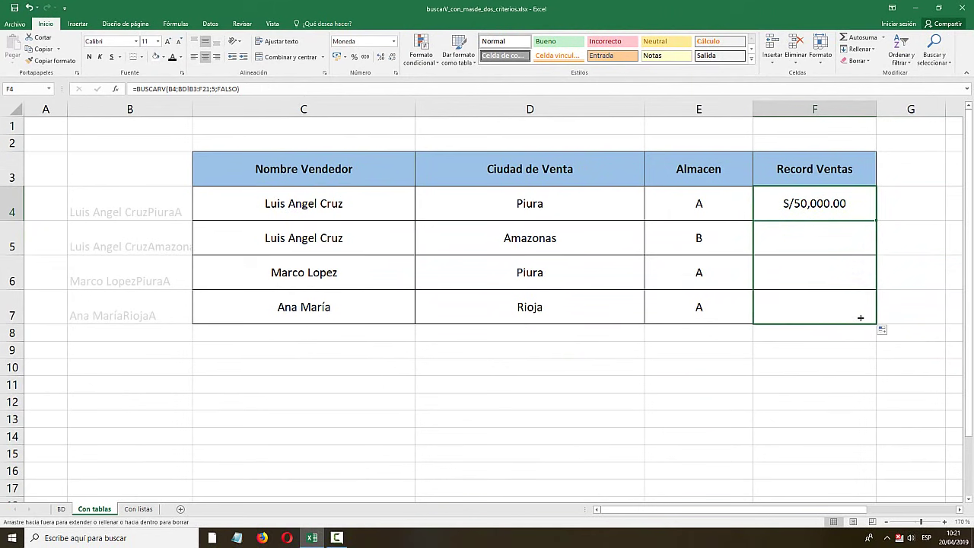
click(702, 274)
click(680, 248)
key(Left)
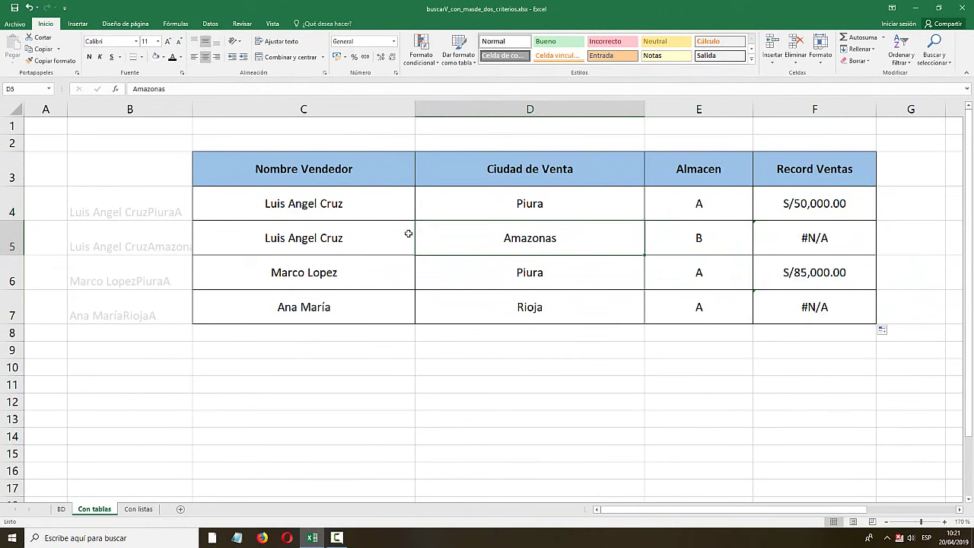
key(Left)
key(Left)
key(Right)
key(Right)
key(Right)
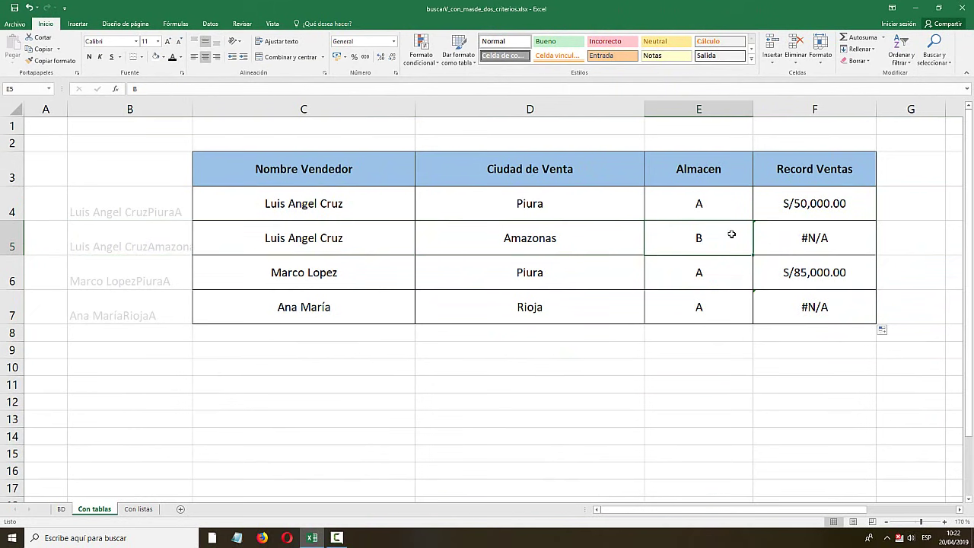
text(A)
key(Return)
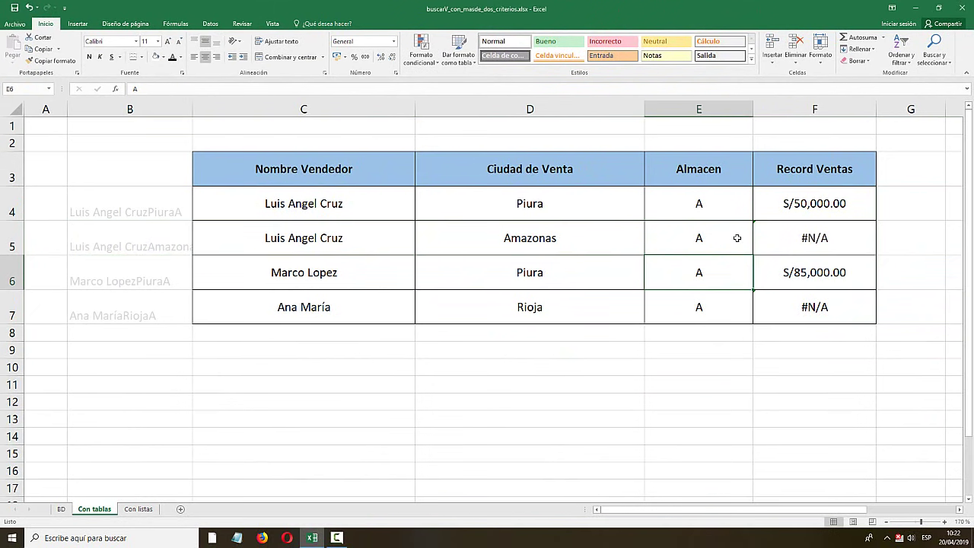
click(737, 238)
text(C)
key(Return)
click(738, 238)
- Locate the unmatched Rioja record on BD and fill C19:E19 gold
drag(134, 232, 765, 241)
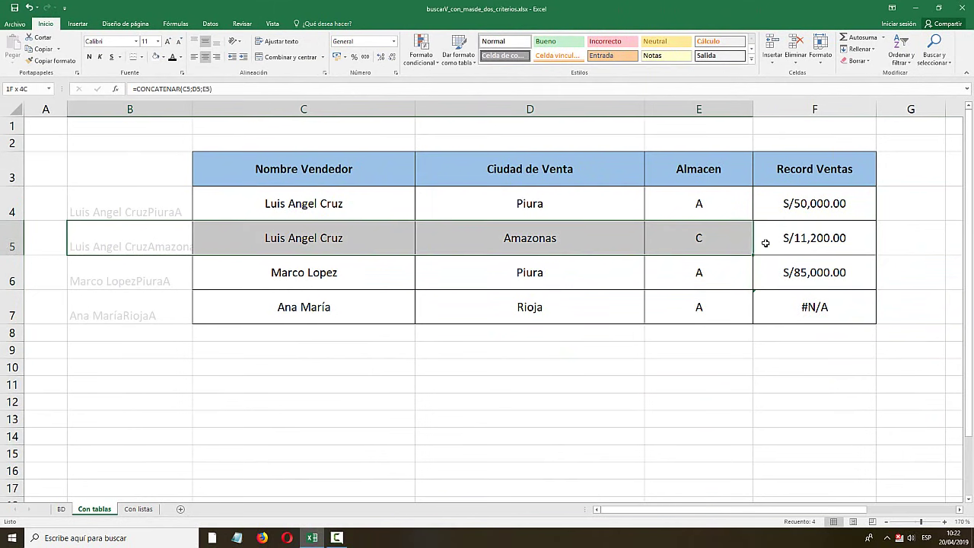
drag(809, 305, 134, 304)
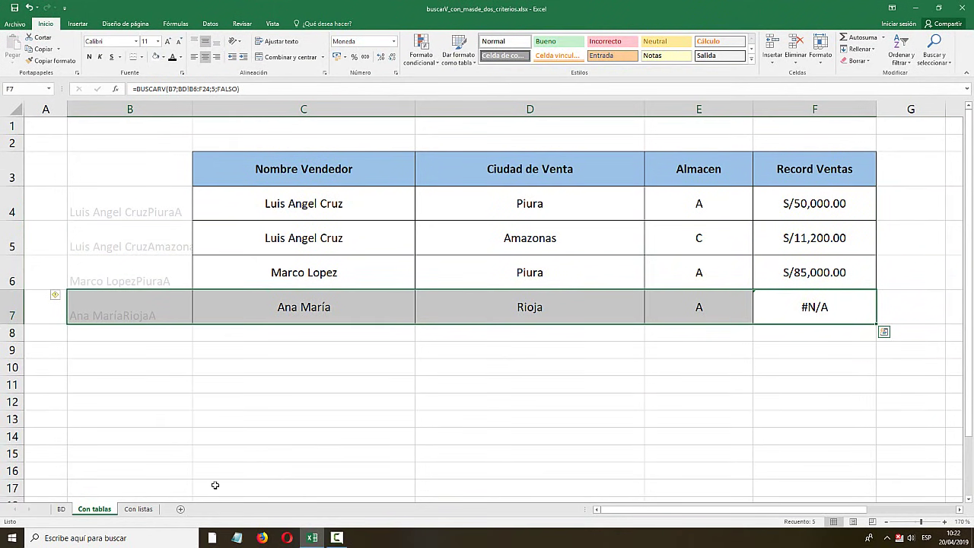
click(61, 508)
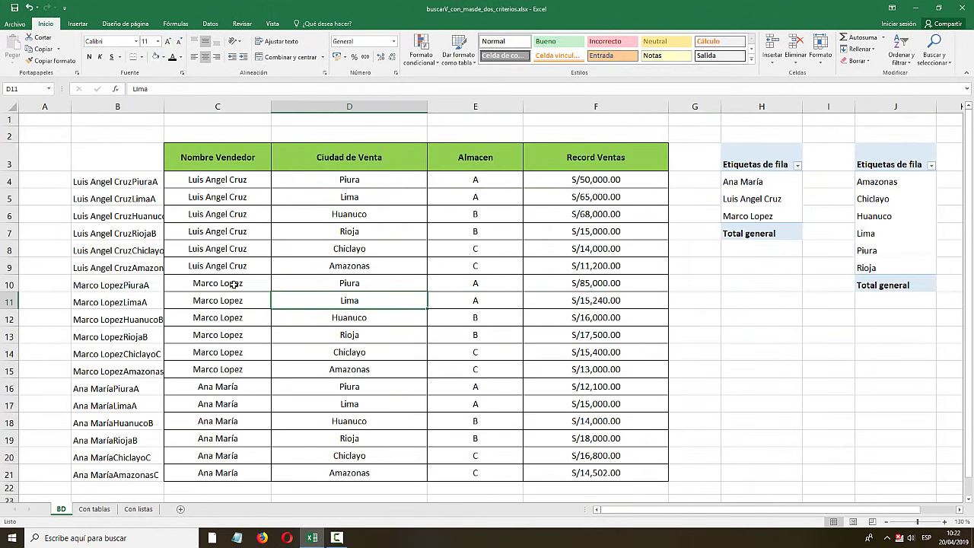
scroll(231, 312, down, 1)
click(228, 331)
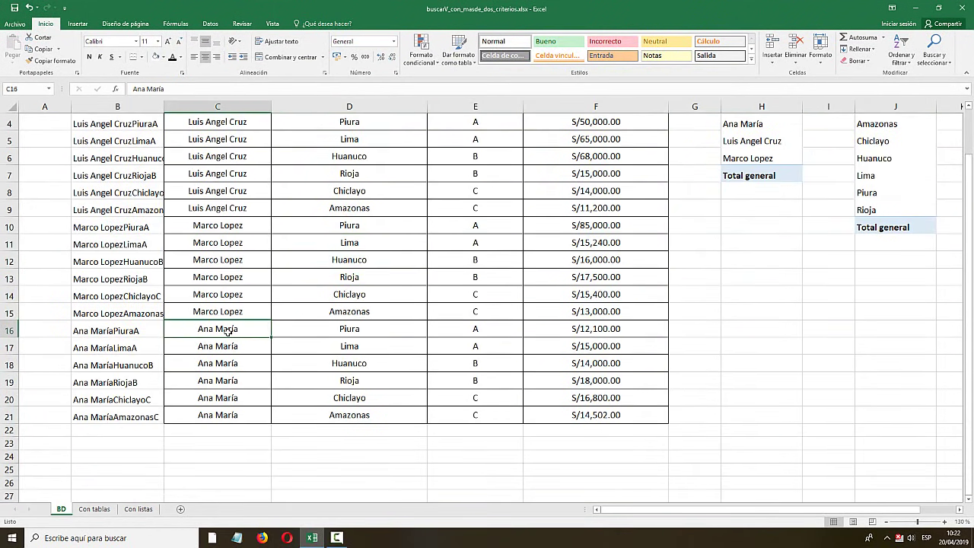
click(366, 381)
drag(213, 380, 456, 380)
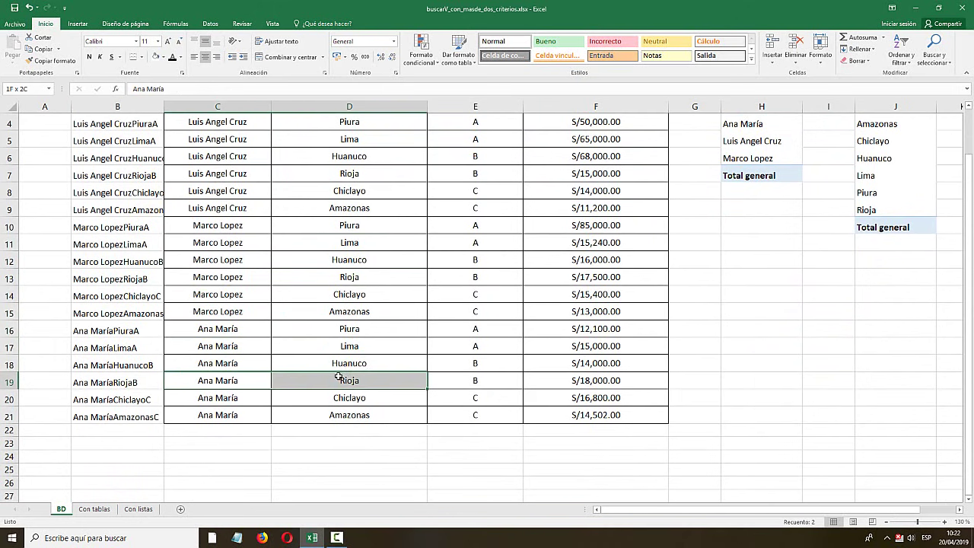
click(83, 509)
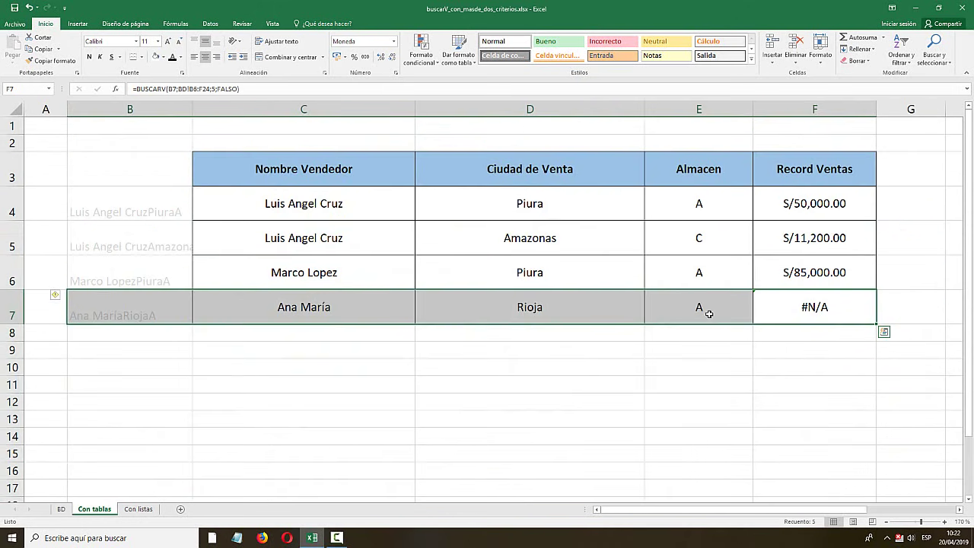
click(61, 509)
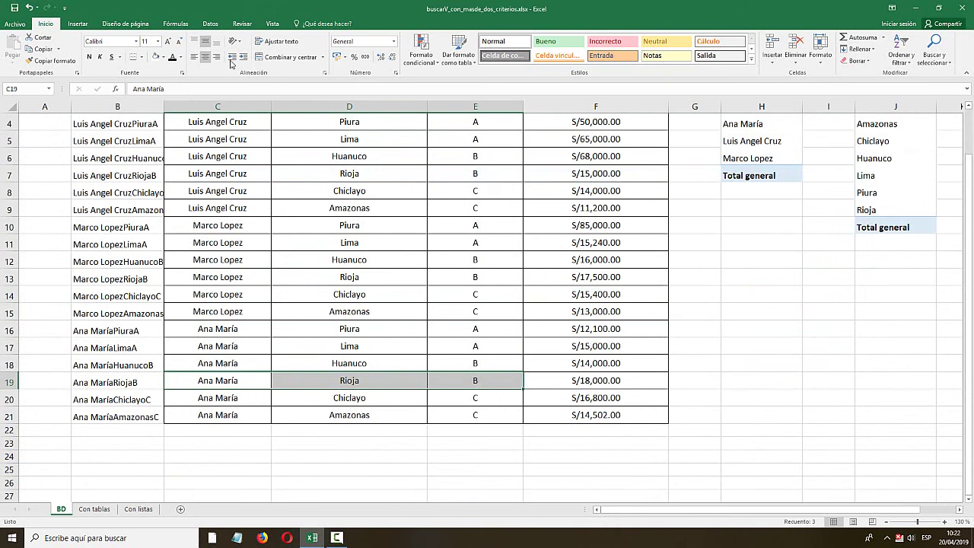
click(162, 58)
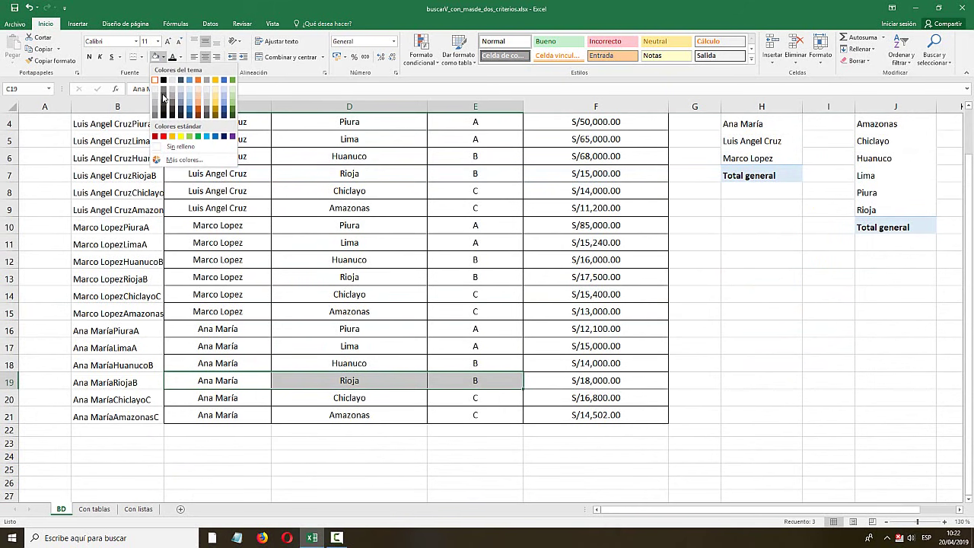
click(174, 143)
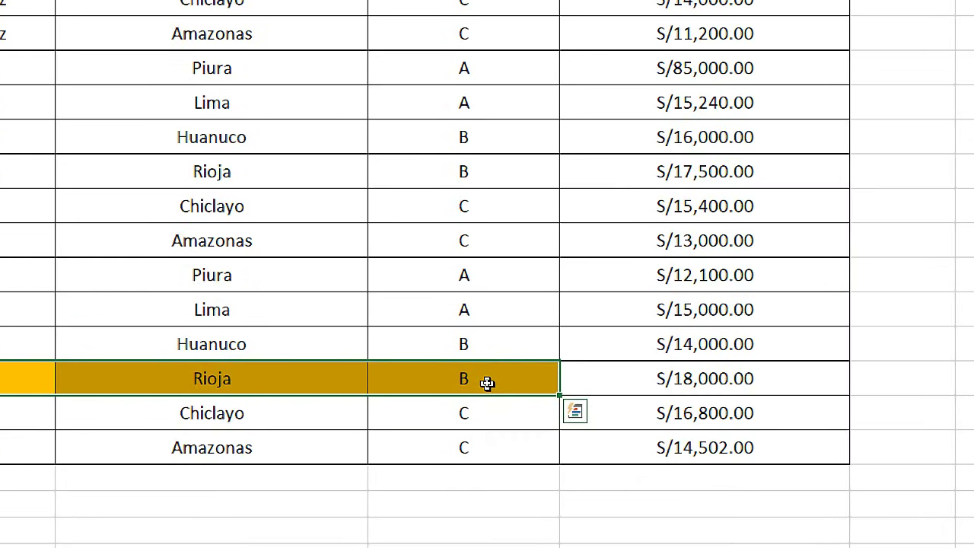
- Set the Rioja record's Almacen in E19 to A and check F7's new result
click(487, 383)
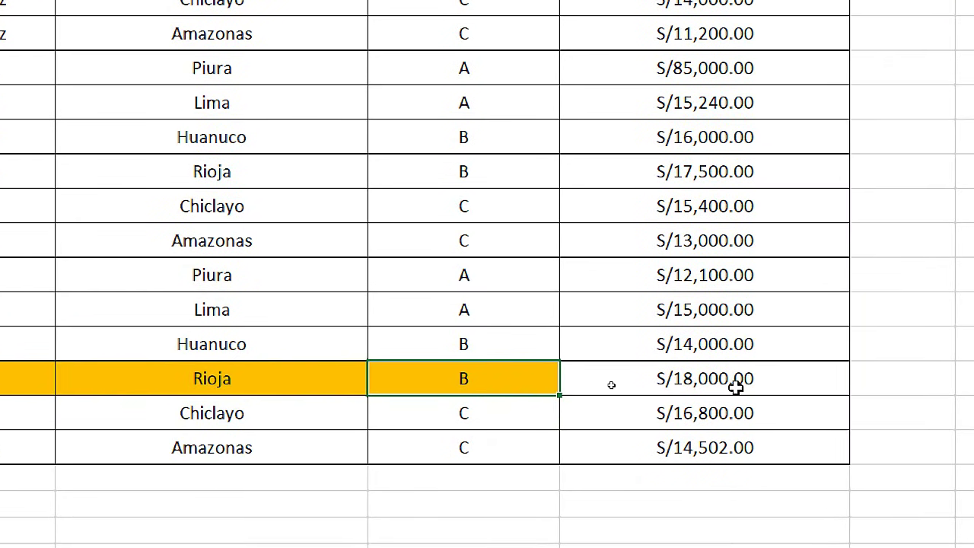
text(A)
key(Return)
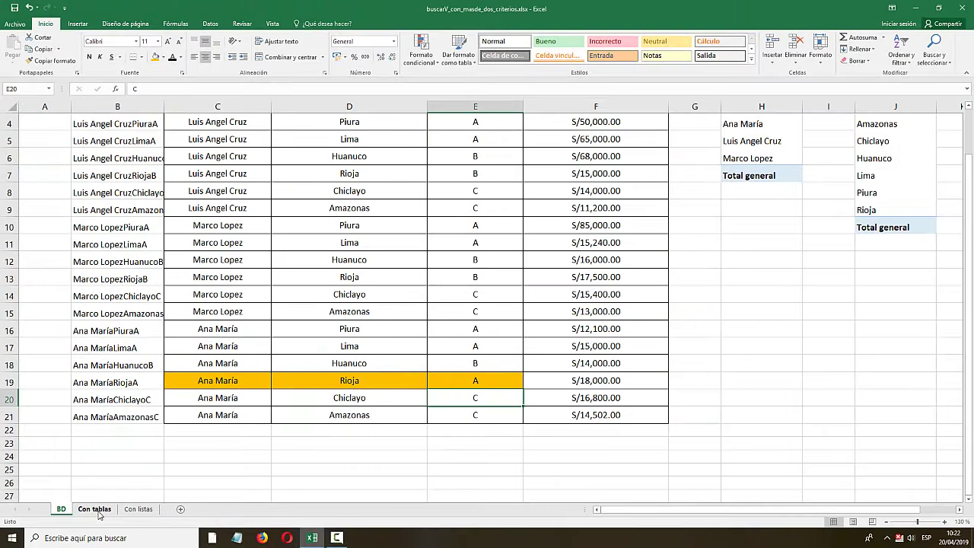
click(95, 509)
click(827, 318)
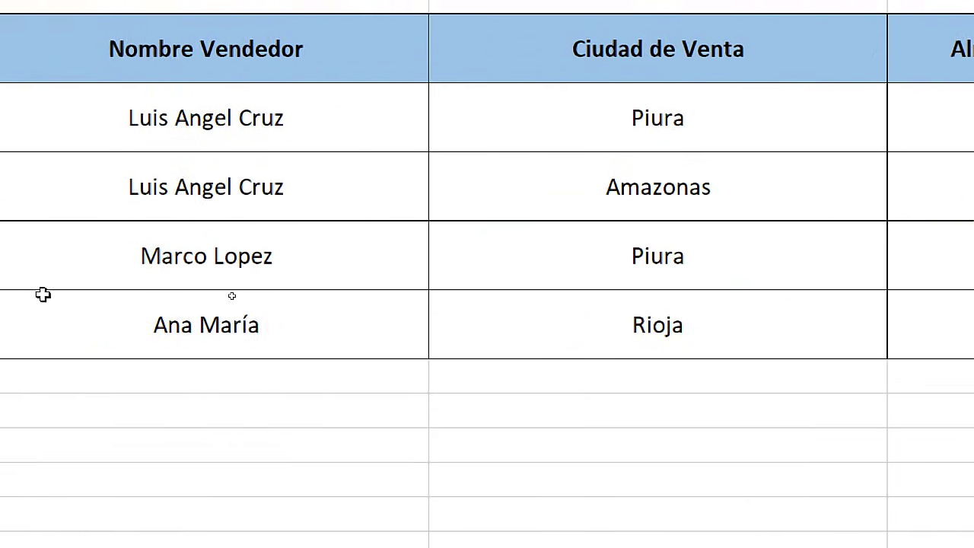
click(243, 305)
shift+click(921, 330)
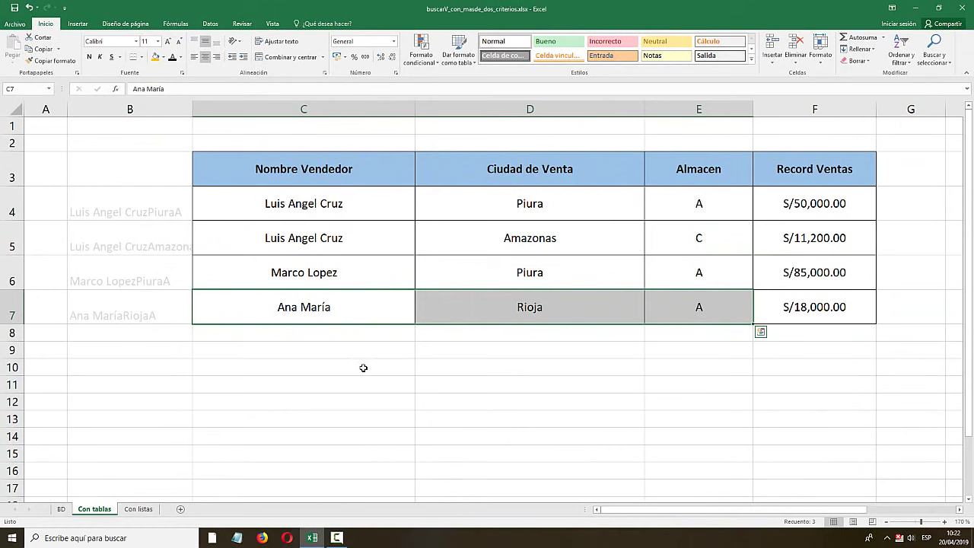
click(137, 508)
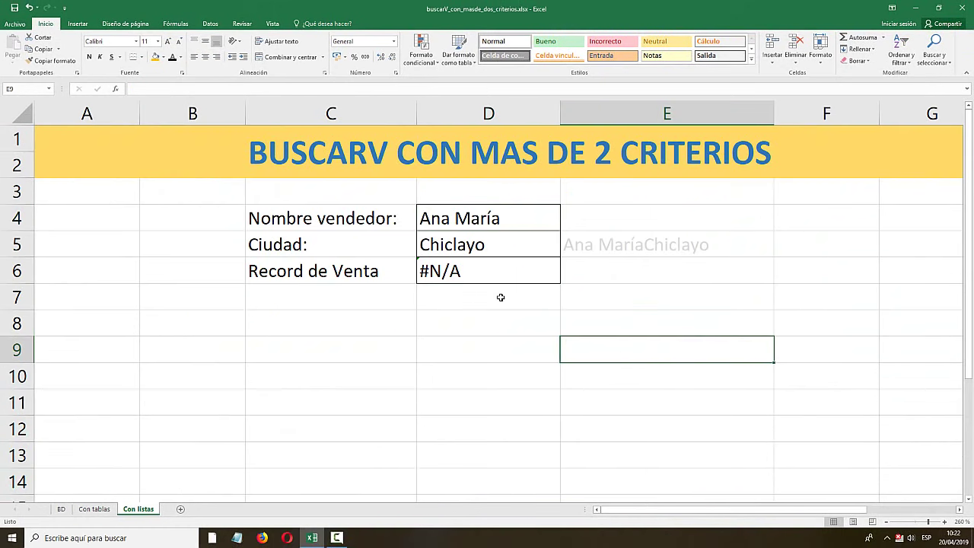
right_click(25, 268)
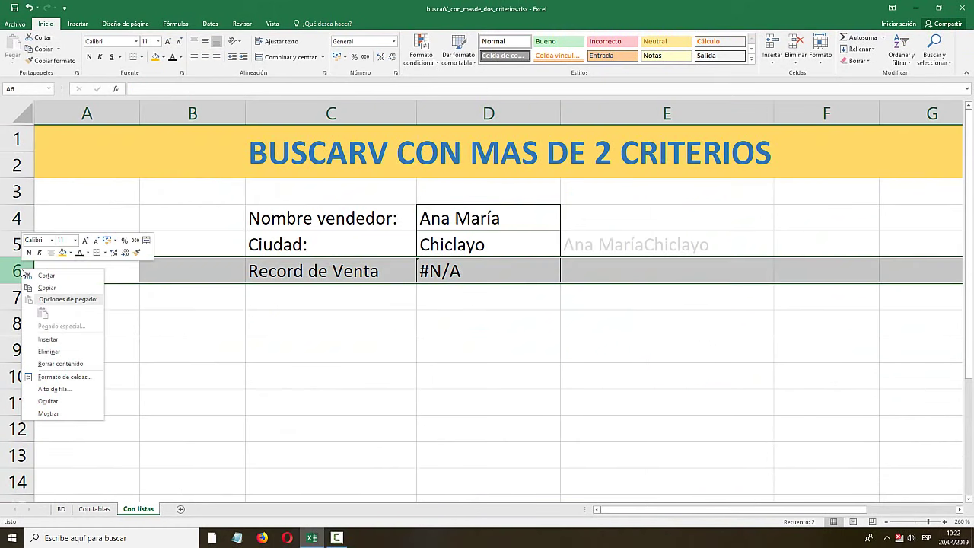
click(48, 338)
click(411, 270)
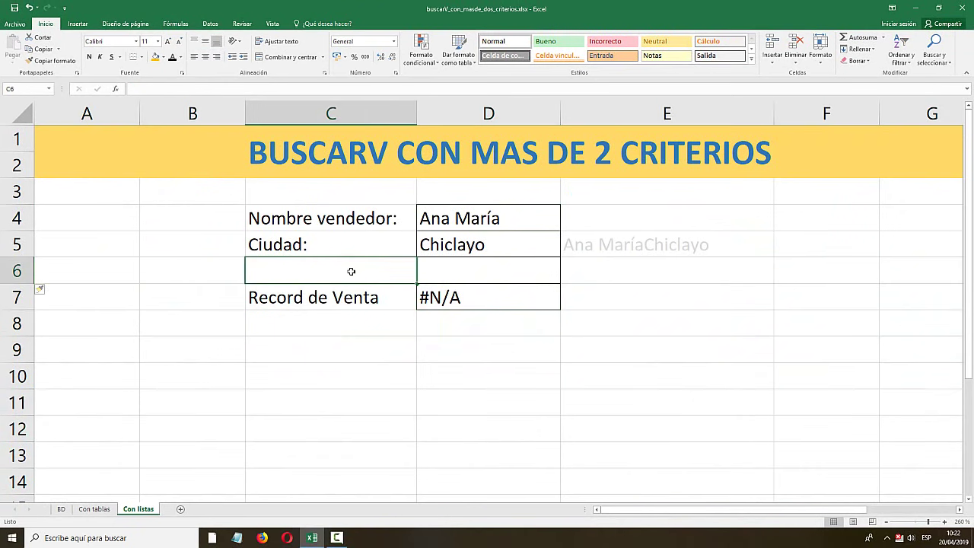
text(a)
key(BackSpace)
text(A)
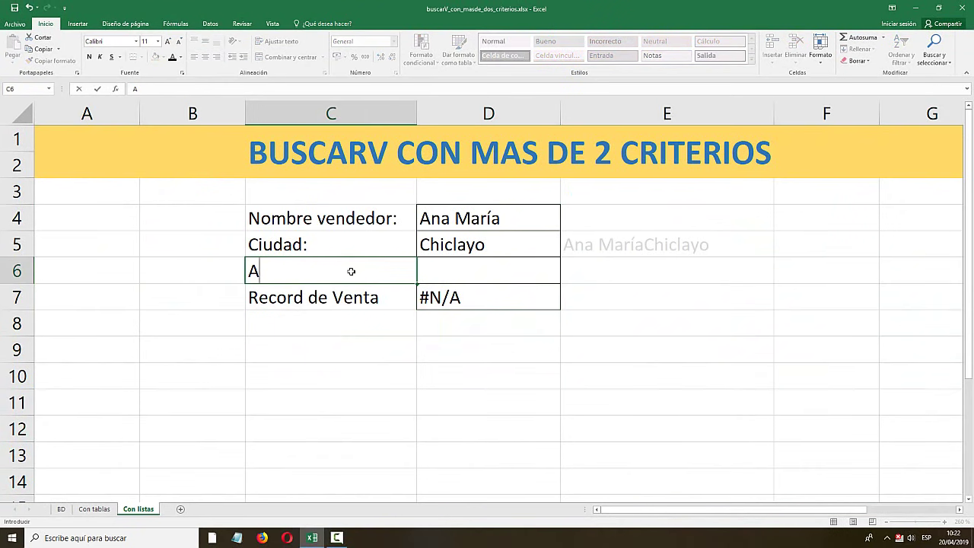
text(lmacen:)
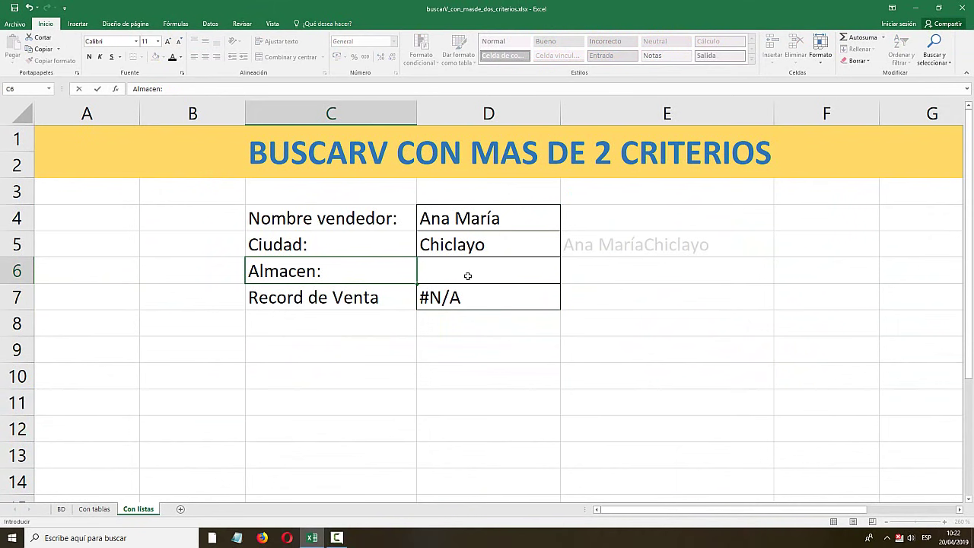
click(468, 275)
click(568, 281)
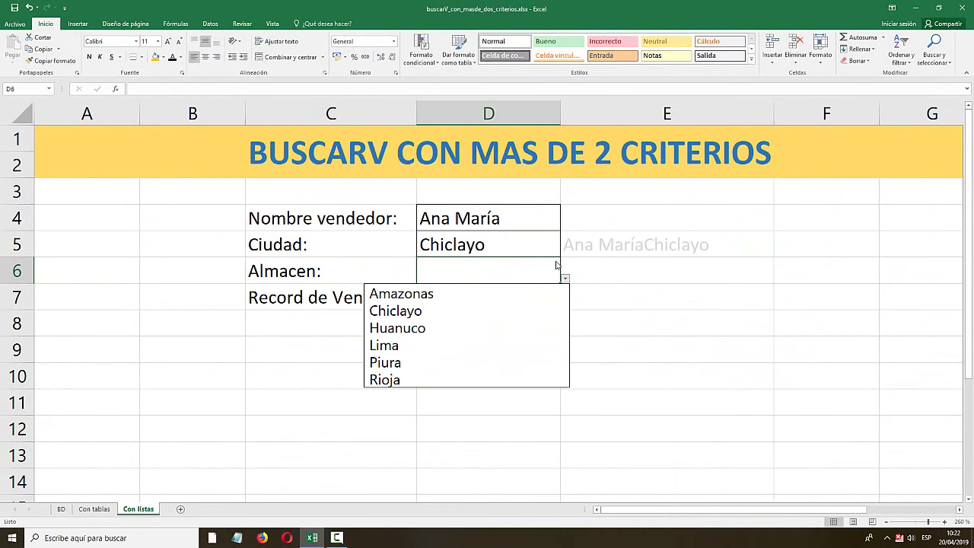
click(544, 250)
click(550, 223)
click(565, 219)
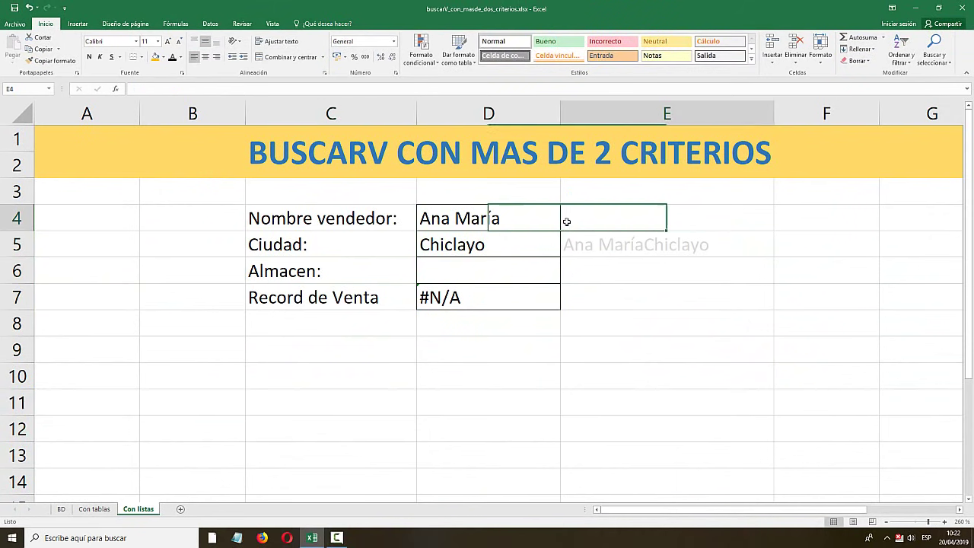
click(495, 275)
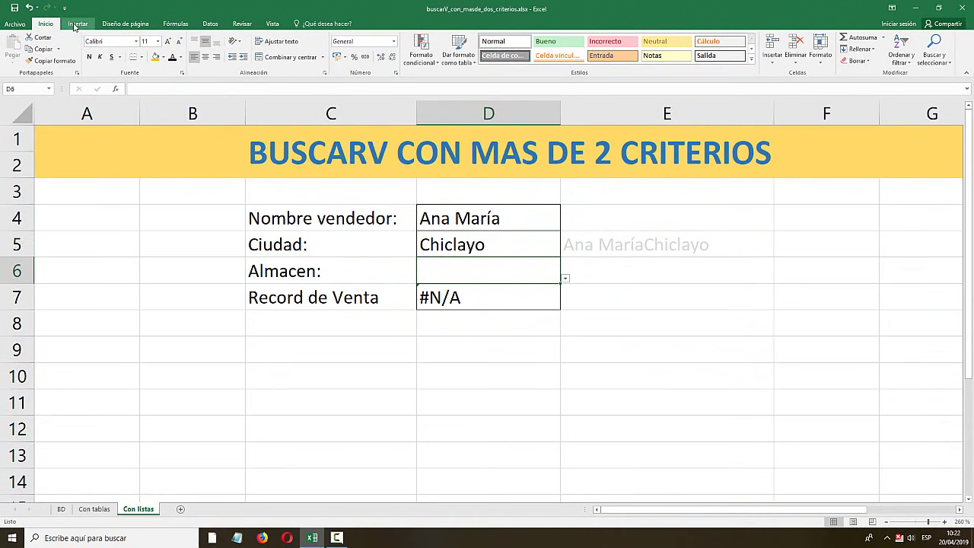
- Change D6's data validation to allow Cualquier valor
click(213, 25)
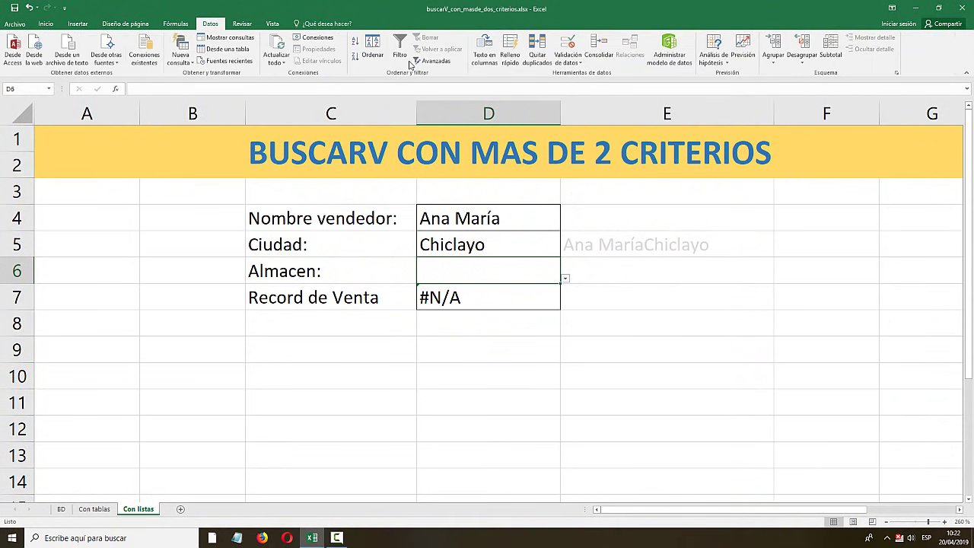
click(567, 44)
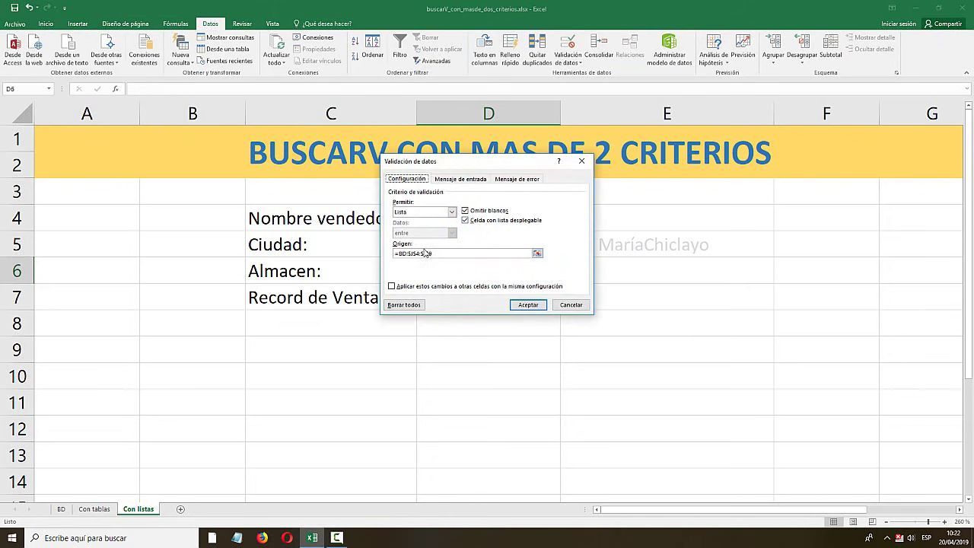
click(425, 254)
click(452, 211)
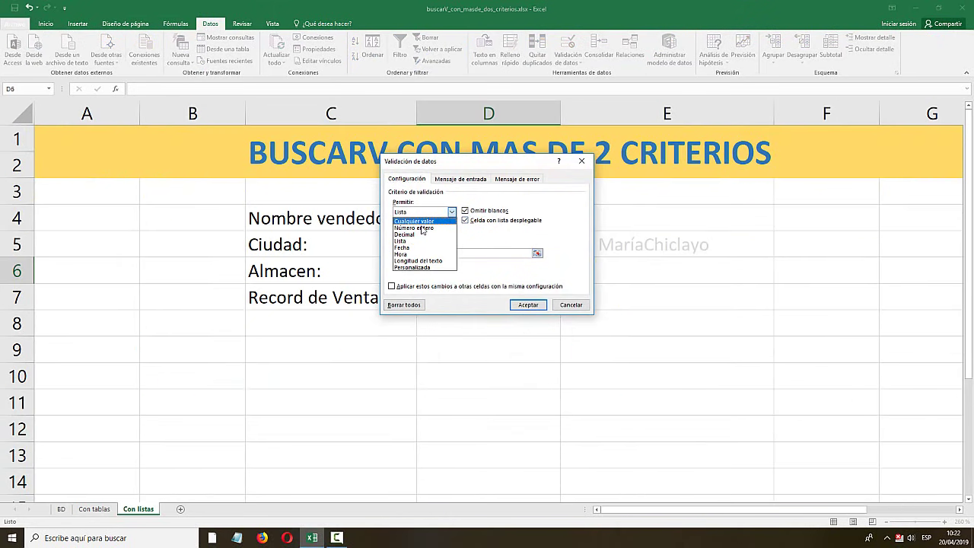
click(415, 221)
click(525, 305)
- Enter A as the Almacen value in D6
click(502, 348)
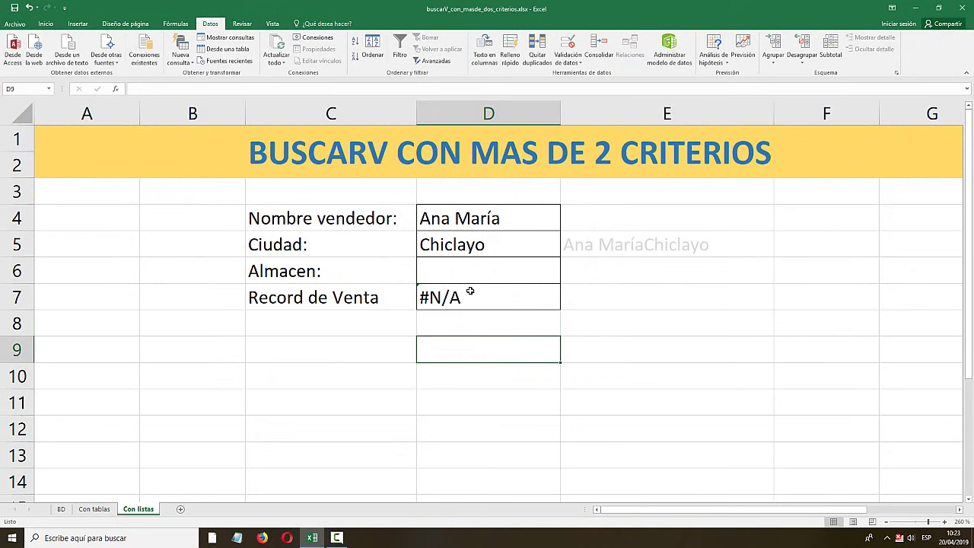
click(474, 279)
text(A)
click(629, 319)
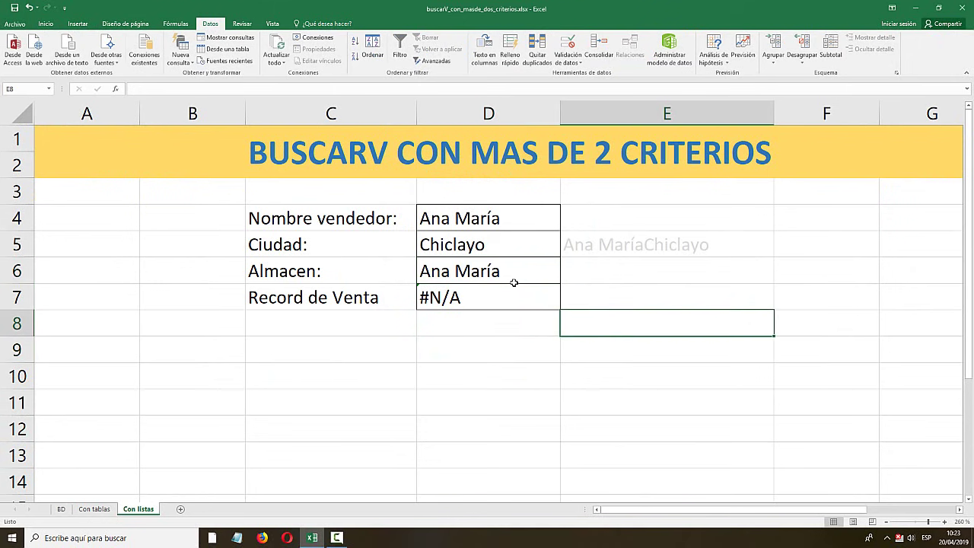
click(447, 269)
text(A)
key(Delete)
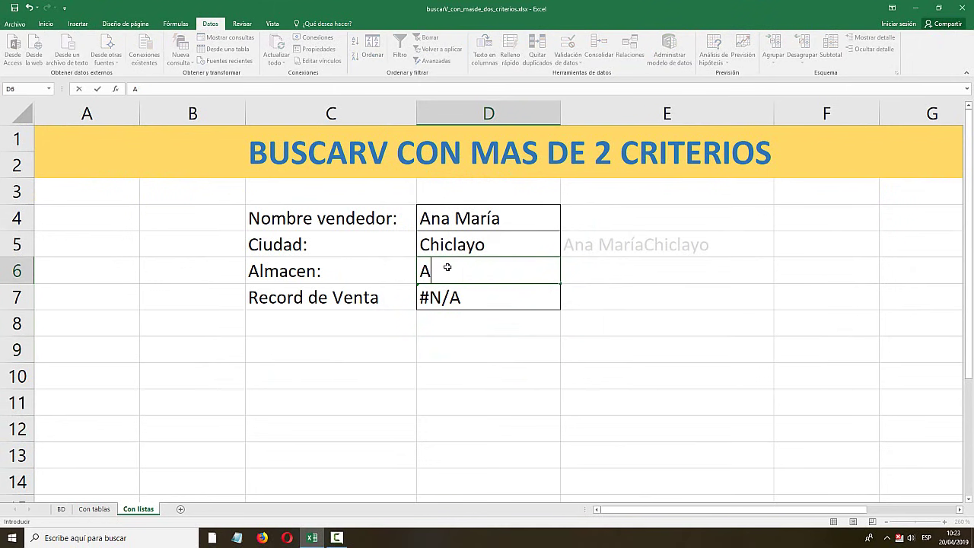
key(Return)
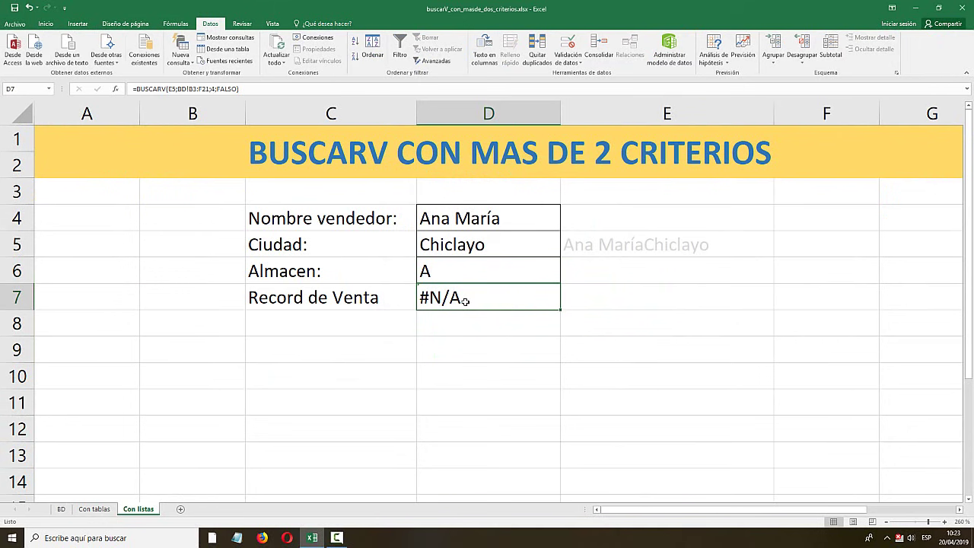
- Rewrite E5 as =CONCATENAR(D4;D5;D6) to join seller, city and Almacen
click(638, 249)
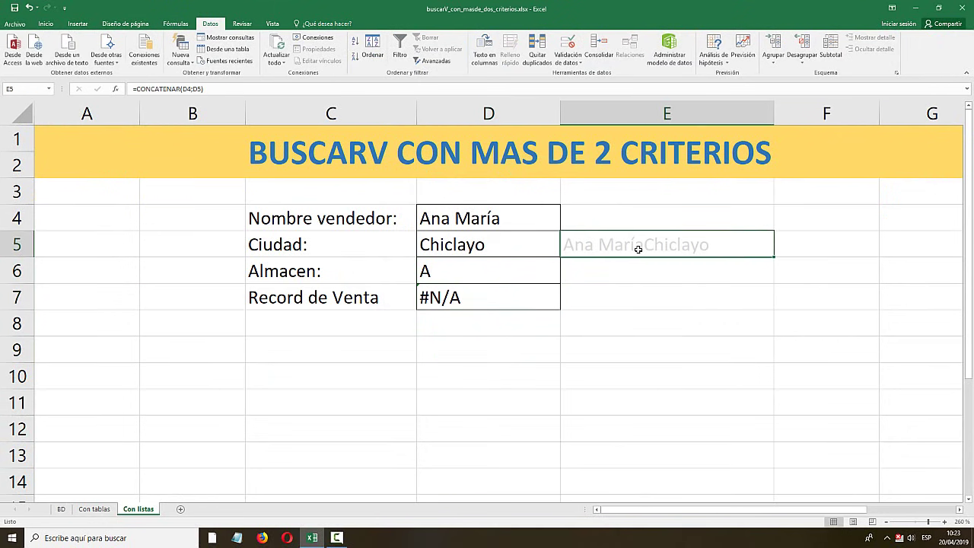
text(=CONCATENAR()
click(487, 219)
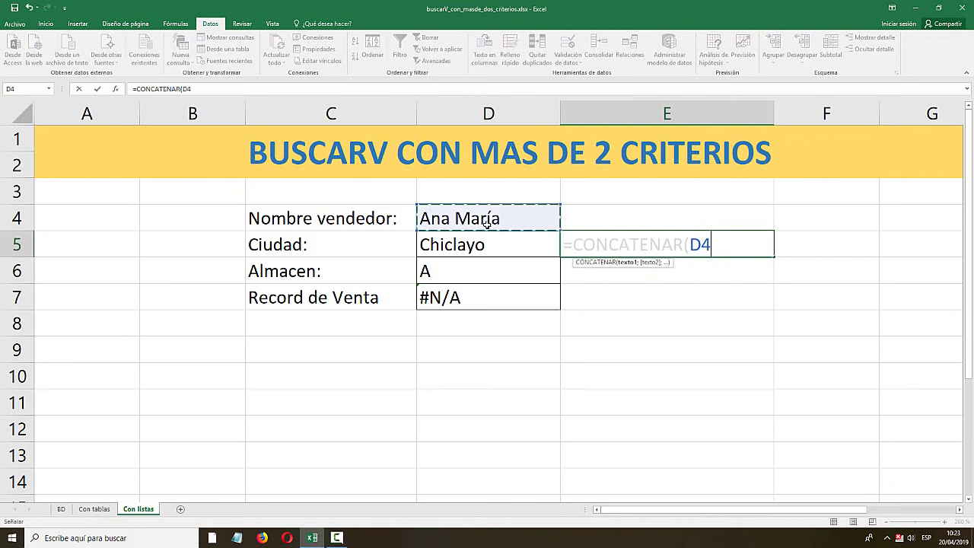
text(;)
click(483, 244)
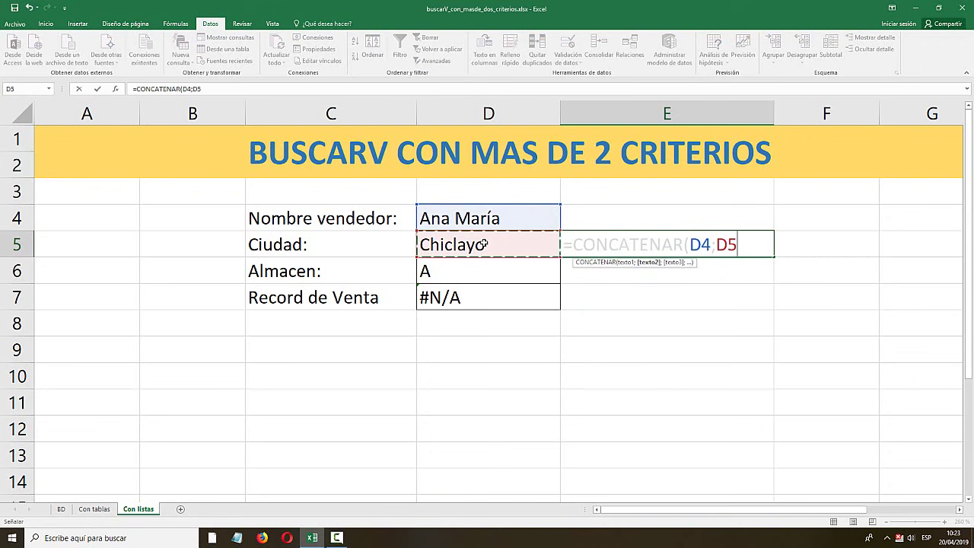
text(;)
click(543, 263)
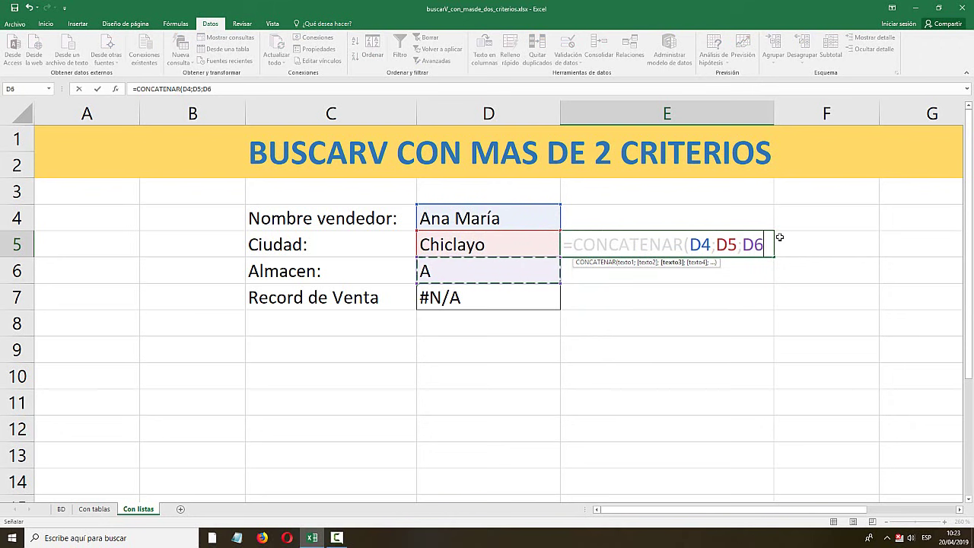
text())
key(Return)
key(Return)
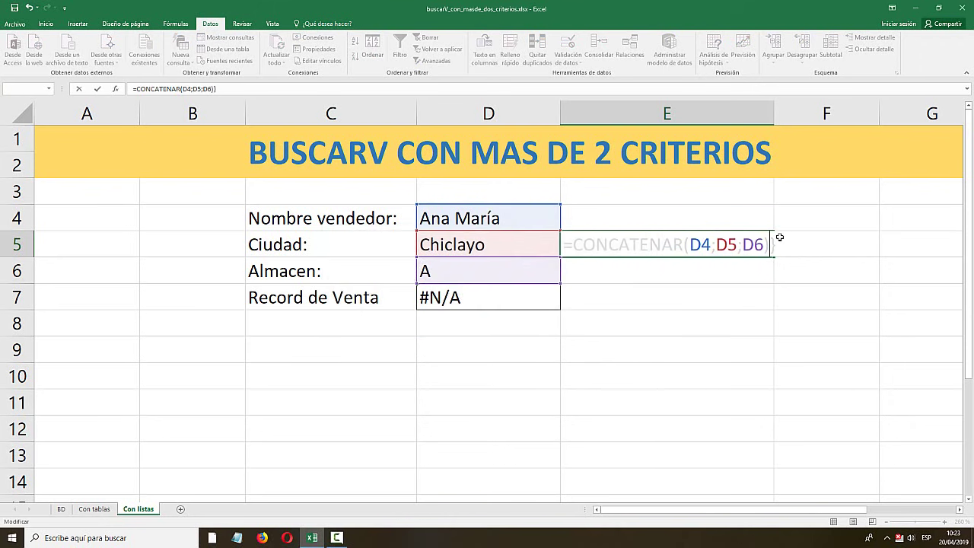
key(Return)
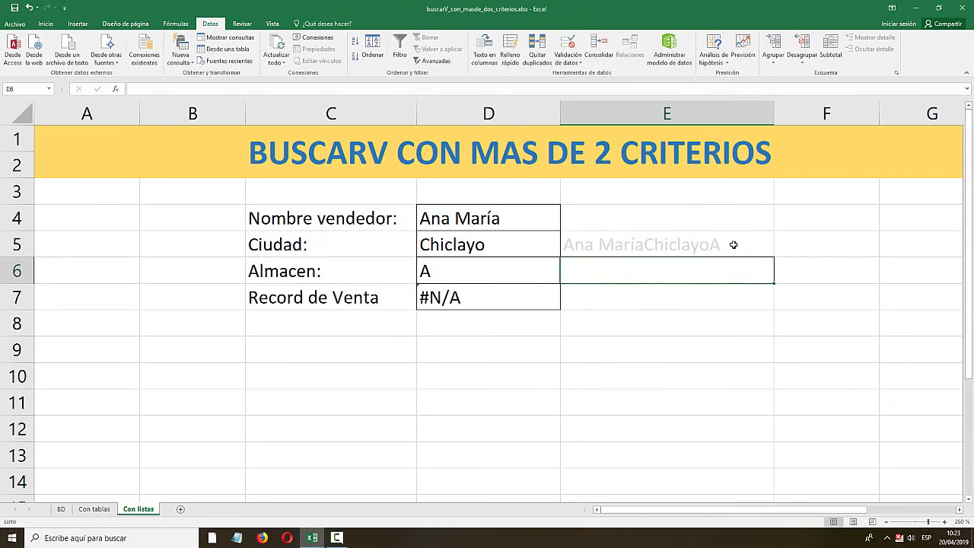
- In D7 start a BUSCARV formula with key E5 as the lookup value
click(459, 300)
text(=buscar)
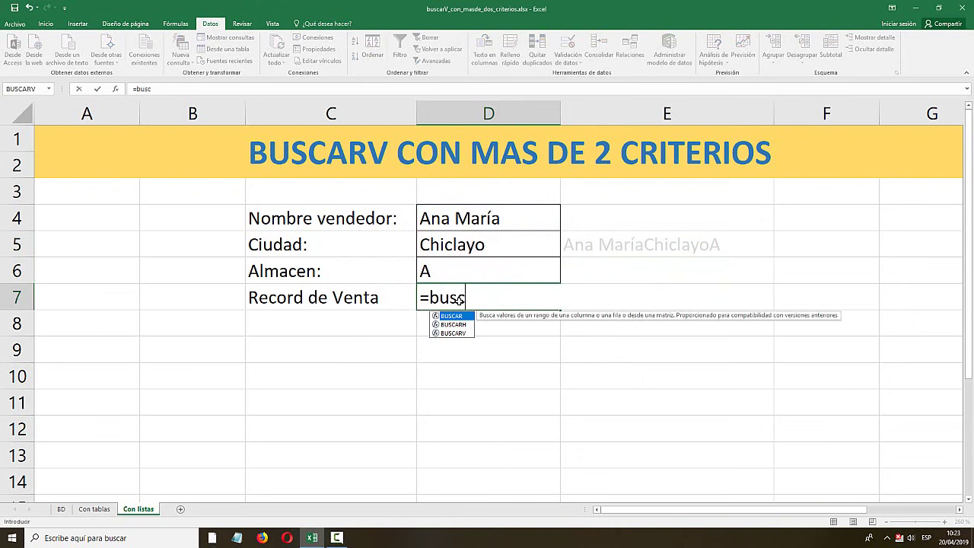
key(Down)
key(Tab)
click(627, 246)
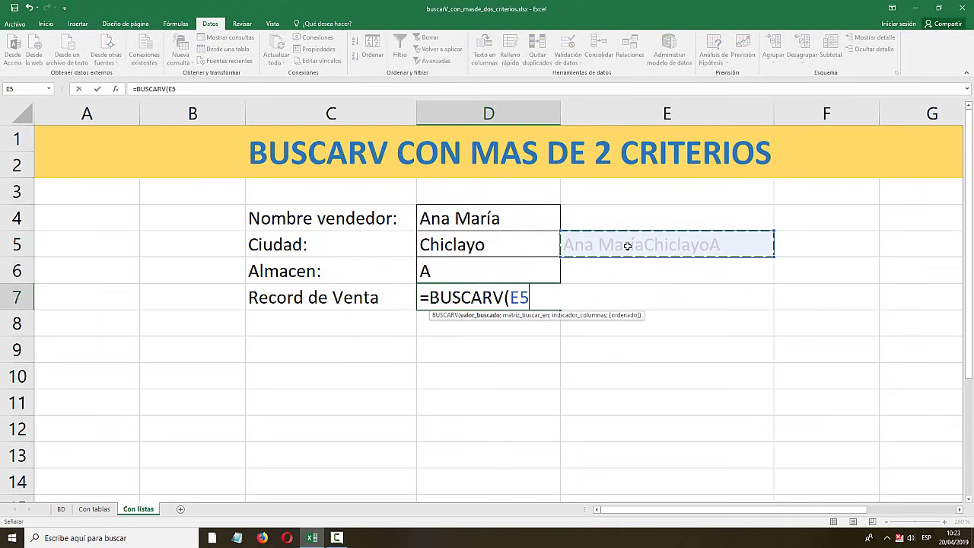
text(;)
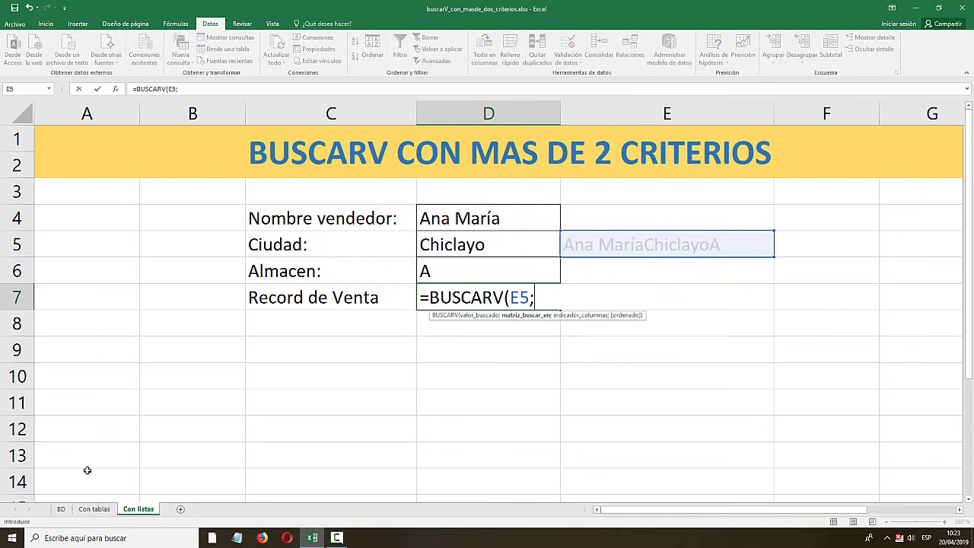
- Complete the lookup with range BD!B3:F21, column 5 and FALSO exact match
click(61, 508)
click(61, 508)
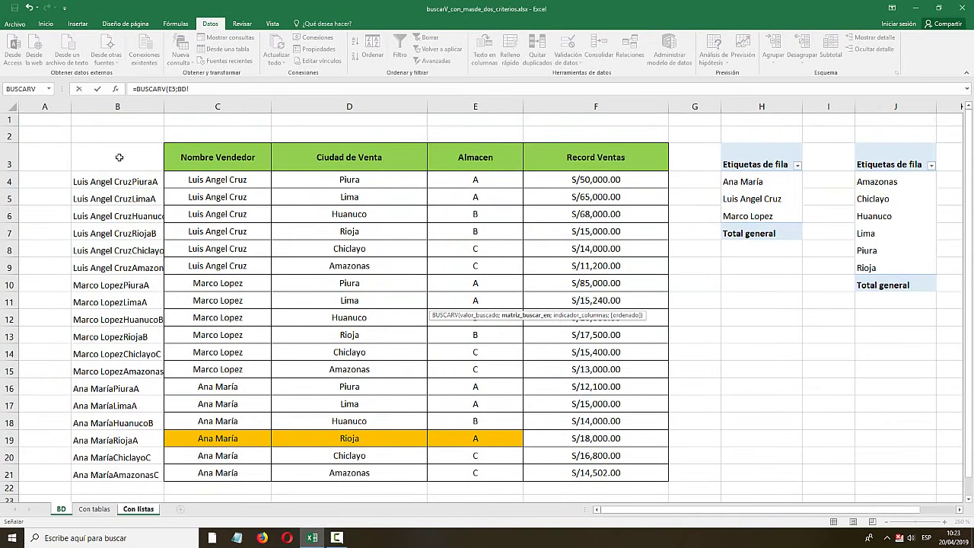
mouse_move(118, 157)
mouse_down()
mouse_move(567, 484)
mouse_move(567, 473)
mouse_up()
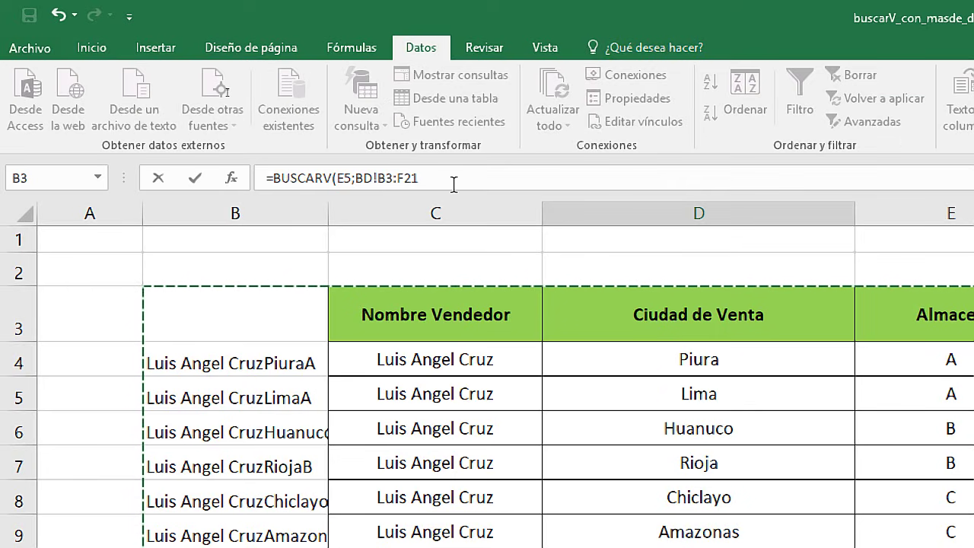
click(226, 92)
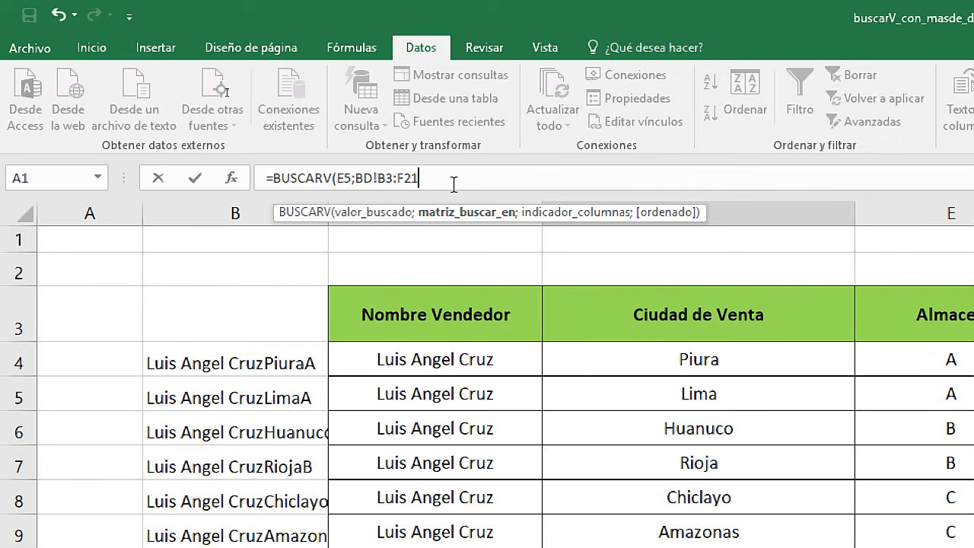
text(;)
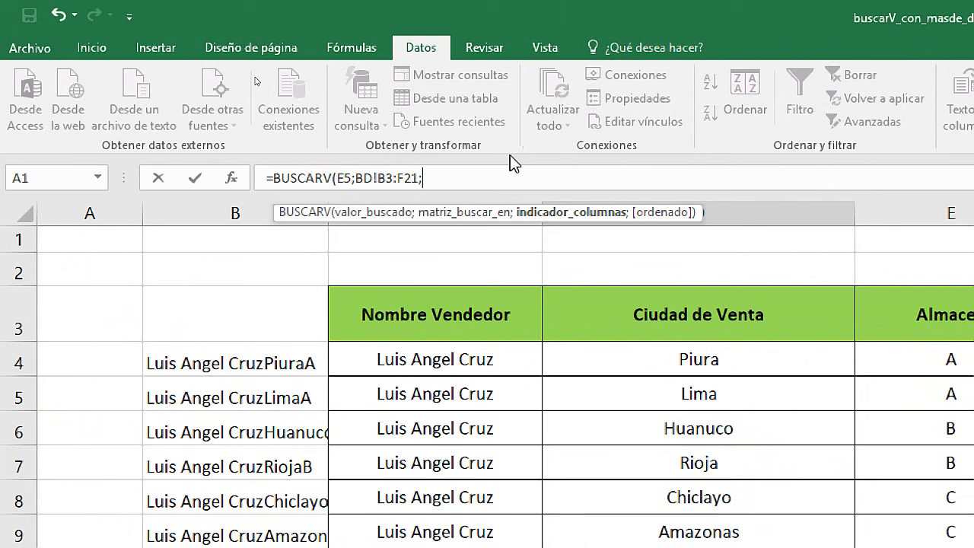
text(5;fa)
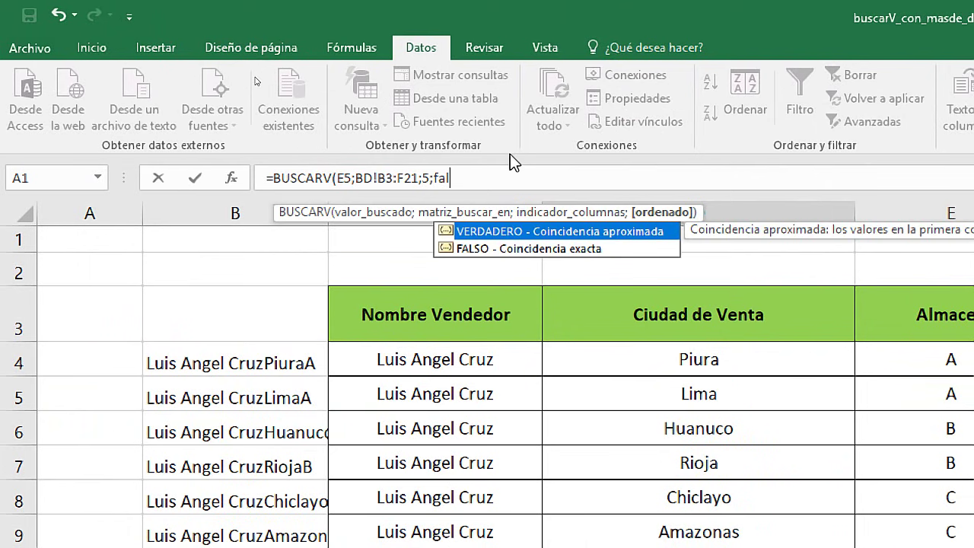
text(l)
key(Tab)
text())
key(Return)
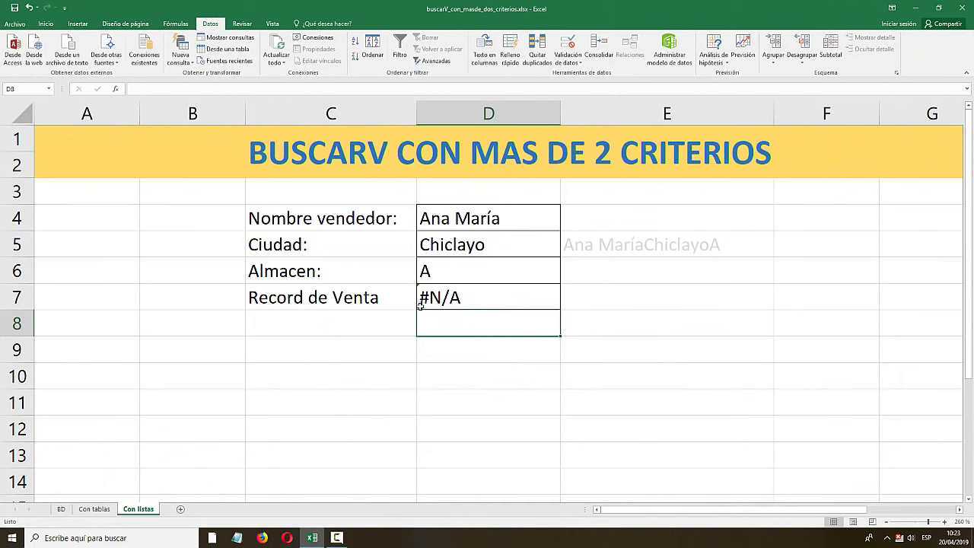
- Try Almacen B in D6, then set it to C
click(428, 296)
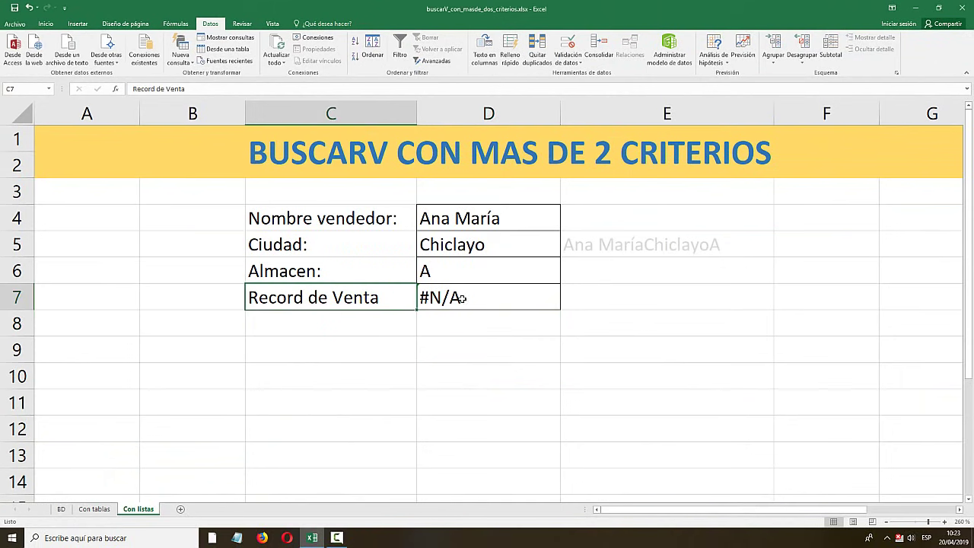
click(495, 270)
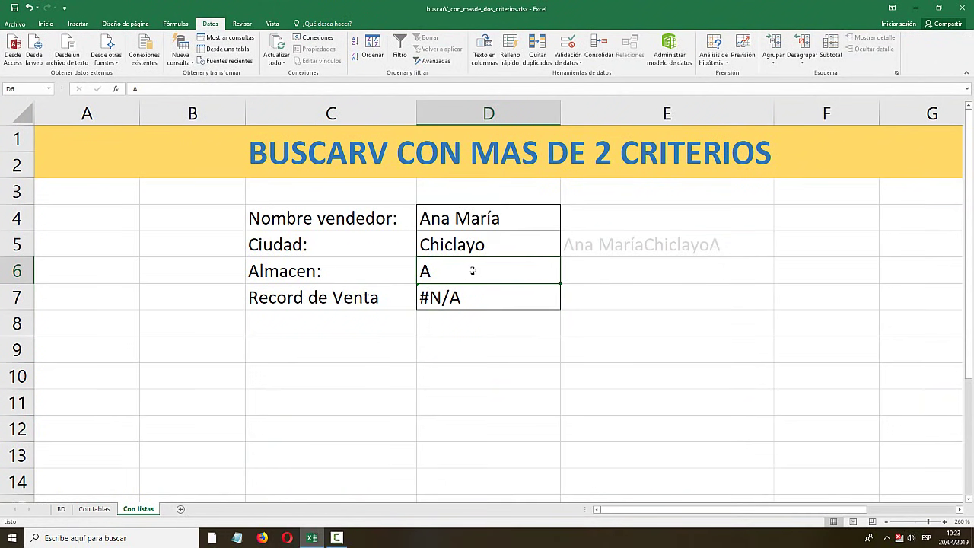
text(B)
key(Return)
click(472, 270)
text(C)
key(Return)
click(471, 271)
text(C)
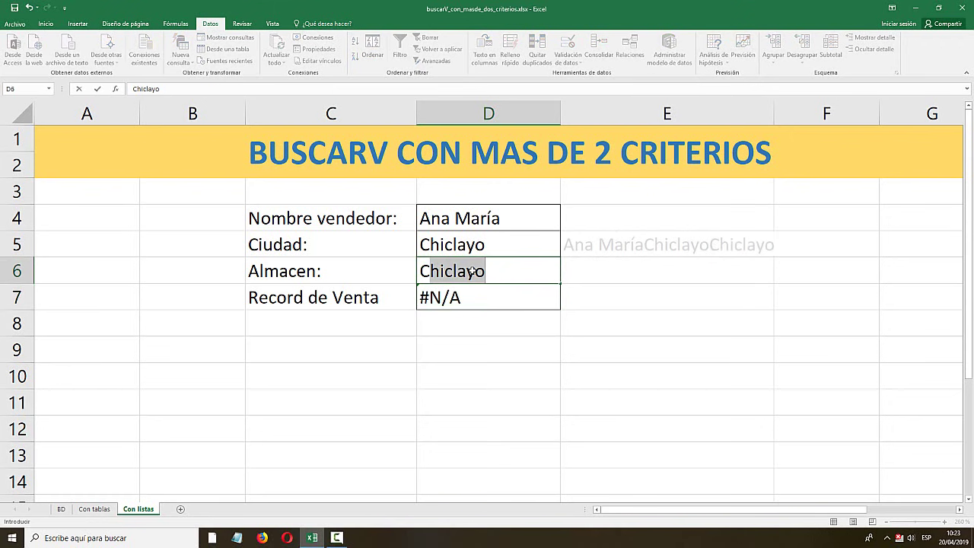
key(BackSpace)
key(Return)
- On BD, fill the matched Ana María–Chiclayo–C row C20:F20 green
click(438, 275)
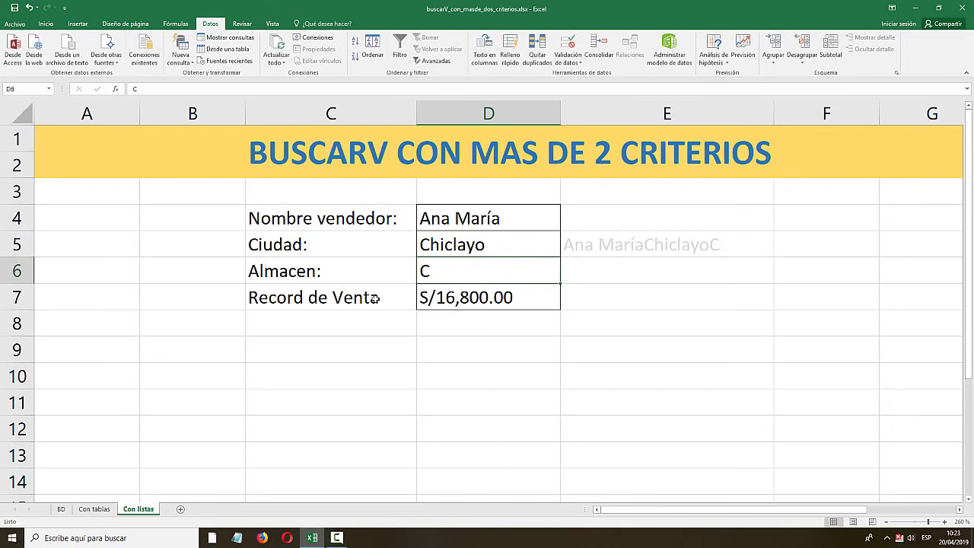
click(459, 222)
click(454, 244)
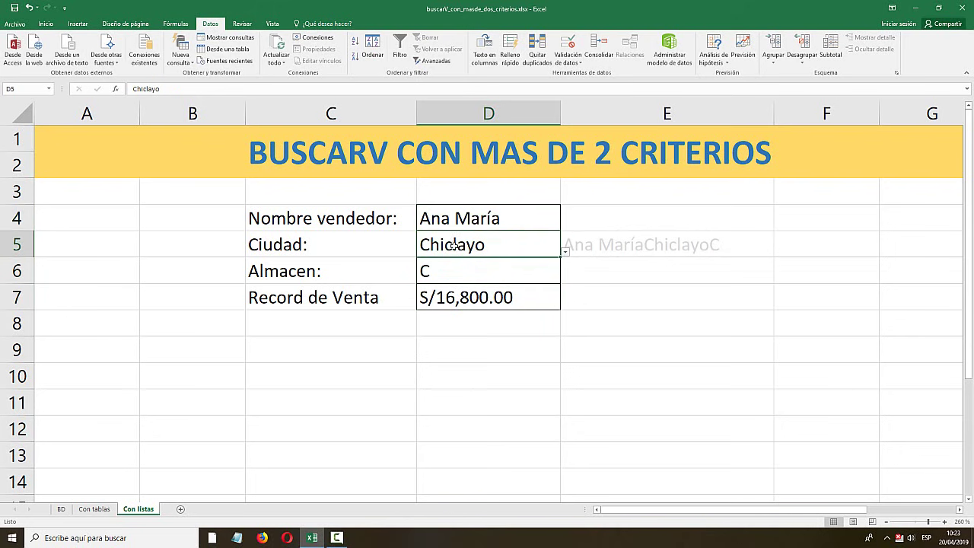
click(442, 275)
click(61, 508)
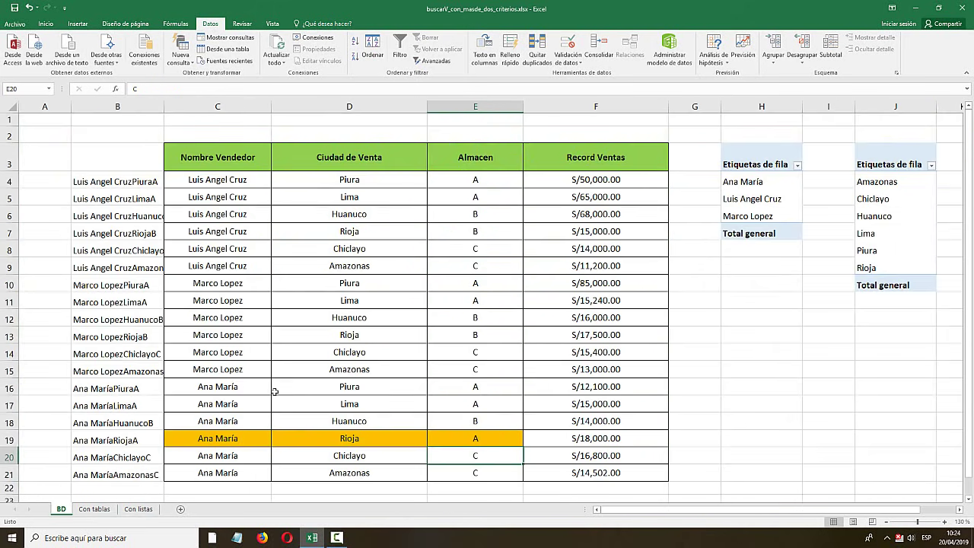
scroll(234, 369, down, 1)
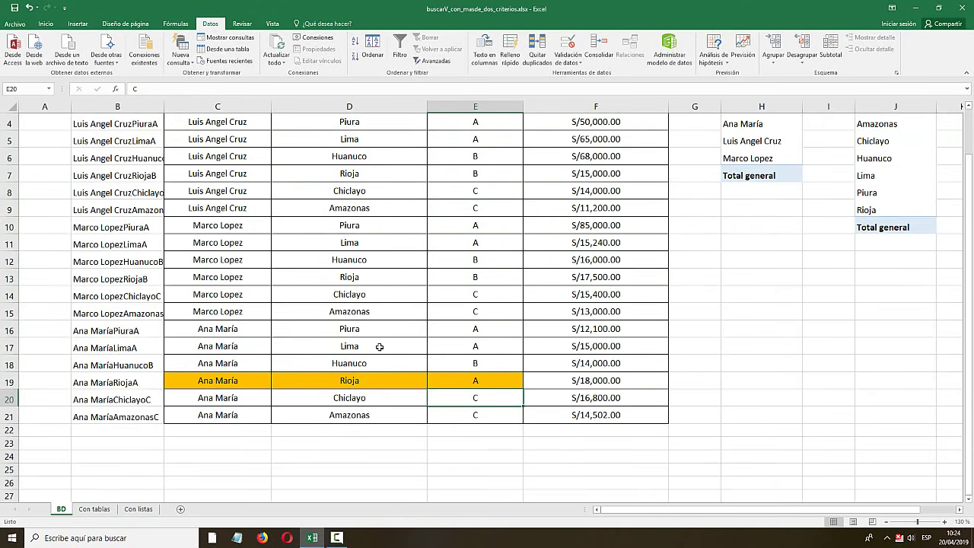
click(366, 400)
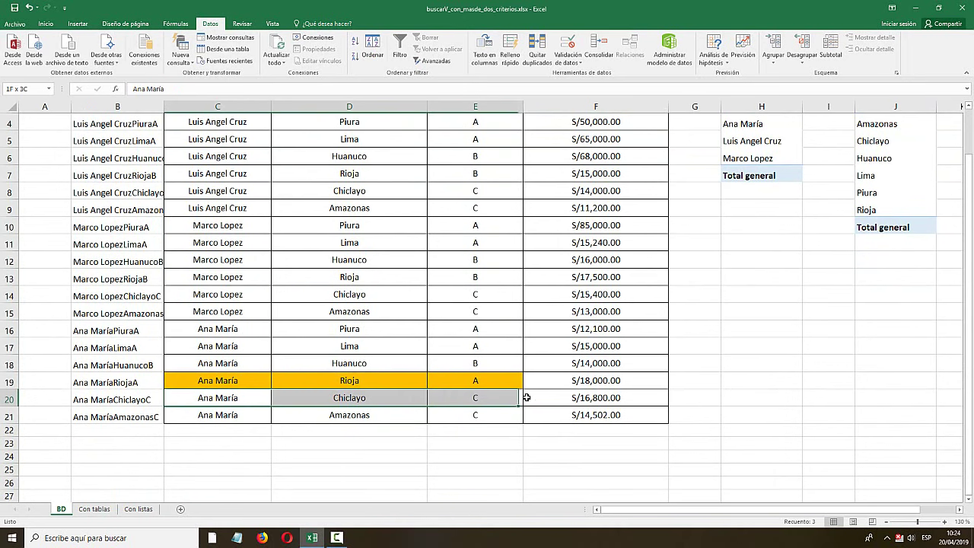
drag(225, 398, 601, 398)
click(46, 23)
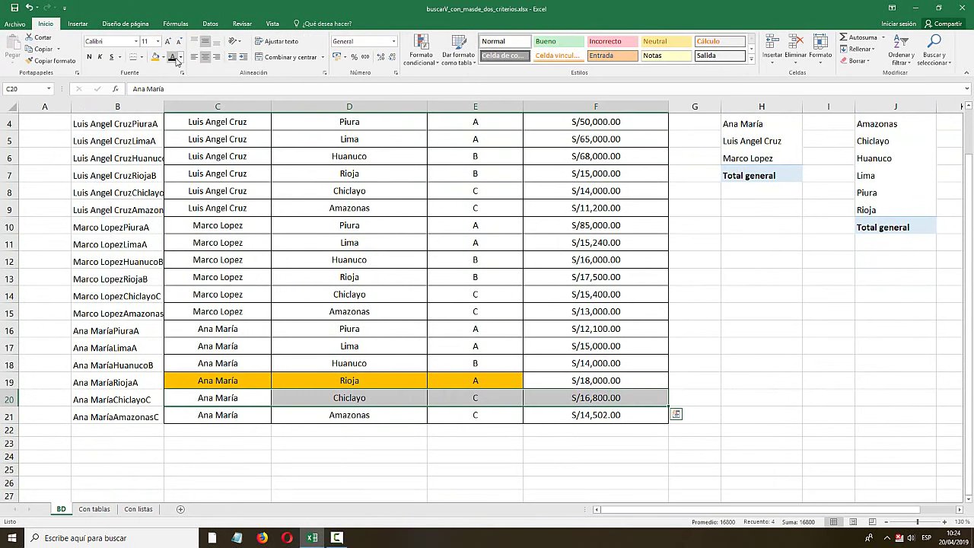
click(162, 57)
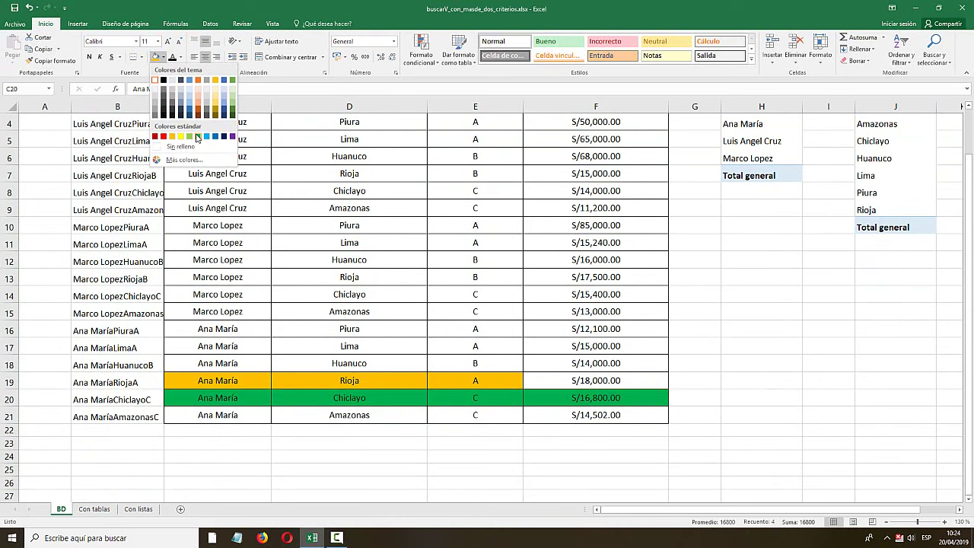
click(198, 137)
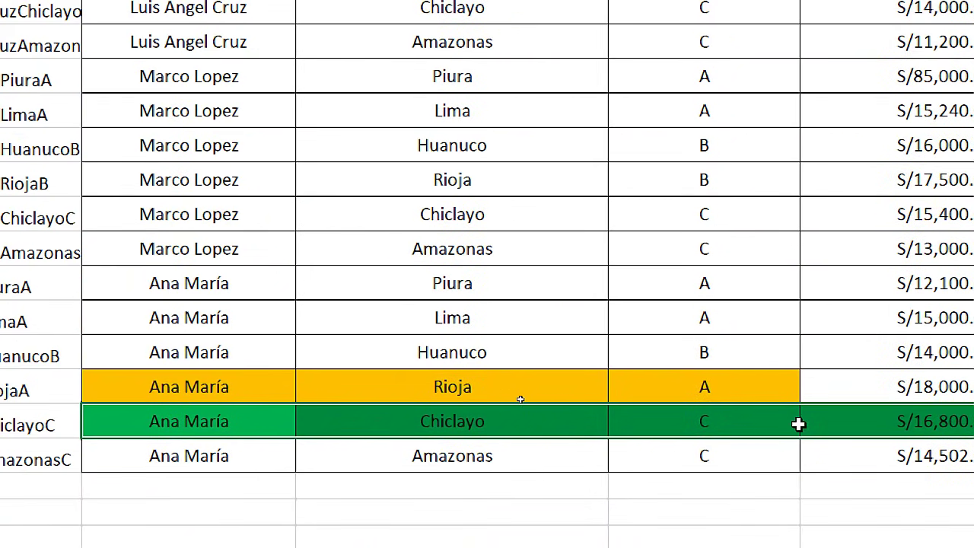
- Verify F20 holds 16800 and D7 on Con listas shows S/16,800.00
click(742, 423)
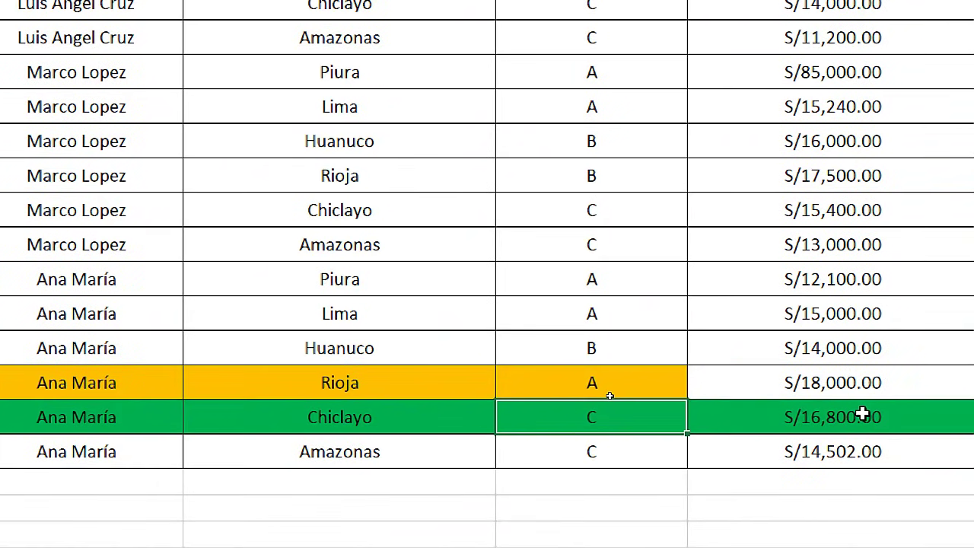
click(861, 415)
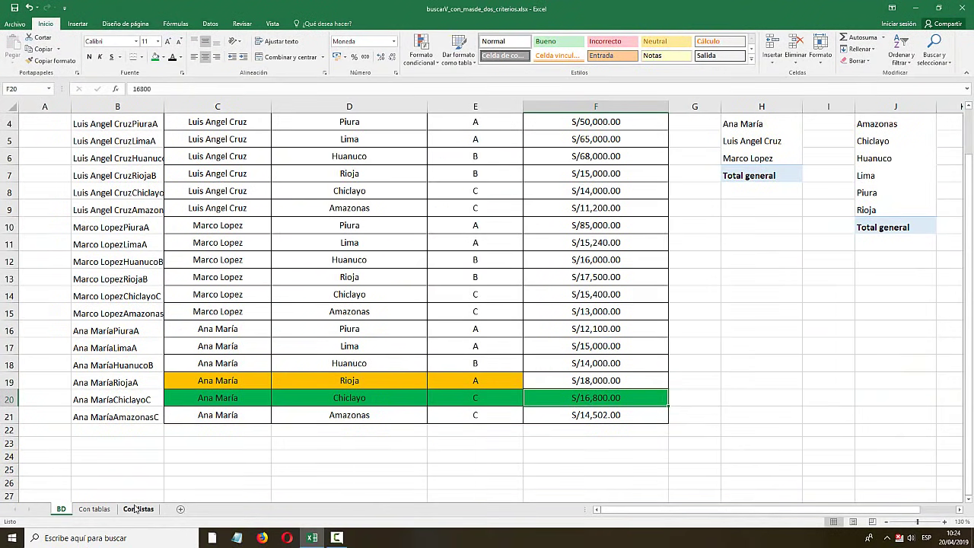
click(138, 508)
click(486, 300)
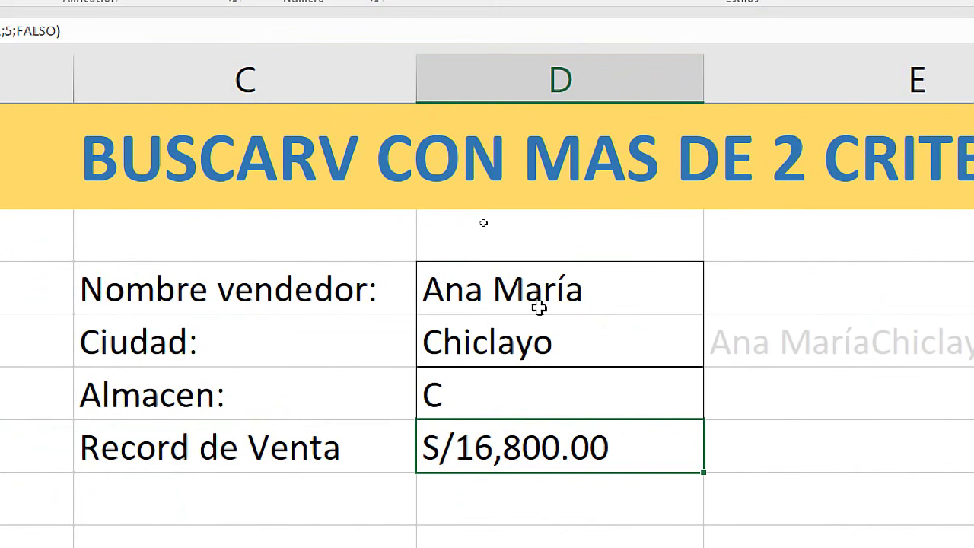
click(476, 226)
click(713, 304)
click(413, 372)
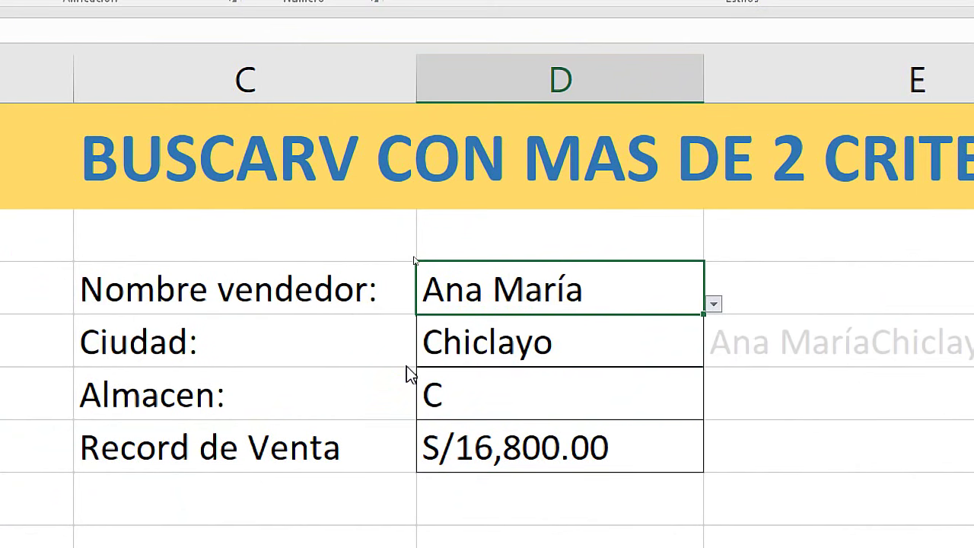
click(529, 342)
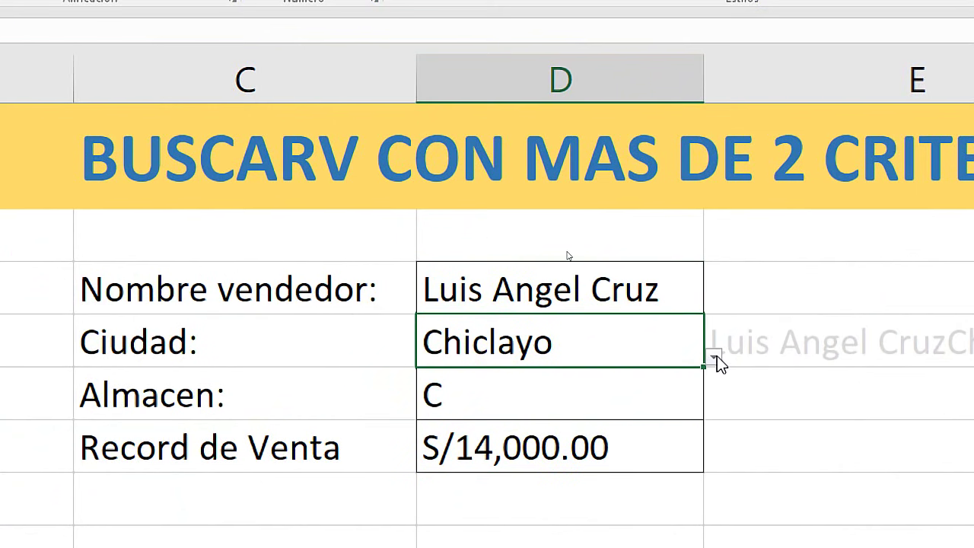
click(714, 357)
click(403, 388)
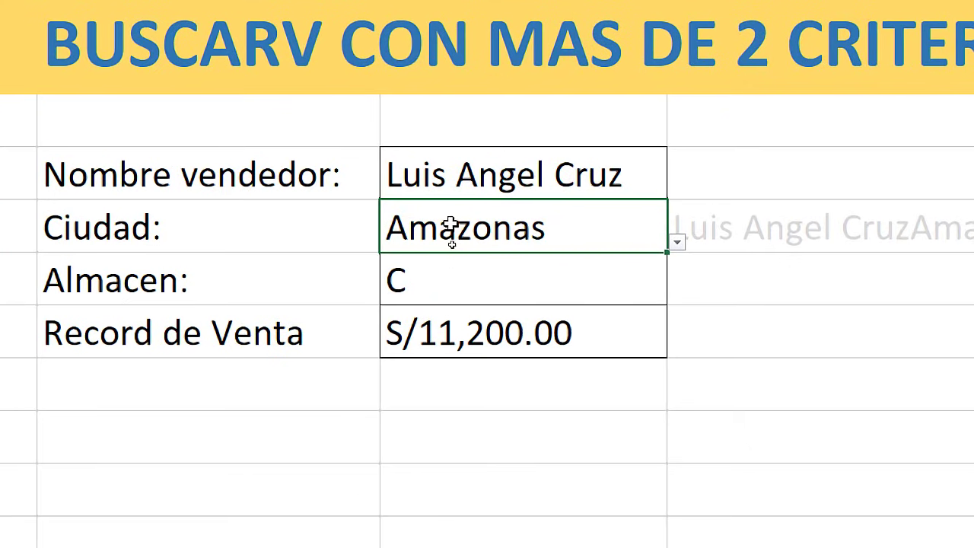
click(445, 268)
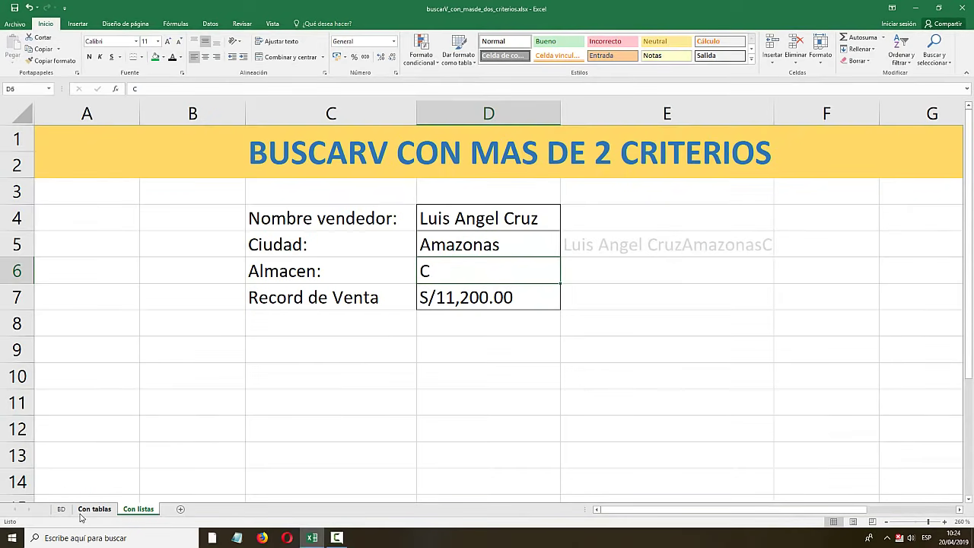
- Shade BD row C9:F9 light blue and verify the 11200 value in F9
click(63, 508)
scroll(329, 216, up, 1)
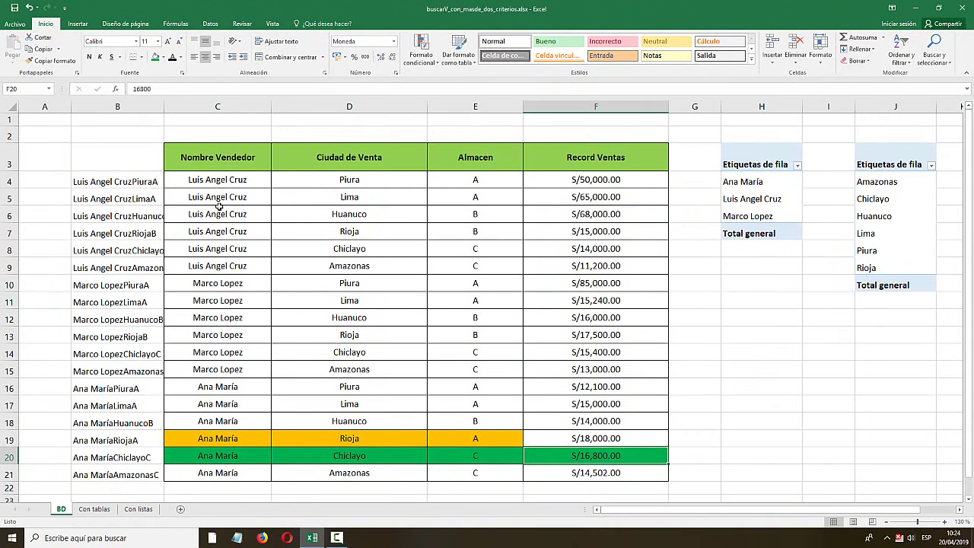
click(229, 197)
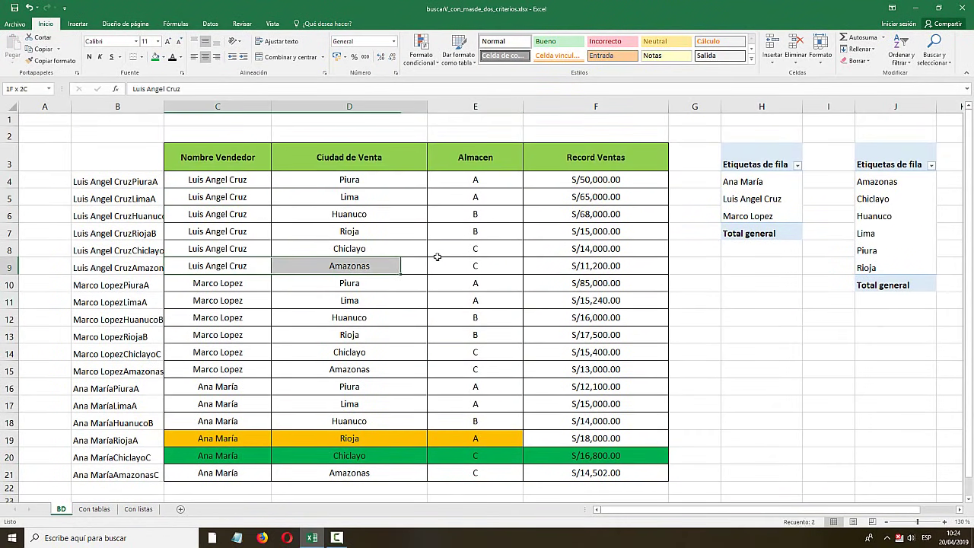
drag(229, 264, 594, 265)
click(163, 58)
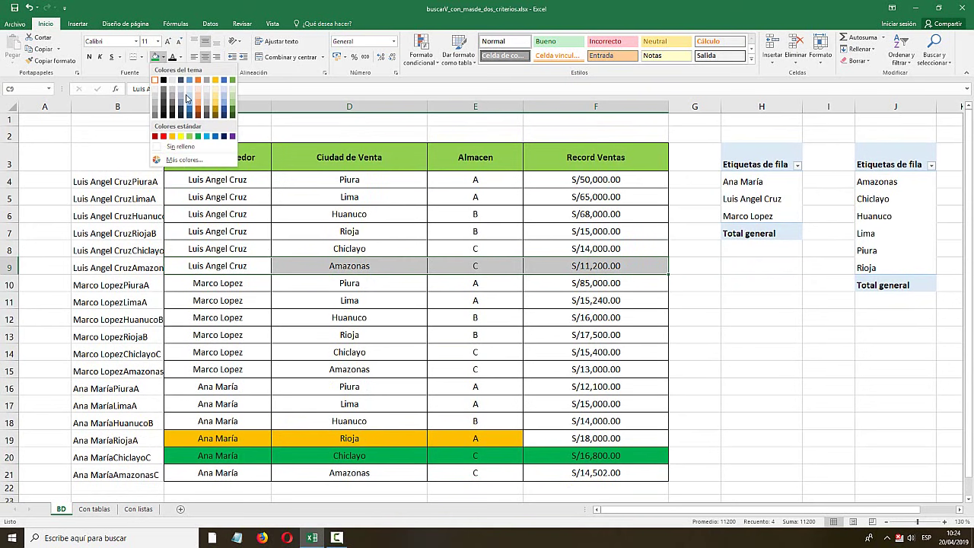
click(225, 104)
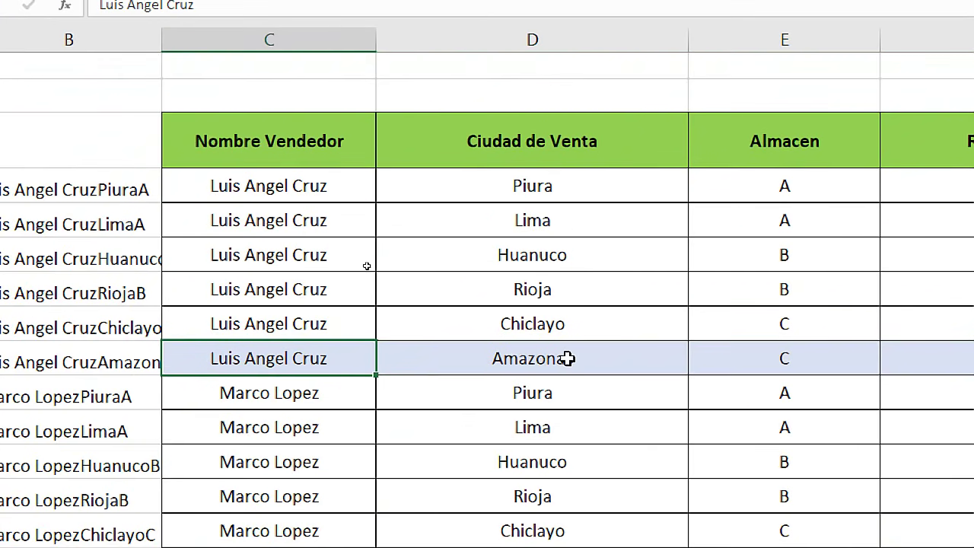
click(334, 266)
click(500, 265)
click(613, 268)
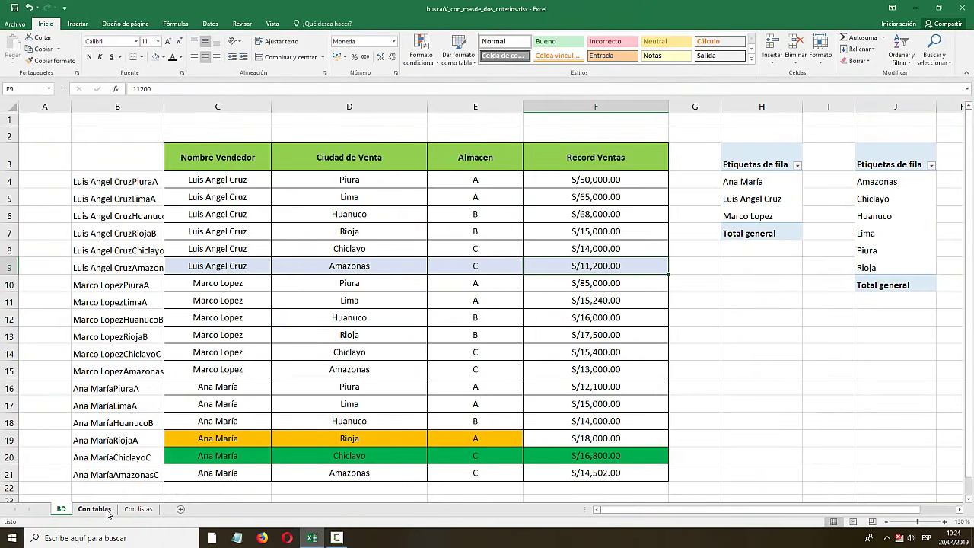
click(94, 509)
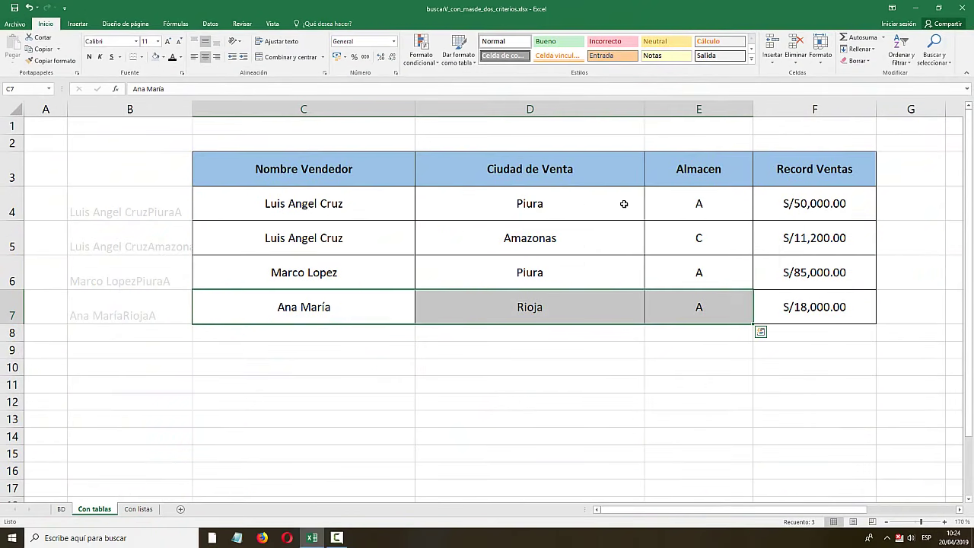
- On Con tablas, narrow key column B and make its key text white
drag(304, 214, 518, 206)
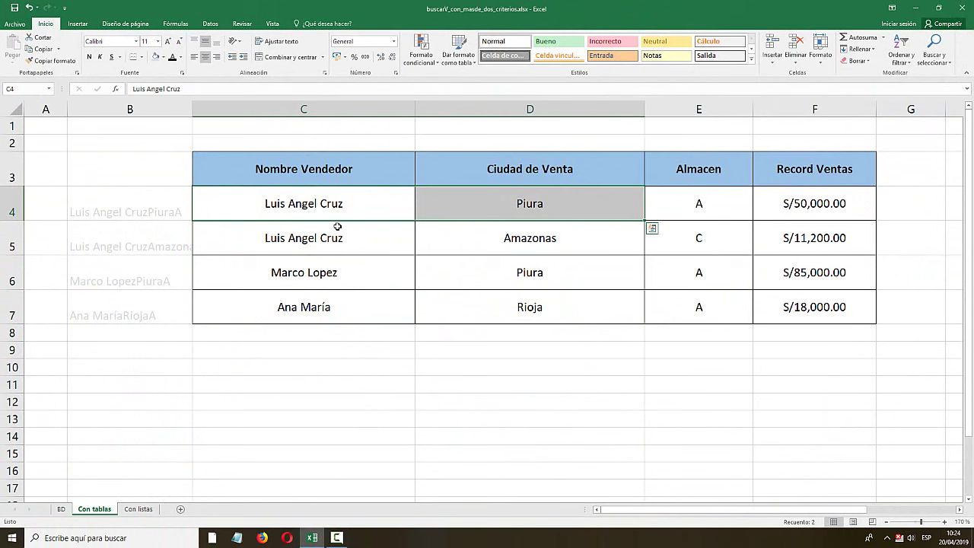
drag(337, 226, 826, 229)
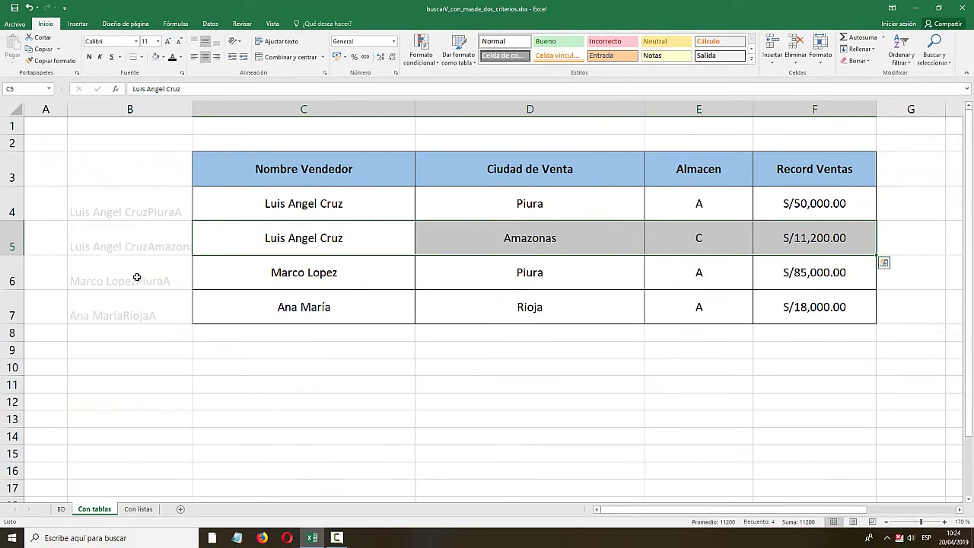
click(149, 276)
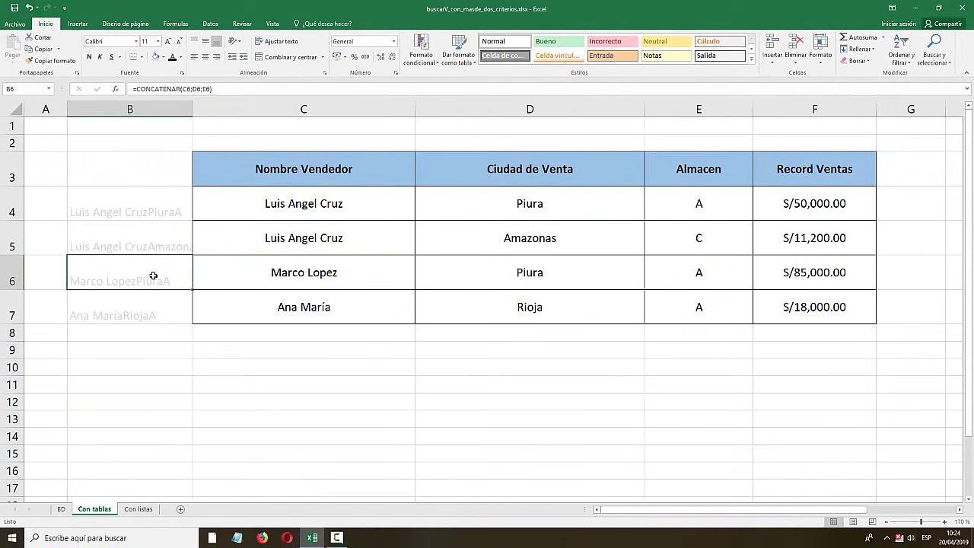
drag(192, 109, 127, 108)
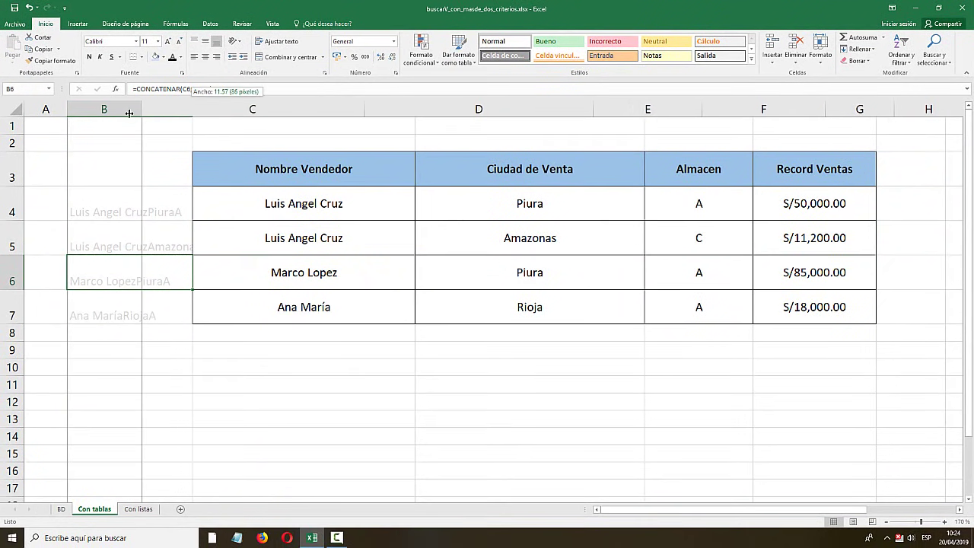
drag(99, 204, 98, 312)
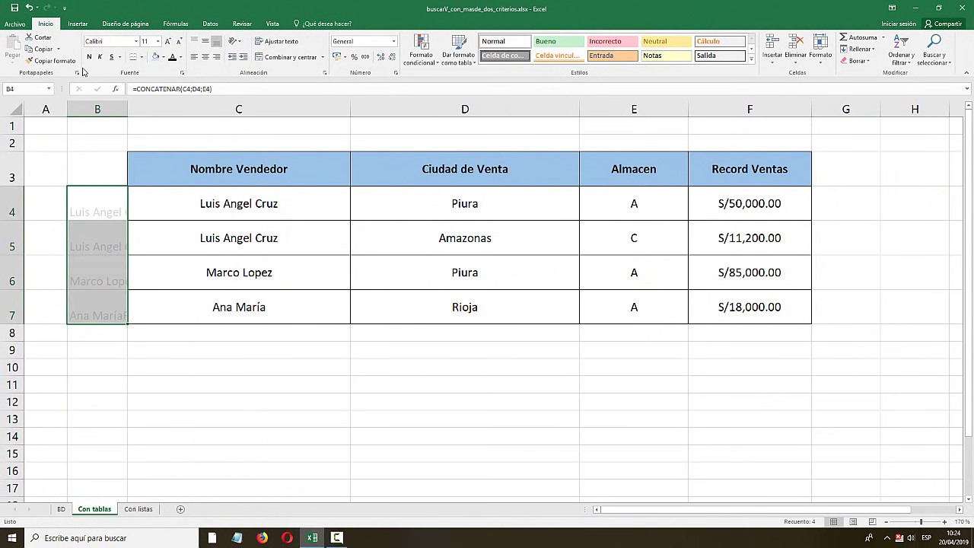
click(163, 57)
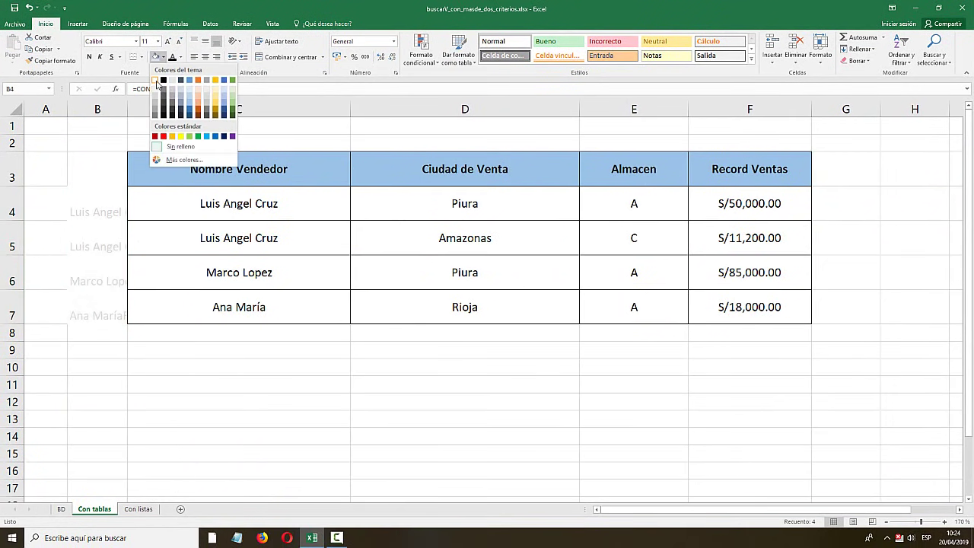
click(181, 58)
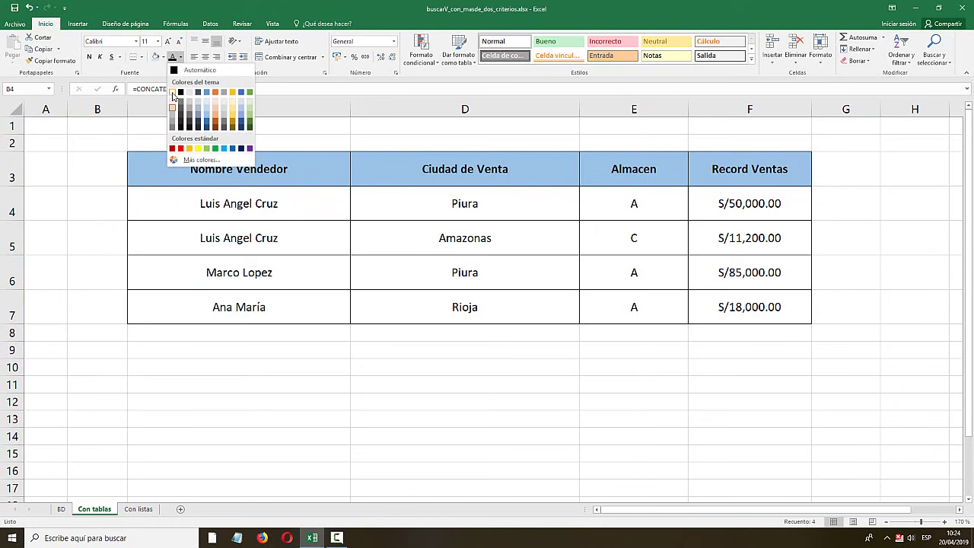
click(174, 95)
click(235, 487)
- On BD, make key cells B4:B21 white and narrow column B
click(61, 509)
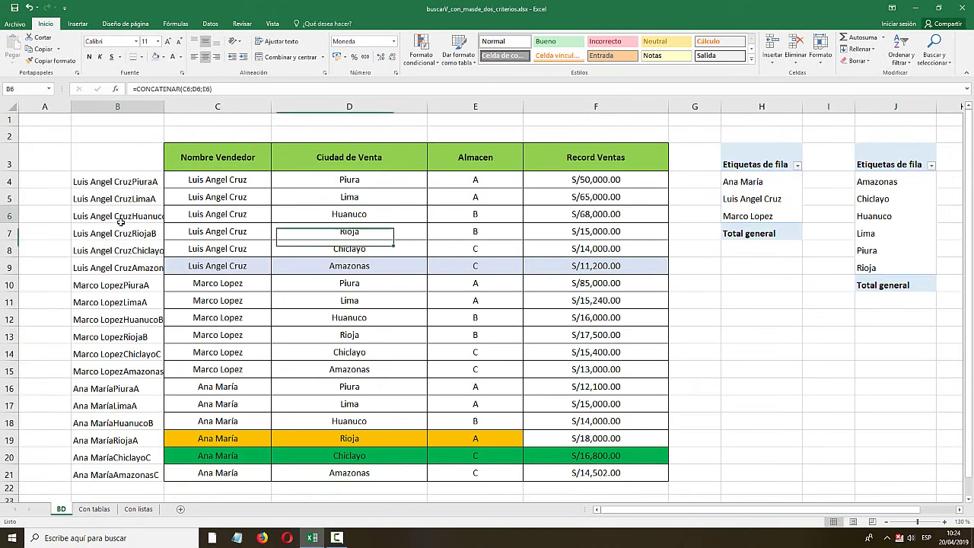
drag(118, 181, 122, 474)
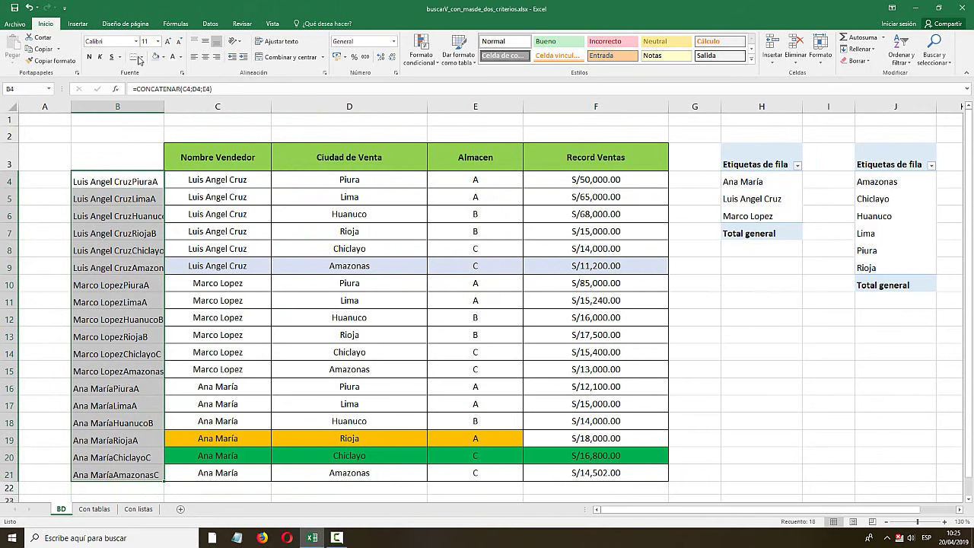
click(173, 57)
click(218, 265)
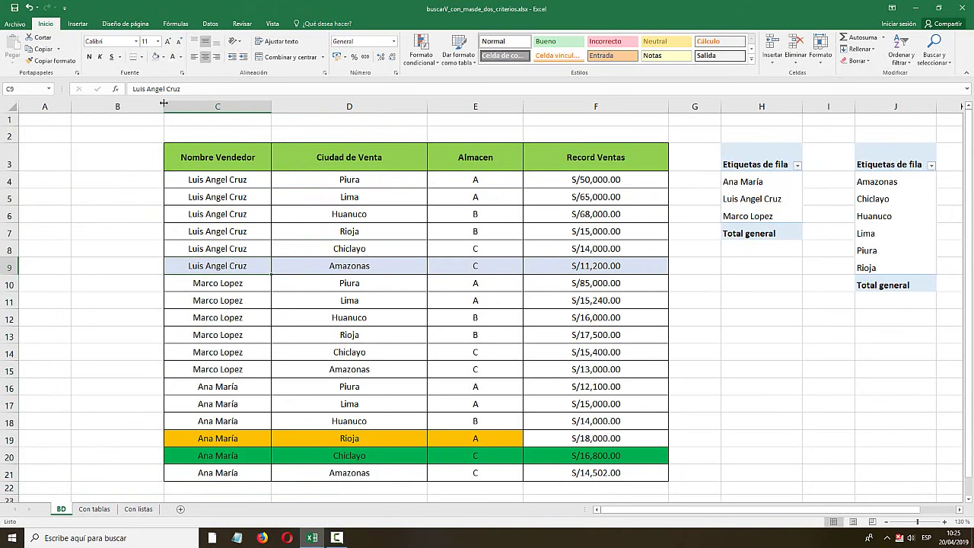
drag(164, 107, 120, 103)
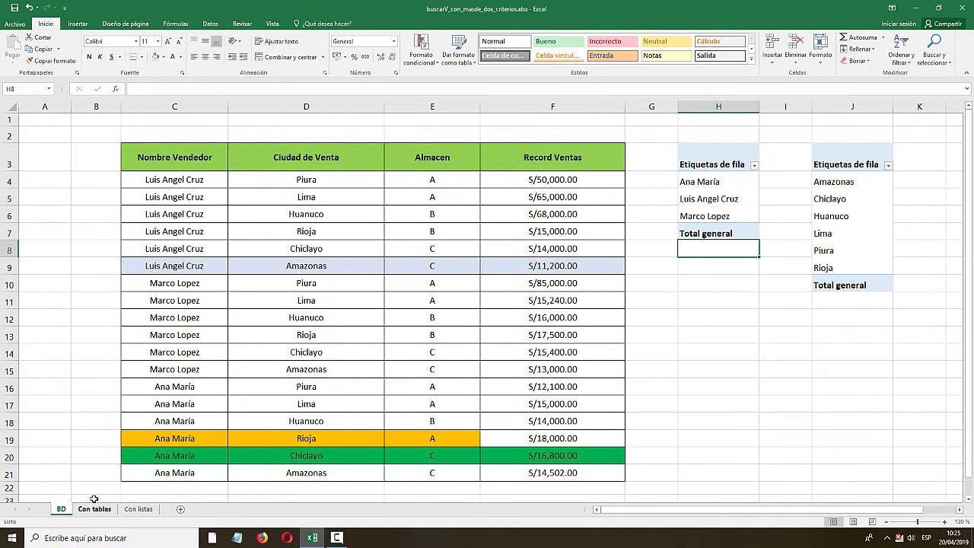
click(96, 510)
click(388, 286)
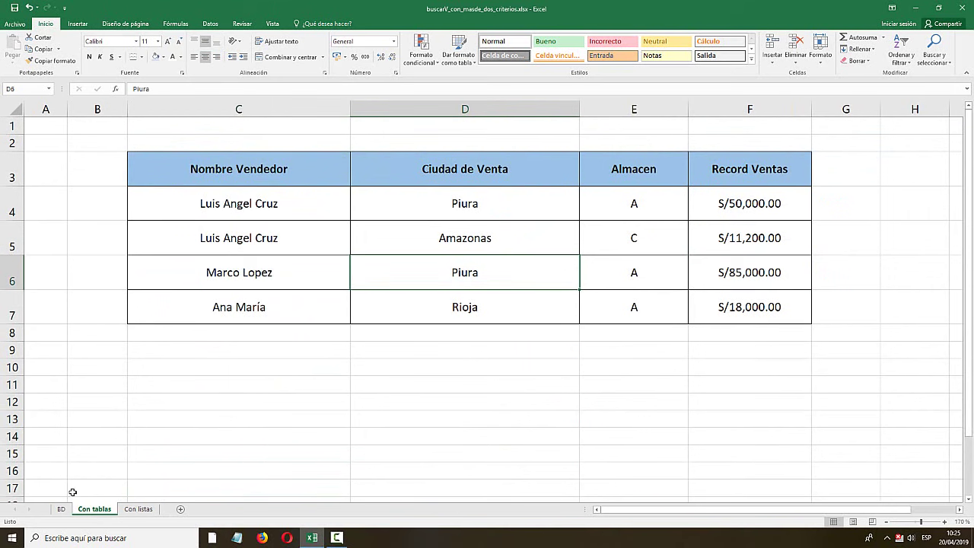